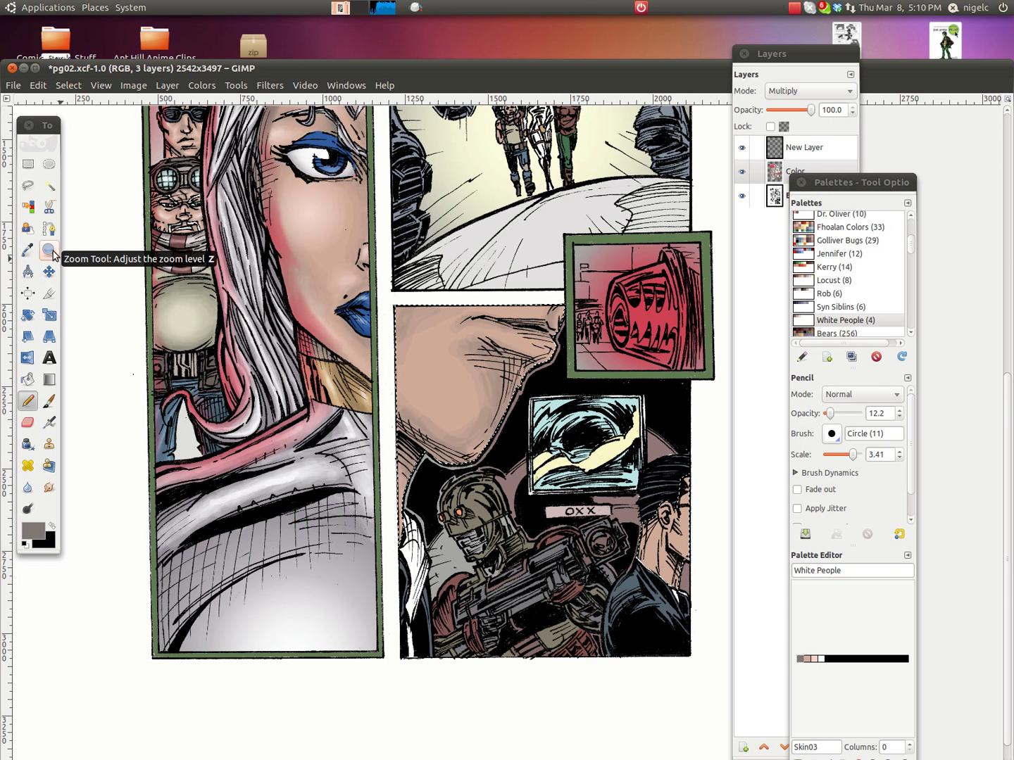
Maximize the image window and frame the large jaw in the page's lower-right comic panel at 100% zoom
{"action": "left_click", "coordinate": [49, 251]}
{"action": "left_click", "coordinate": [381, 323], "text": "ctrl"}
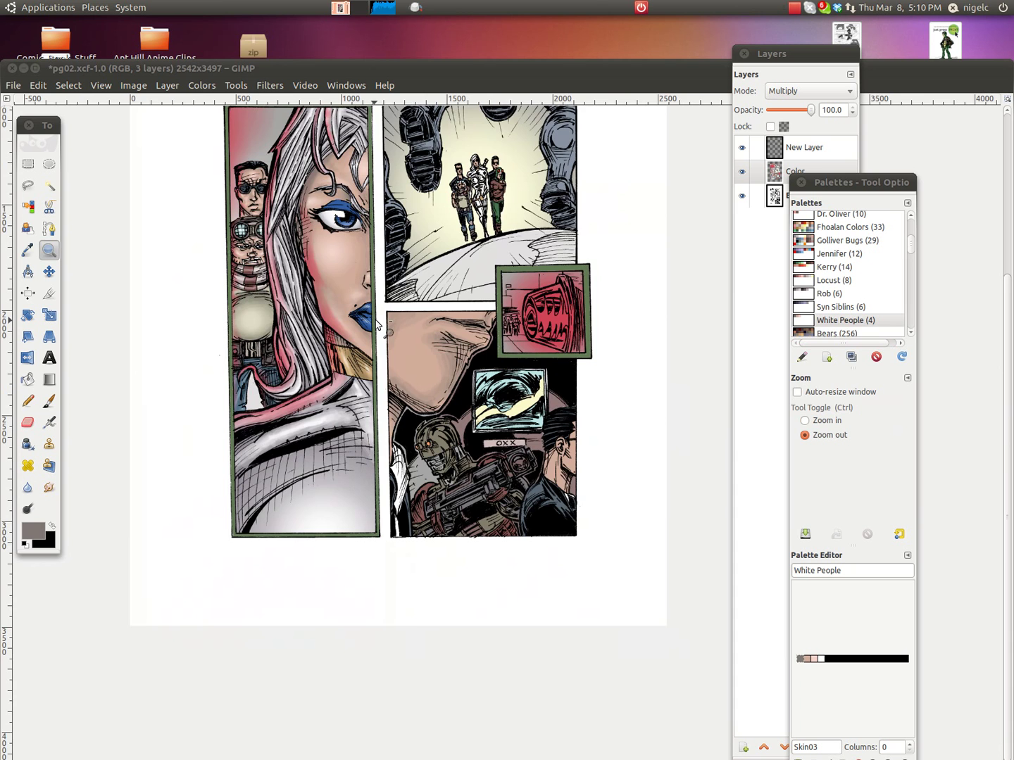
{"action": "left_click", "coordinate": [384, 333], "text": "ctrl"}
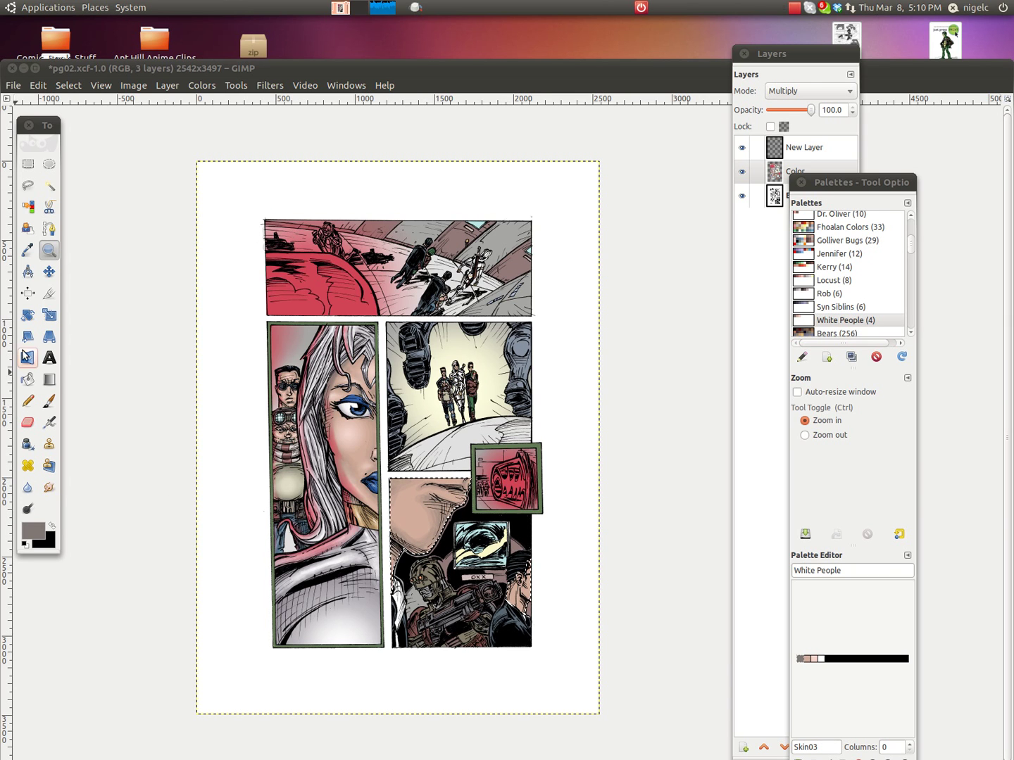
{"action": "left_click", "coordinate": [36, 67]}
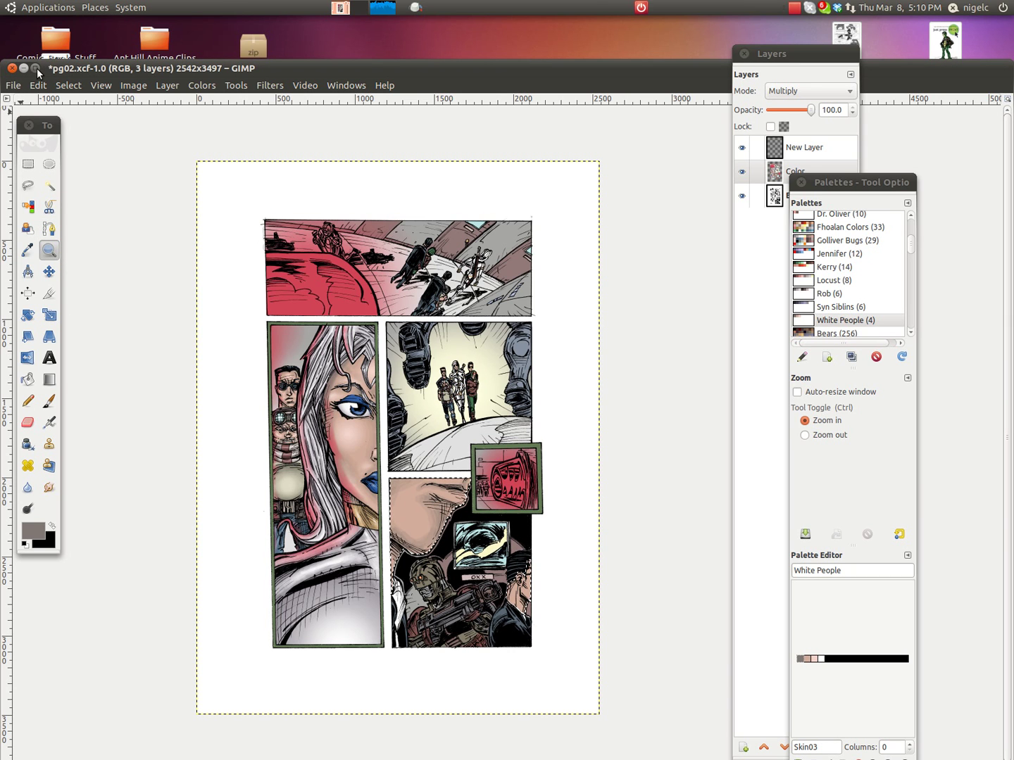
{"action": "left_click", "coordinate": [36, 69]}
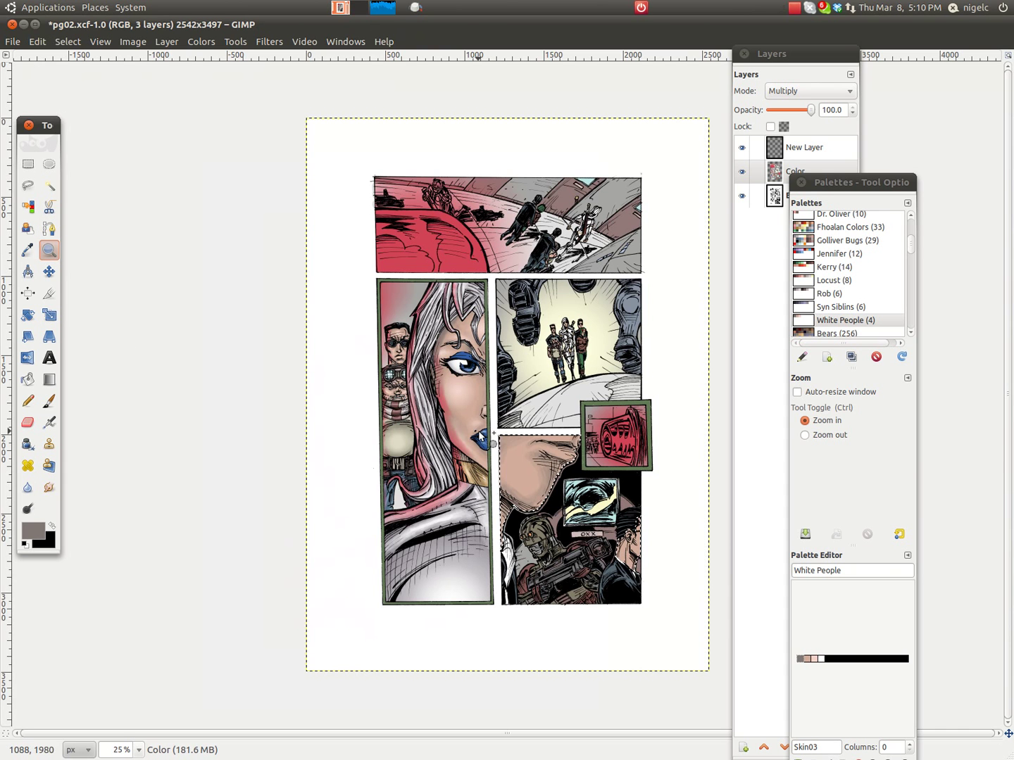
{"action": "left_click_drag", "start_coordinate": [517, 448], "coordinate": [596, 540]}
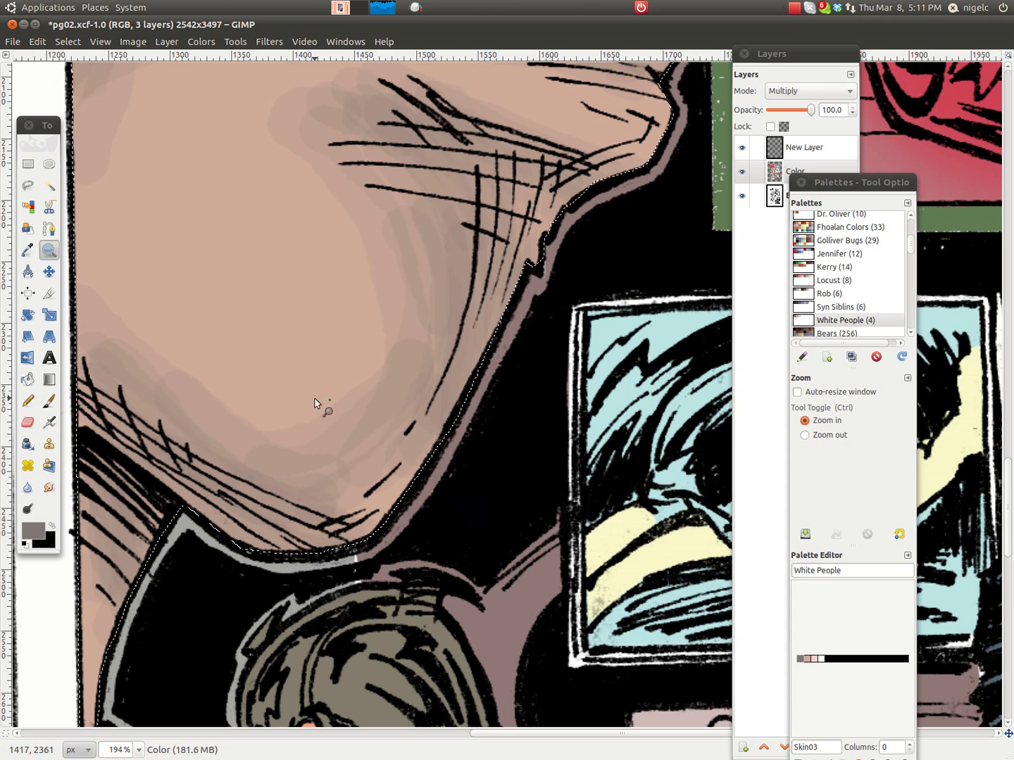
{"action": "key", "text": "ctrl"}
{"action": "left_click", "coordinate": [320, 410], "text": "ctrl"}
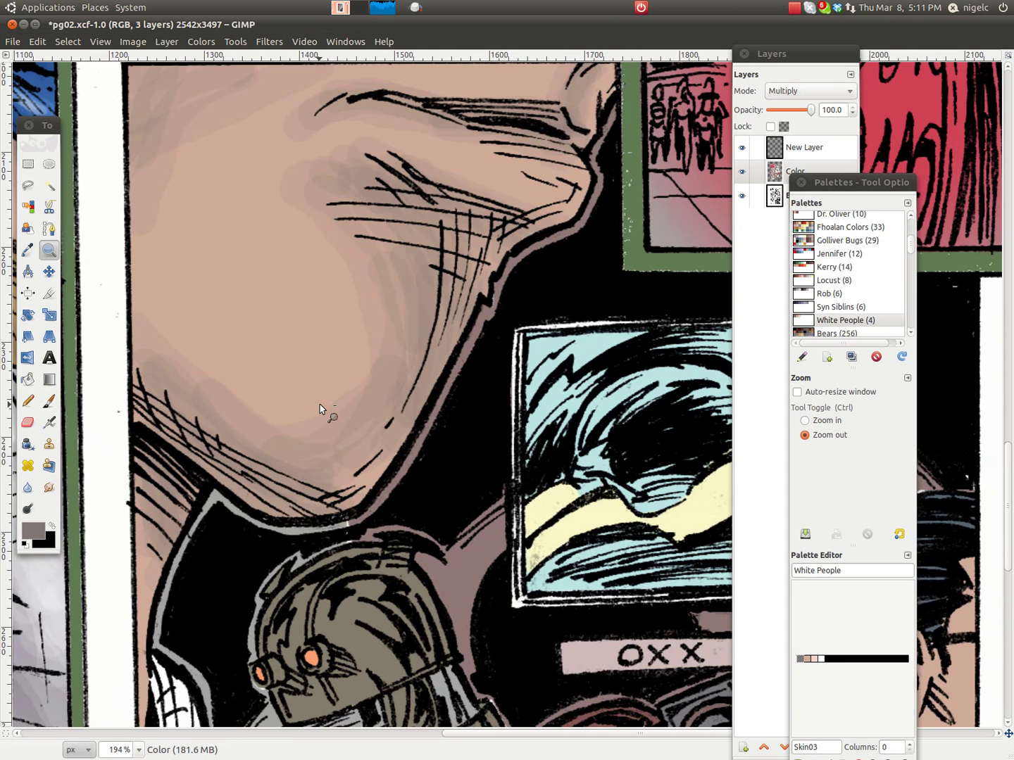
{"action": "left_click", "coordinate": [321, 409], "text": "ctrl"}
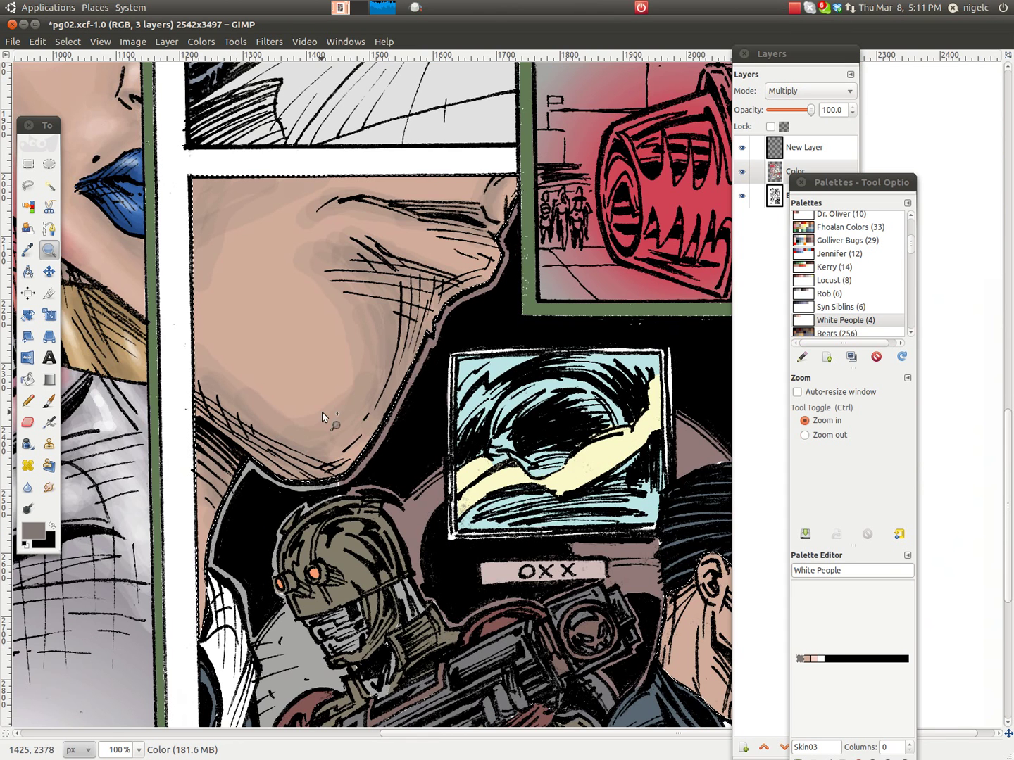
Paint a Skin01 highlight on the middle of the large jaw with the Pencil and lay a radial gradient over it
{"action": "left_click", "coordinate": [808, 659]}
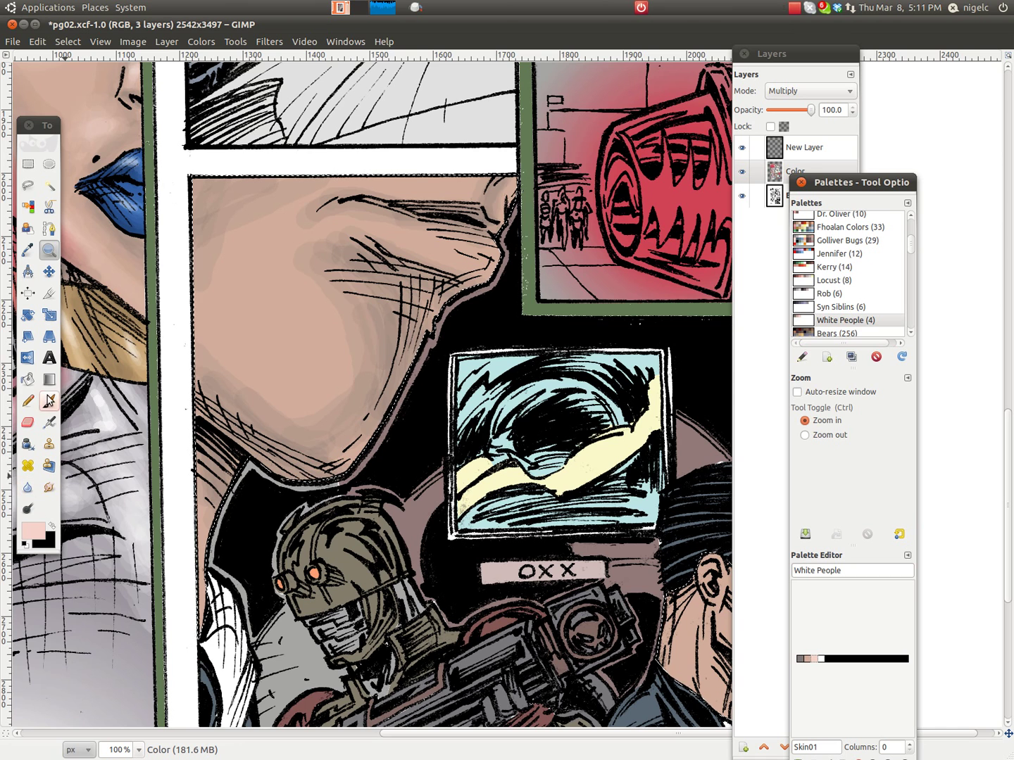
{"action": "left_click", "coordinate": [49, 380]}
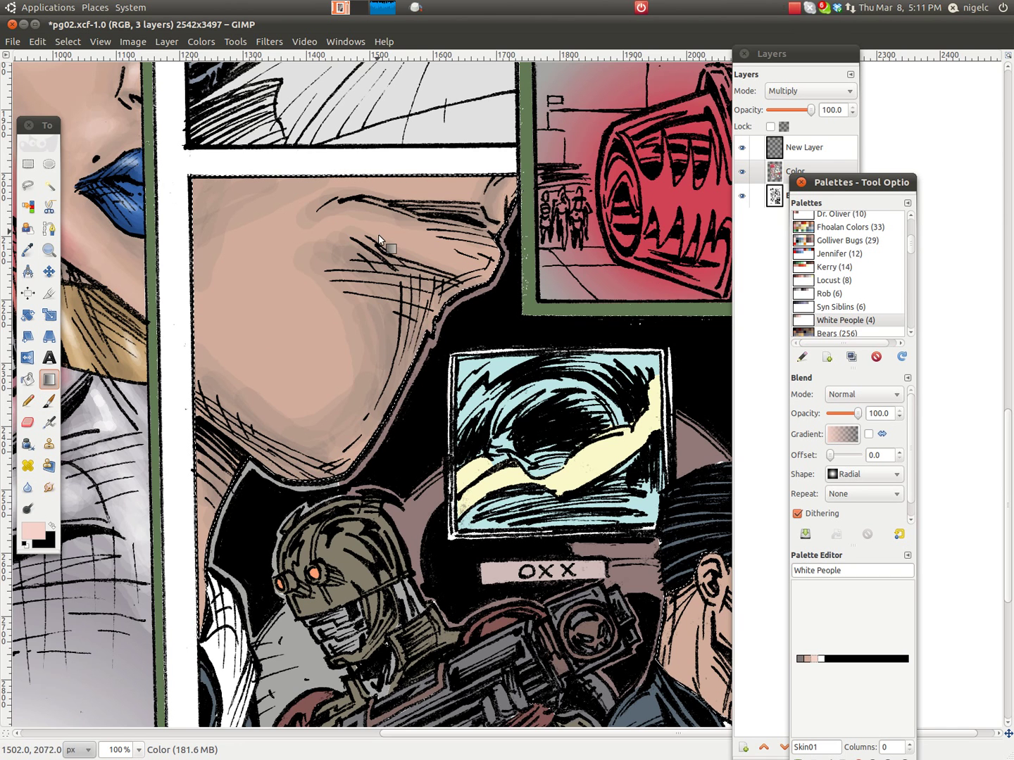
{"action": "left_click", "coordinate": [28, 402]}
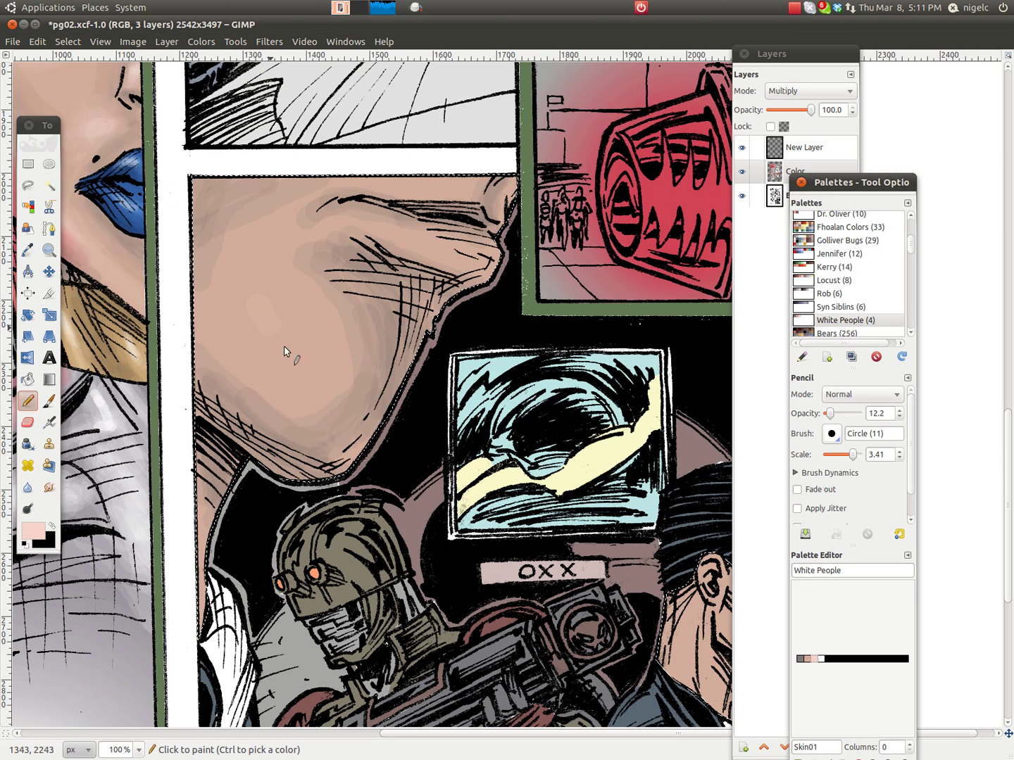
{"action": "mouse_move", "coordinate": [285, 352]}
{"action": "left_mouse_down"}
{"action": "mouse_move", "coordinate": [257, 311]}
{"action": "mouse_move", "coordinate": [285, 343]}
{"action": "mouse_move", "coordinate": [280, 312]}
{"action": "mouse_move", "coordinate": [298, 354]}
{"action": "mouse_move", "coordinate": [250, 285]}
{"action": "mouse_move", "coordinate": [240, 291]}
{"action": "mouse_move", "coordinate": [254, 306]}
{"action": "mouse_move", "coordinate": [256, 293]}
{"action": "mouse_move", "coordinate": [253, 317]}
{"action": "mouse_move", "coordinate": [284, 357]}
{"action": "mouse_move", "coordinate": [241, 298]}
{"action": "mouse_move", "coordinate": [242, 330]}
{"action": "mouse_move", "coordinate": [300, 370]}
{"action": "mouse_move", "coordinate": [278, 358]}
{"action": "mouse_move", "coordinate": [288, 364]}
{"action": "mouse_move", "coordinate": [307, 362]}
{"action": "mouse_move", "coordinate": [311, 332]}
{"action": "mouse_move", "coordinate": [284, 256]}
{"action": "mouse_move", "coordinate": [286, 309]}
{"action": "mouse_move", "coordinate": [254, 274]}
{"action": "mouse_move", "coordinate": [302, 318]}
{"action": "mouse_move", "coordinate": [314, 346]}
{"action": "mouse_move", "coordinate": [300, 333]}
{"action": "mouse_move", "coordinate": [304, 347]}
{"action": "mouse_move", "coordinate": [273, 370]}
{"action": "mouse_move", "coordinate": [272, 342]}
{"action": "left_mouse_up"}
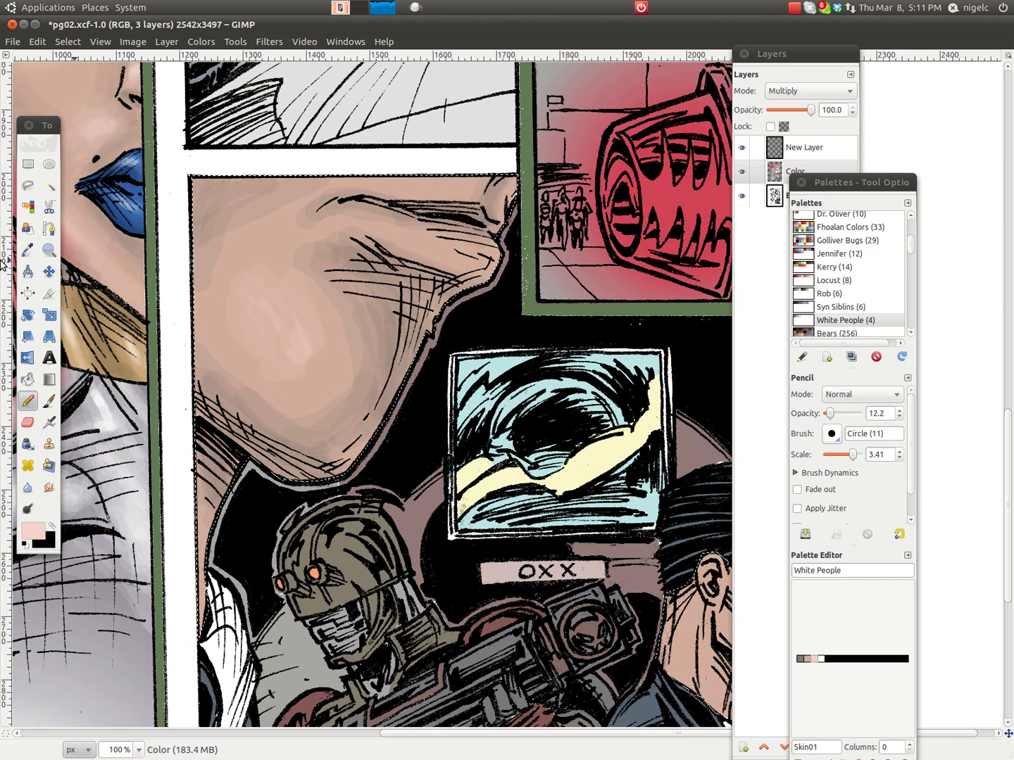
{"action": "left_click", "coordinate": [48, 379]}
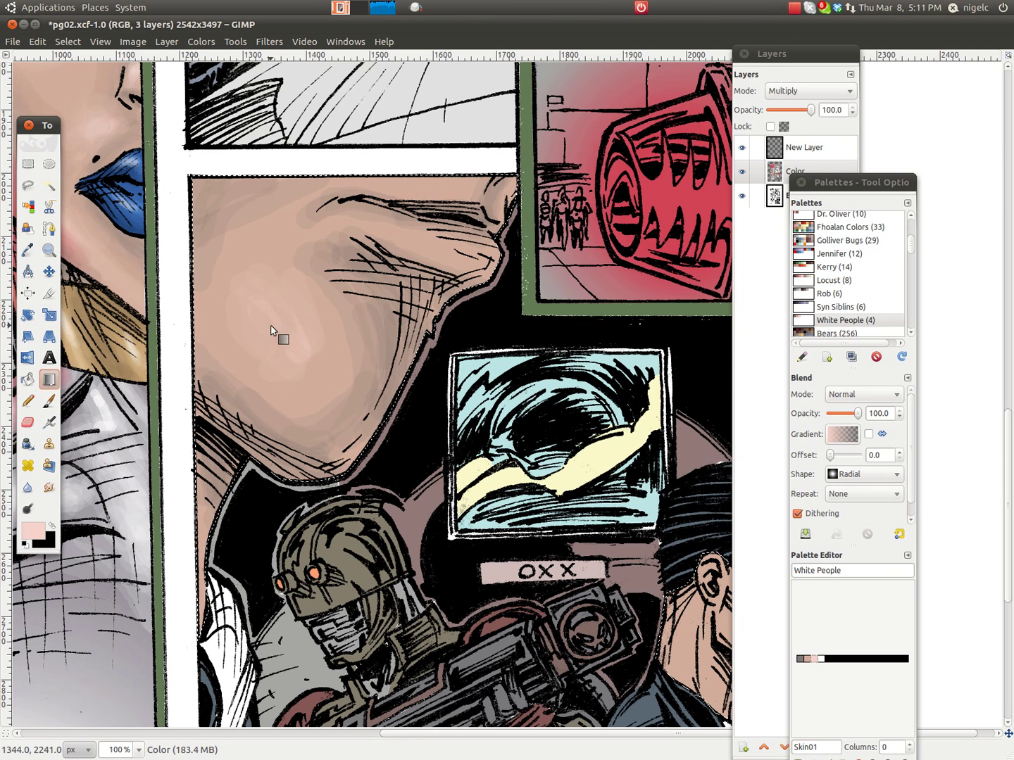
{"action": "left_click_drag", "start_coordinate": [270, 325], "coordinate": [275, 384]}
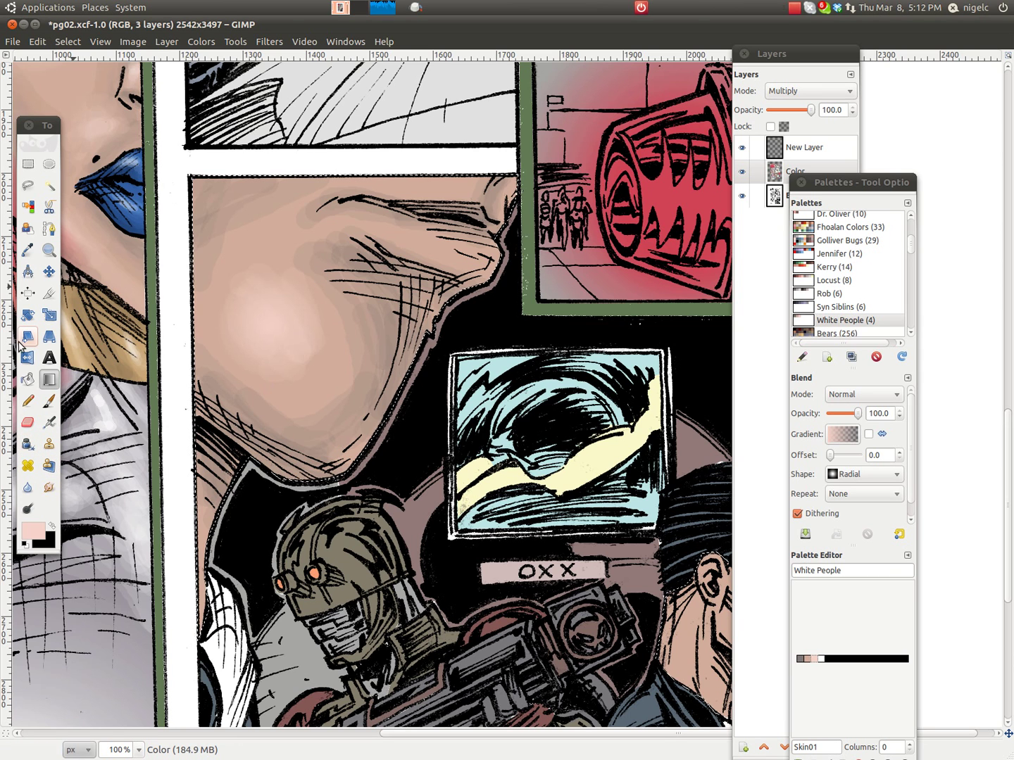
Reduce the Pencil brush scale to 1.71 and paint Skin01 highlights on the chin, above the lip line and on the jaw
{"action": "left_click", "coordinate": [28, 401]}
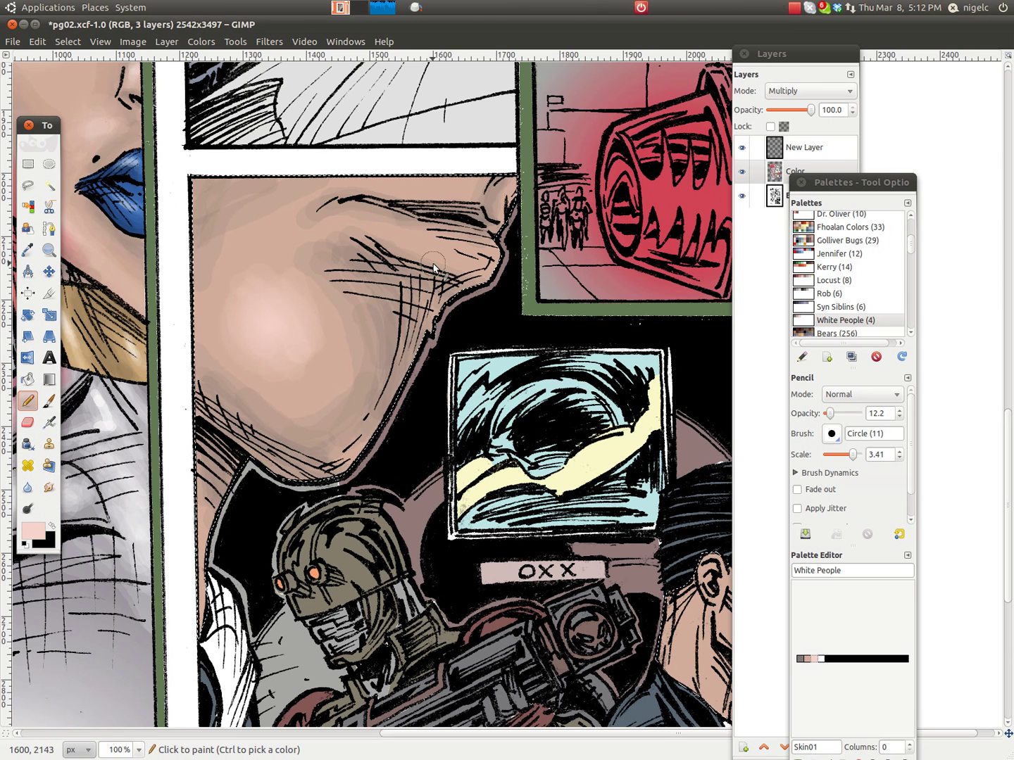
{"action": "key", "text": "bracketleft"}
{"action": "key", "text": "bracketleft"}
{"action": "key", "text": "bracketleft"}
{"action": "key", "text": "bracketleft"}
{"action": "key", "text": "bracketleft"}
{"action": "key", "text": "bracketleft"}
{"action": "key", "text": "bracketleft"}
{"action": "key", "text": "bracketleft"}
{"action": "key", "text": "bracketleft"}
{"action": "key", "text": "bracketleft"}
{"action": "key", "text": "bracketleft"}
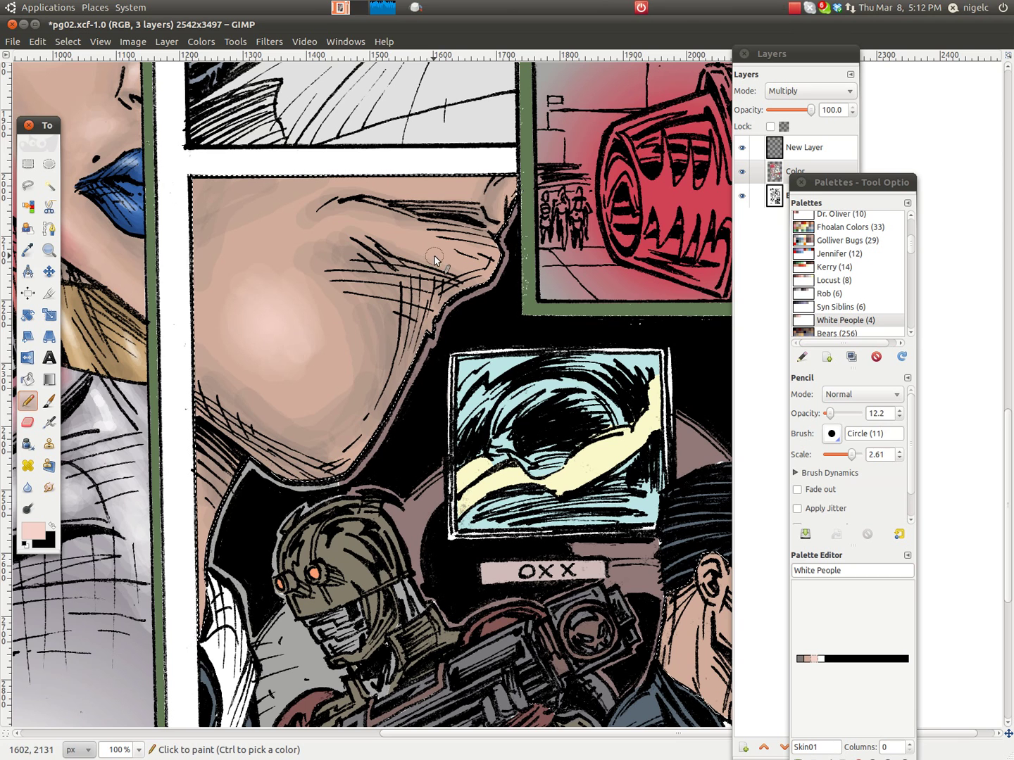
{"action": "key", "text": "bracketleft"}
{"action": "key", "text": "bracketleft"}
{"action": "key", "text": "bracketleft"}
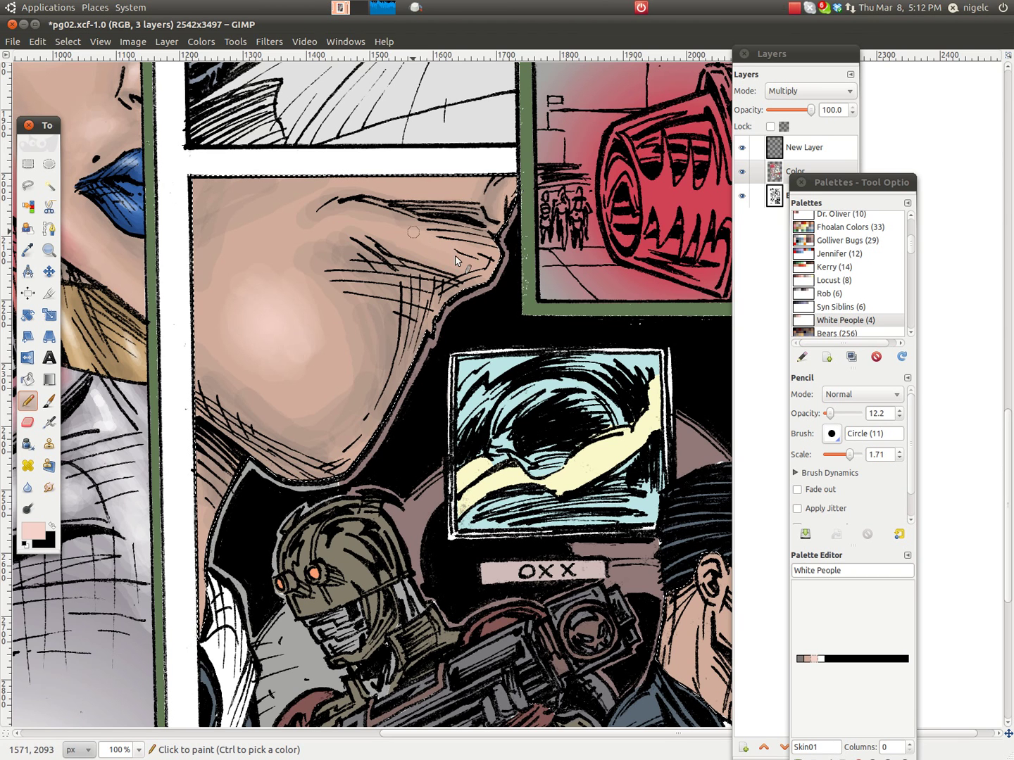
{"action": "left_click", "coordinate": [454, 258]}
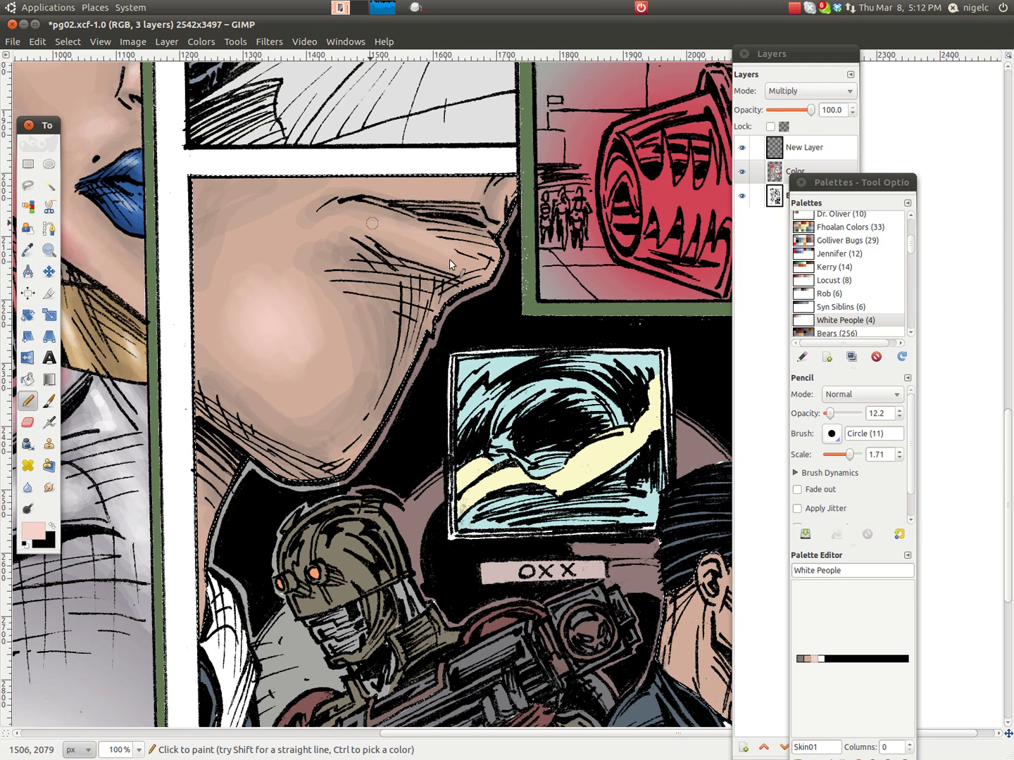
{"action": "mouse_move", "coordinate": [469, 270]}
{"action": "left_mouse_down"}
{"action": "mouse_move", "coordinate": [439, 245]}
{"action": "mouse_move", "coordinate": [335, 214]}
{"action": "mouse_move", "coordinate": [412, 226]}
{"action": "left_mouse_up"}
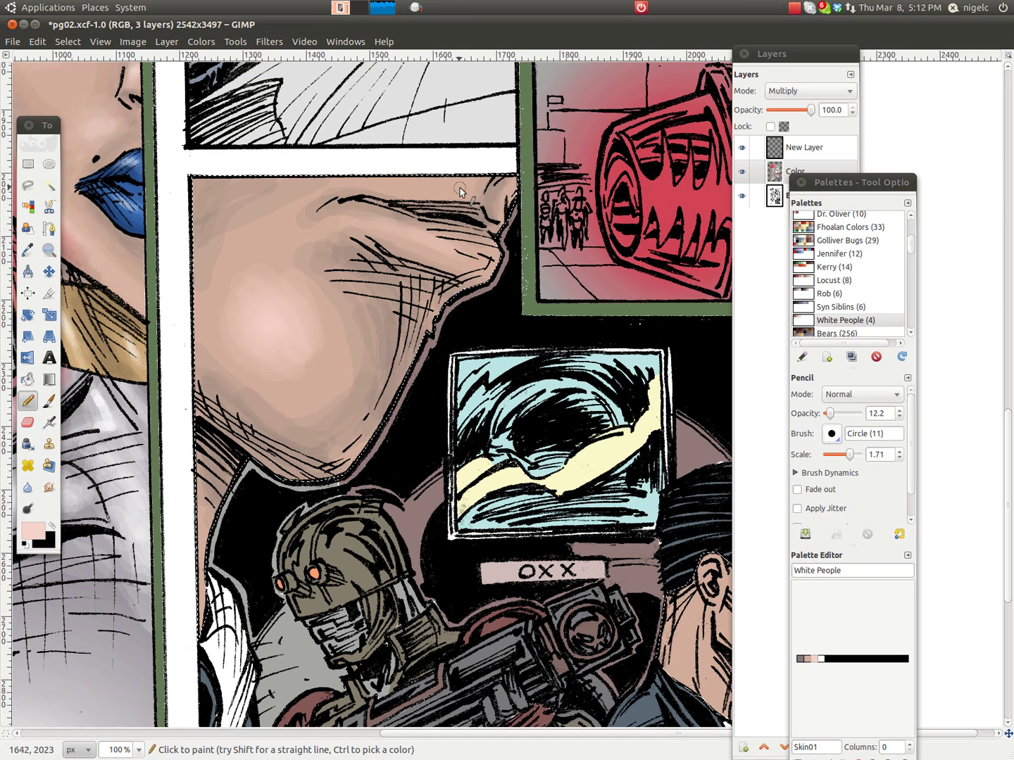
{"action": "mouse_move", "coordinate": [447, 182]}
{"action": "left_mouse_down"}
{"action": "mouse_move", "coordinate": [384, 173]}
{"action": "mouse_move", "coordinate": [456, 180]}
{"action": "mouse_move", "coordinate": [352, 182]}
{"action": "mouse_move", "coordinate": [455, 180]}
{"action": "left_mouse_up"}
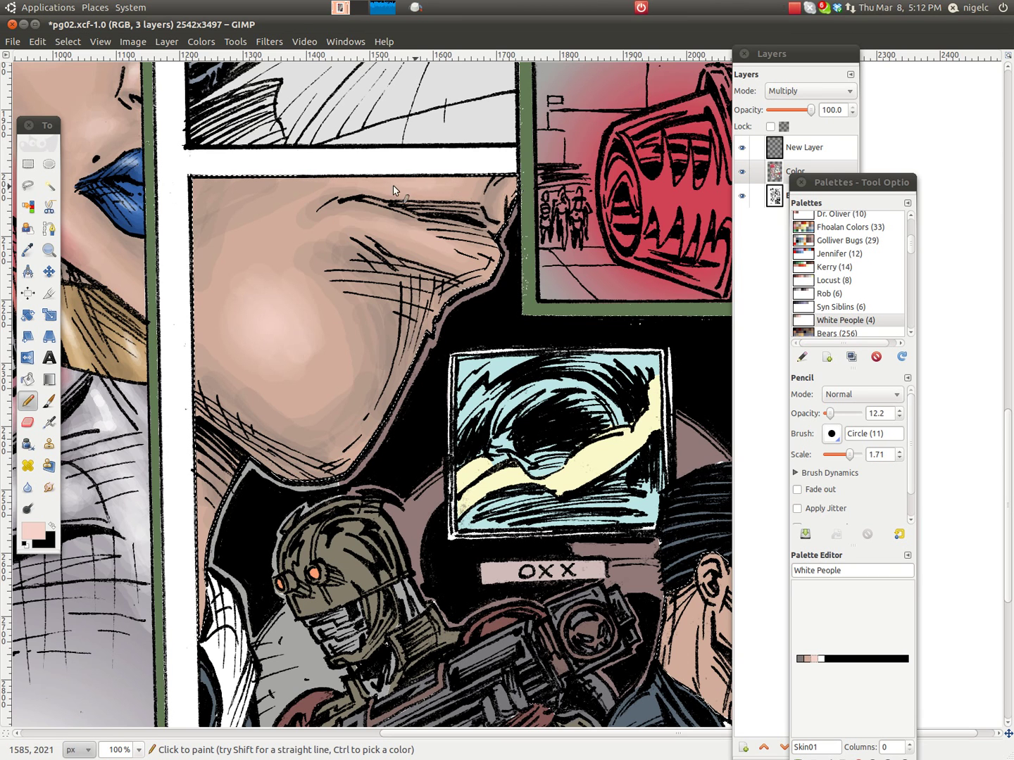
{"action": "left_click_drag", "start_coordinate": [243, 255], "coordinate": [261, 365]}
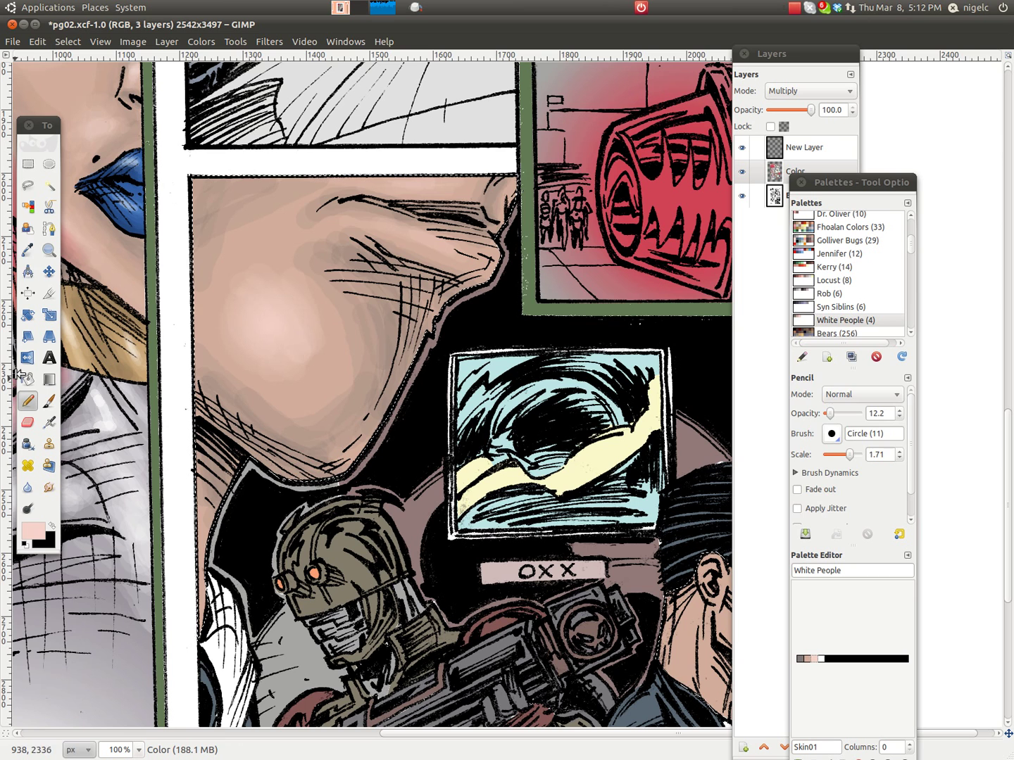
Sample the mid skin tone from the lower jaw and pencil it around the edge of the pale highlight
{"action": "left_click", "coordinate": [28, 250]}
{"action": "left_click", "coordinate": [321, 392]}
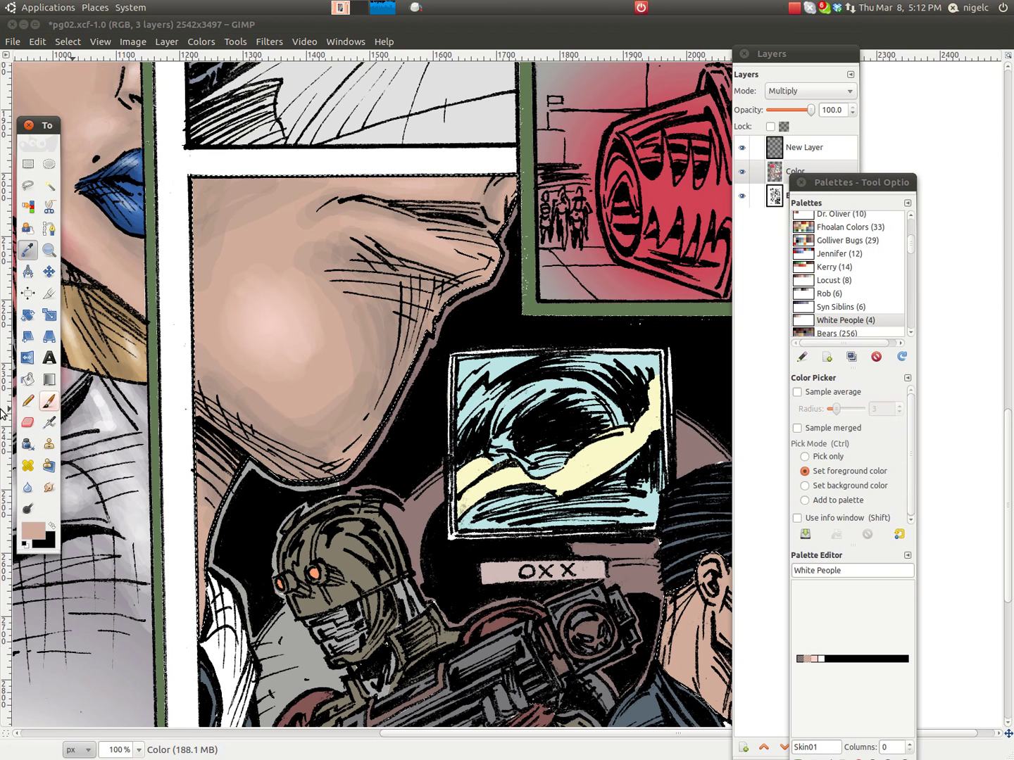
{"action": "left_click", "coordinate": [28, 400]}
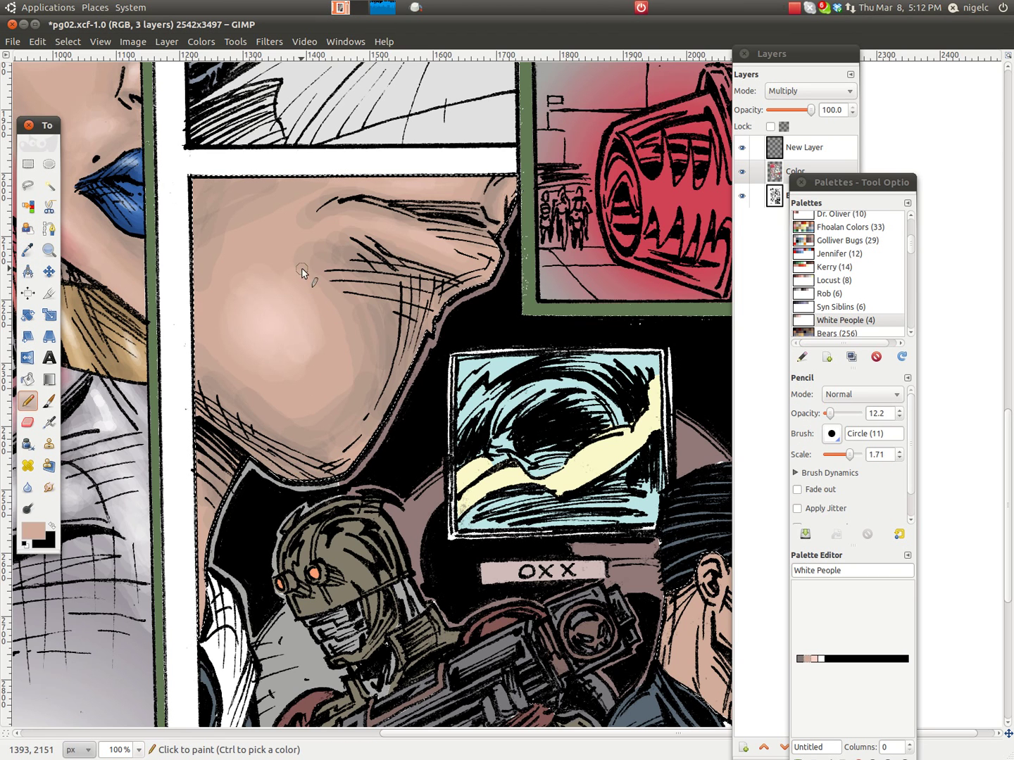
{"action": "mouse_move", "coordinate": [299, 264]}
{"action": "left_mouse_down"}
{"action": "mouse_move", "coordinate": [350, 333]}
{"action": "mouse_move", "coordinate": [327, 299]}
{"action": "mouse_move", "coordinate": [366, 402]}
{"action": "left_mouse_up"}
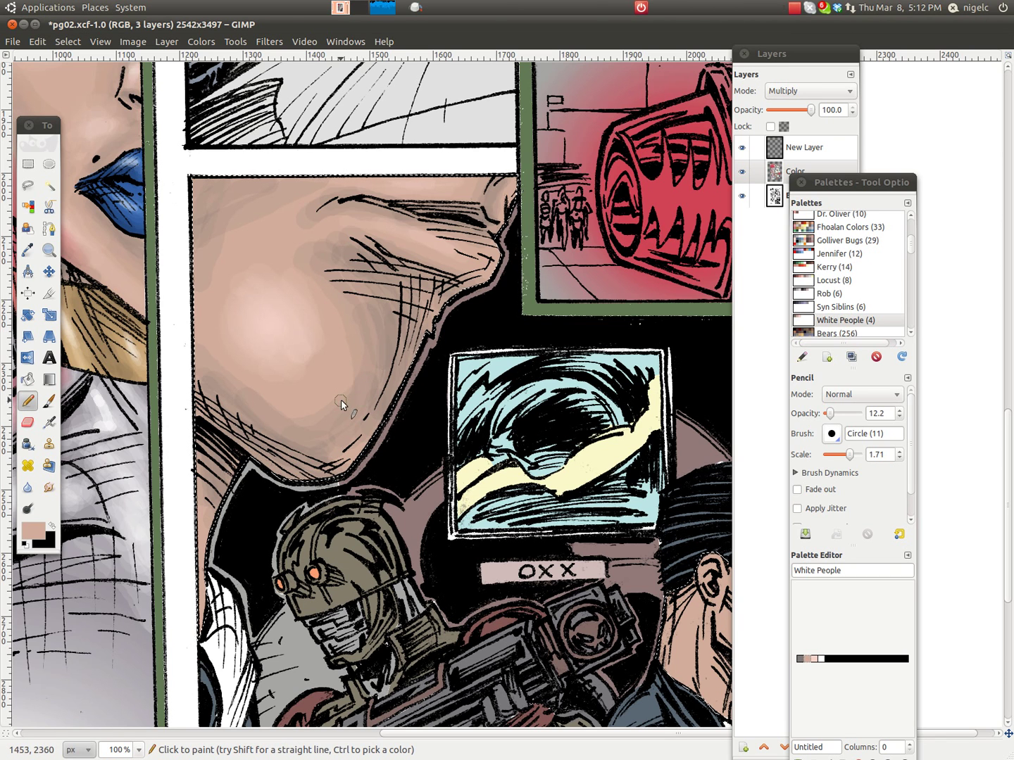
Set the Pencil's scale to 2.71 and opacity to 16.7, and blend the sampled skin tone across the upper jaw
{"action": "key", "text": "]"}
{"action": "key", "text": "]"}
{"action": "key", "text": "]"}
{"action": "key", "text": "]"}
{"action": "key", "text": "bracketright"}
{"action": "key", "text": "bracketright"}
{"action": "key", "text": "bracketright"}
{"action": "key", "text": "bracketright"}
{"action": "key", "text": "bracketright"}
{"action": "key", "text": "bracketright"}
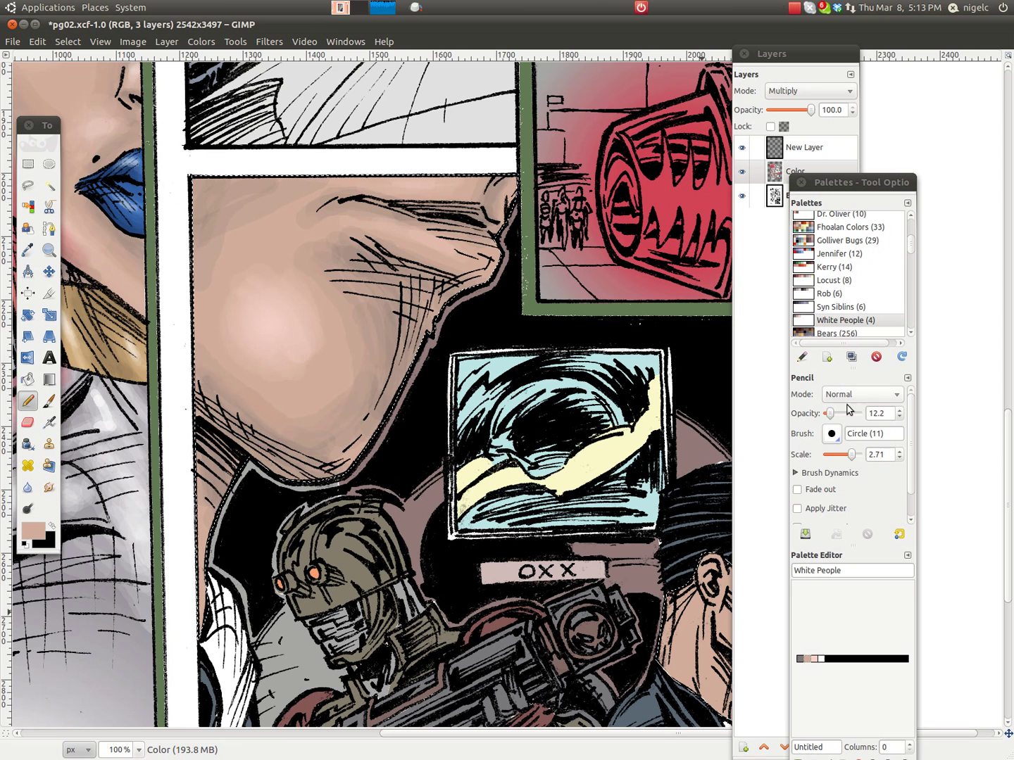
{"action": "left_click_drag", "start_coordinate": [831, 419], "coordinate": [838, 421]}
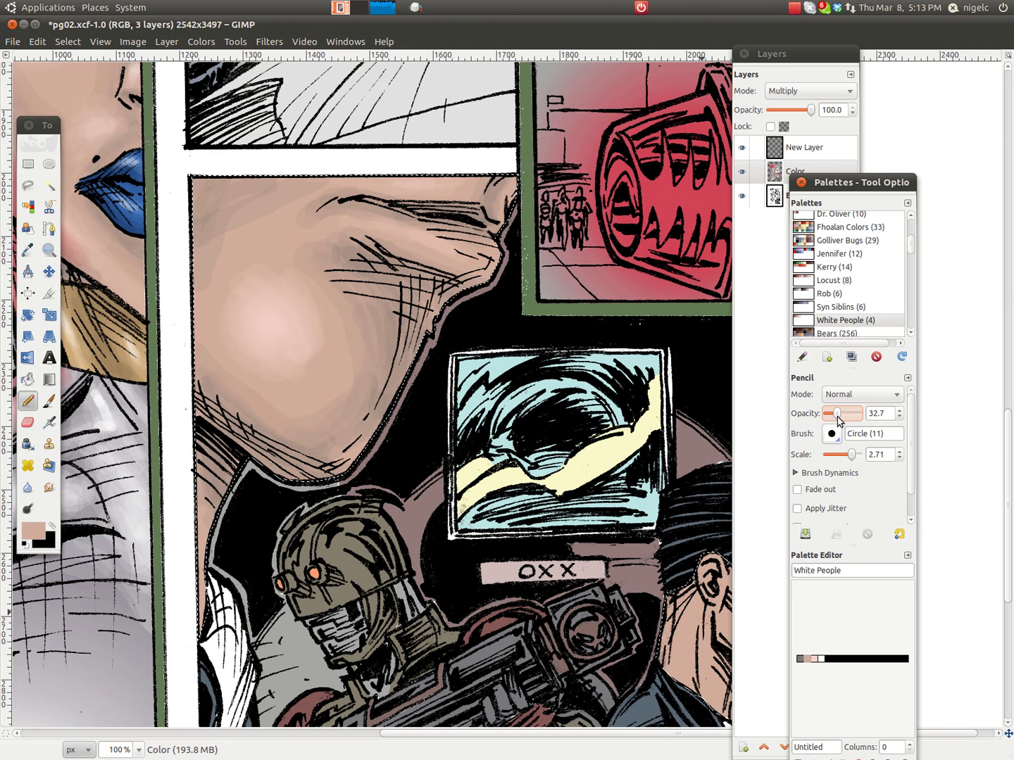
{"action": "left_click", "coordinate": [899, 417]}
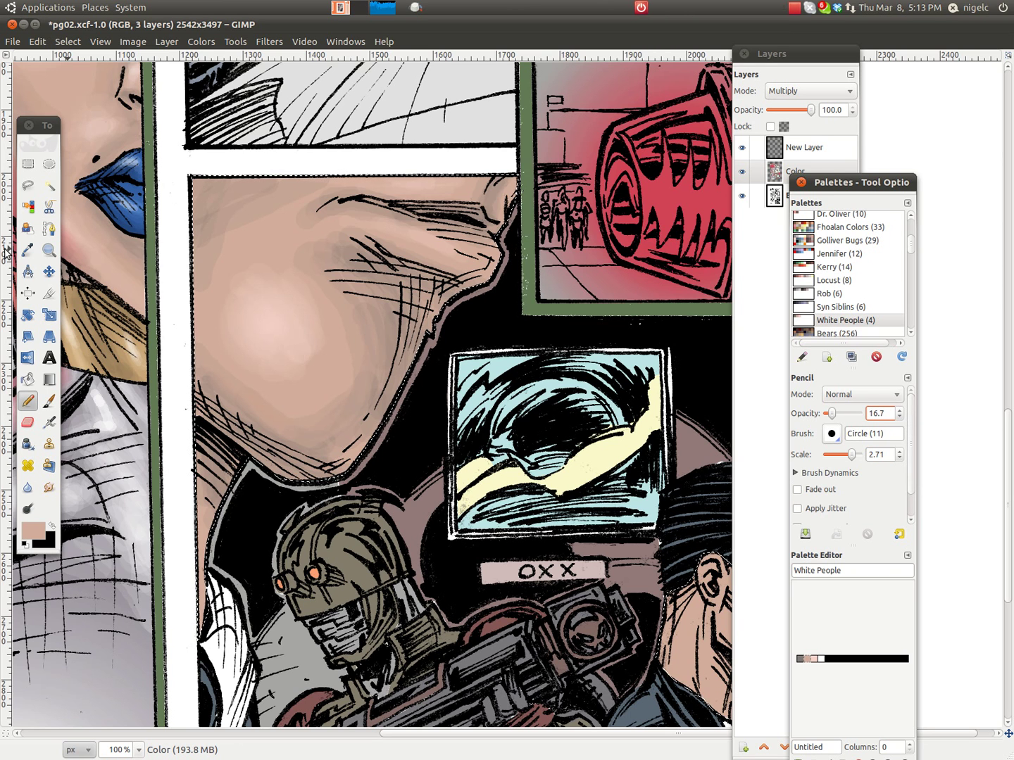
{"action": "left_click_drag", "start_coordinate": [380, 226], "coordinate": [314, 227]}
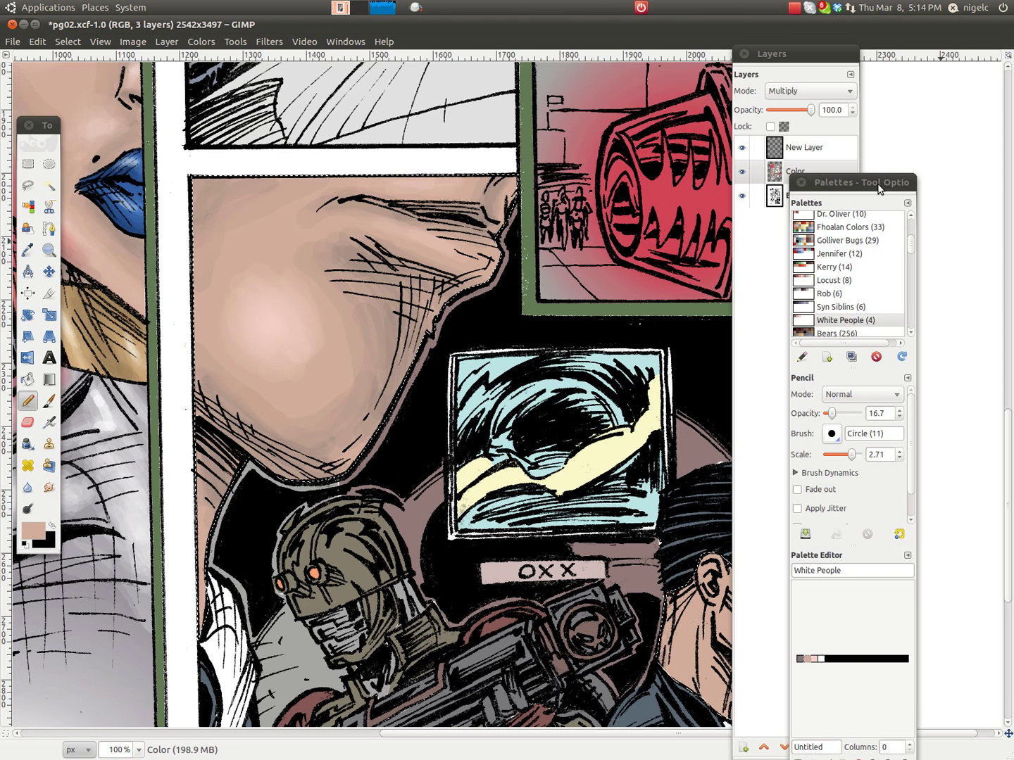
Move the palettes and tool options window up to expose the undo history, and bring the palette list to its start
{"action": "left_click_drag", "start_coordinate": [878, 187], "coordinate": [855, 56]}
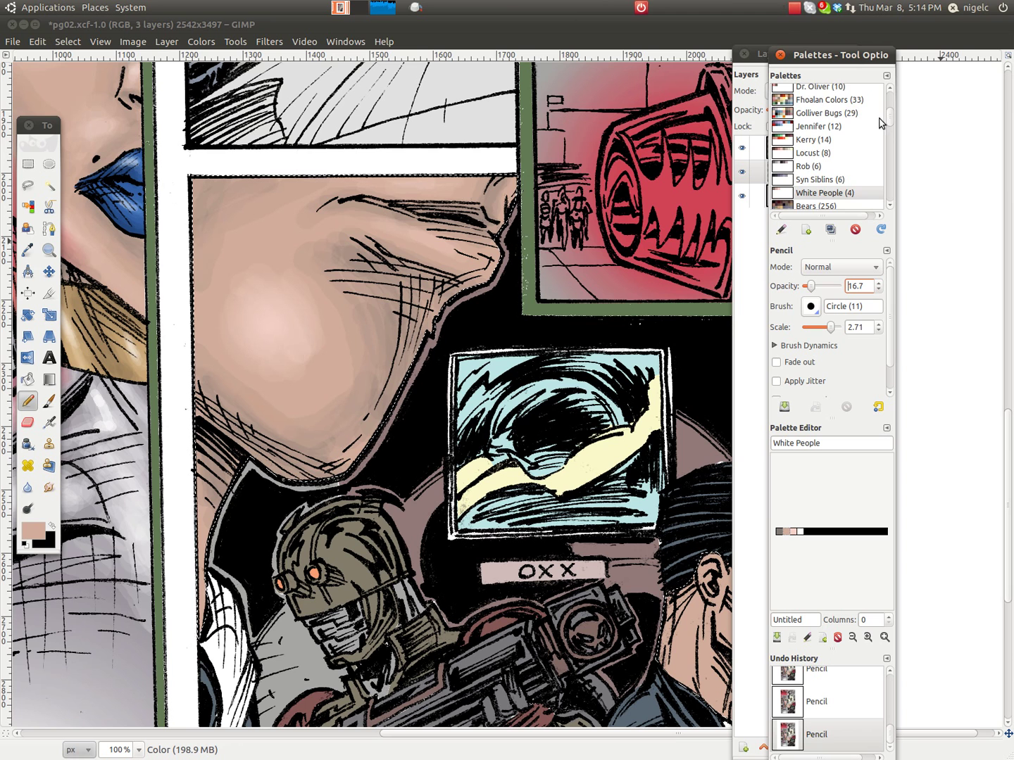
{"action": "left_click_drag", "start_coordinate": [891, 120], "coordinate": [889, 95]}
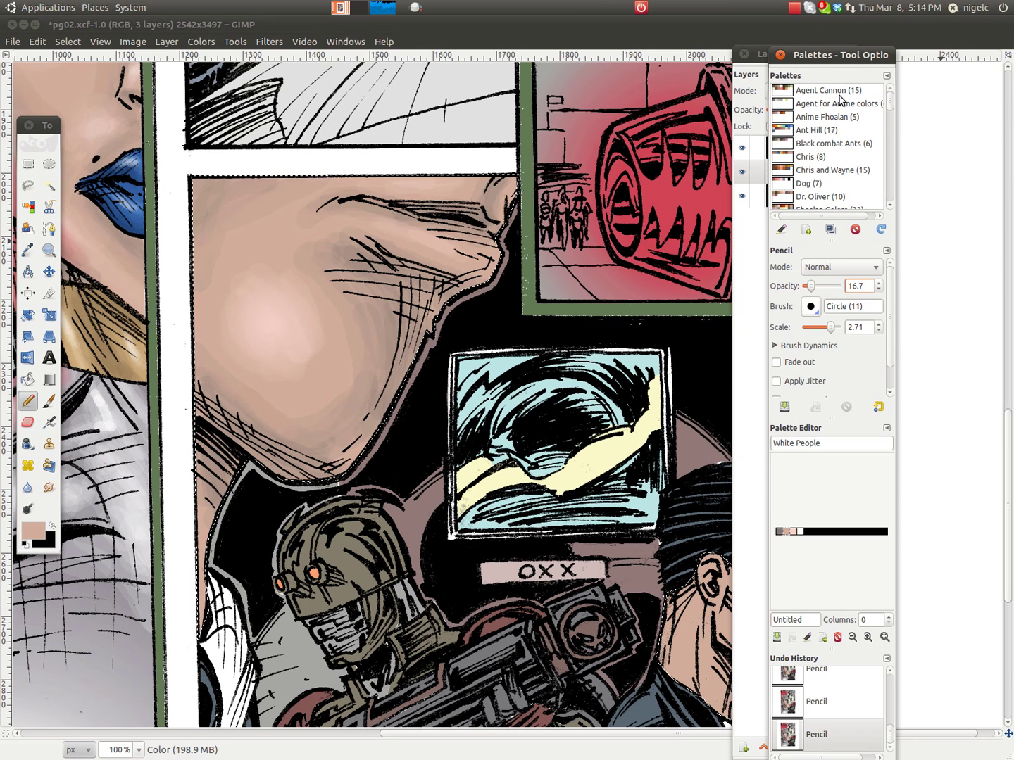
{"action": "mouse_move", "coordinate": [893, 100]}
{"action": "left_mouse_down"}
{"action": "mouse_move", "coordinate": [894, 118]}
{"action": "mouse_move", "coordinate": [889, 99]}
{"action": "left_mouse_up"}
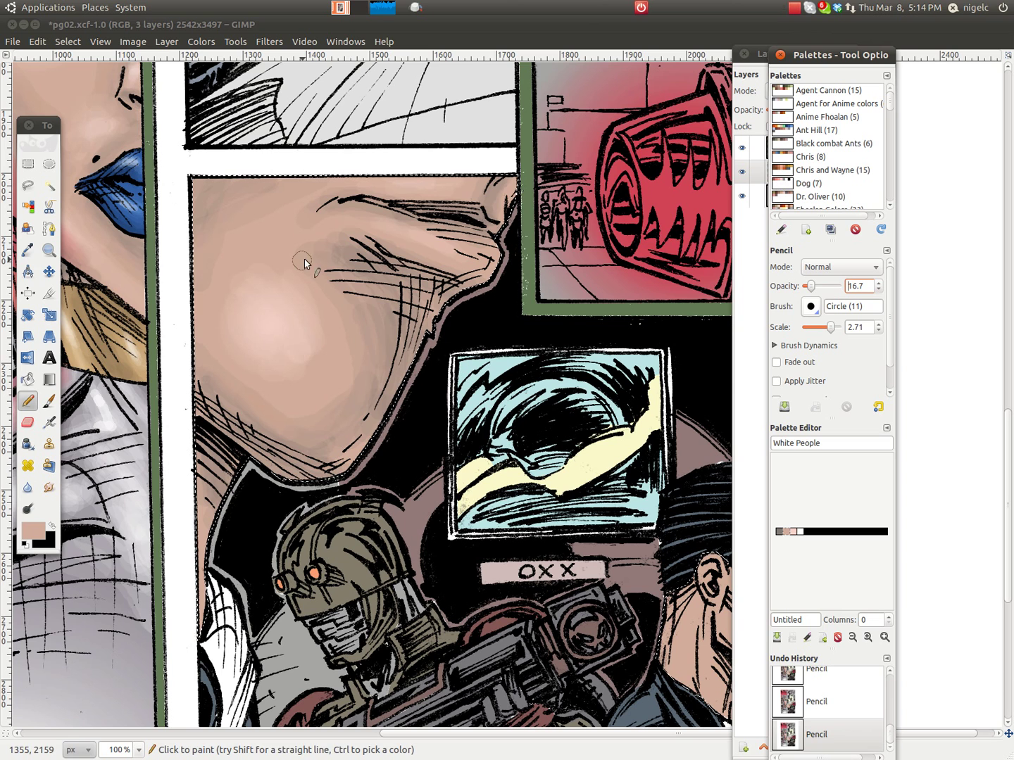
Pencil the sampled skin tone around the highlight and over the lower jaw to smooth the shading transitions
{"action": "mouse_move", "coordinate": [327, 300]}
{"action": "left_mouse_down"}
{"action": "mouse_move", "coordinate": [295, 262]}
{"action": "mouse_move", "coordinate": [324, 302]}
{"action": "mouse_move", "coordinate": [294, 254]}
{"action": "mouse_move", "coordinate": [317, 277]}
{"action": "left_mouse_up"}
{"action": "mouse_move", "coordinate": [351, 334]}
{"action": "left_mouse_down"}
{"action": "mouse_move", "coordinate": [317, 286]}
{"action": "mouse_move", "coordinate": [342, 358]}
{"action": "mouse_move", "coordinate": [331, 414]}
{"action": "left_mouse_up"}
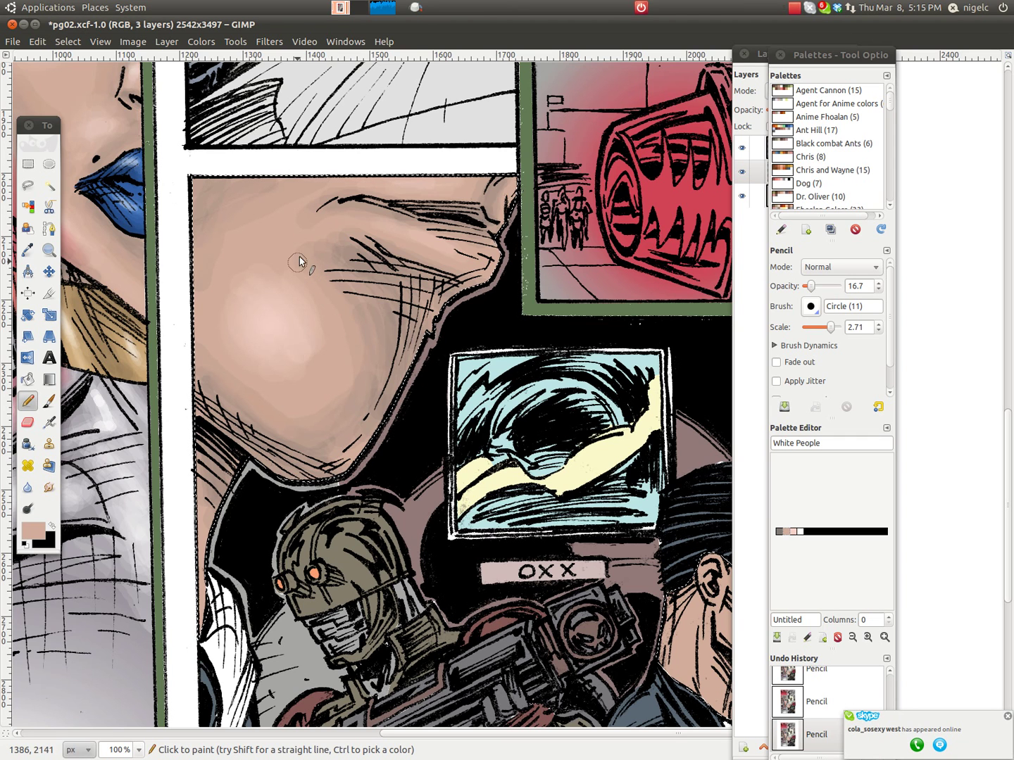
{"action": "mouse_move", "coordinate": [316, 241]}
{"action": "left_mouse_down"}
{"action": "mouse_move", "coordinate": [301, 260]}
{"action": "mouse_move", "coordinate": [332, 232]}
{"action": "mouse_move", "coordinate": [430, 249]}
{"action": "mouse_move", "coordinate": [358, 261]}
{"action": "mouse_move", "coordinate": [343, 279]}
{"action": "mouse_move", "coordinate": [356, 287]}
{"action": "left_mouse_up"}
{"action": "left_click", "coordinate": [345, 263]}
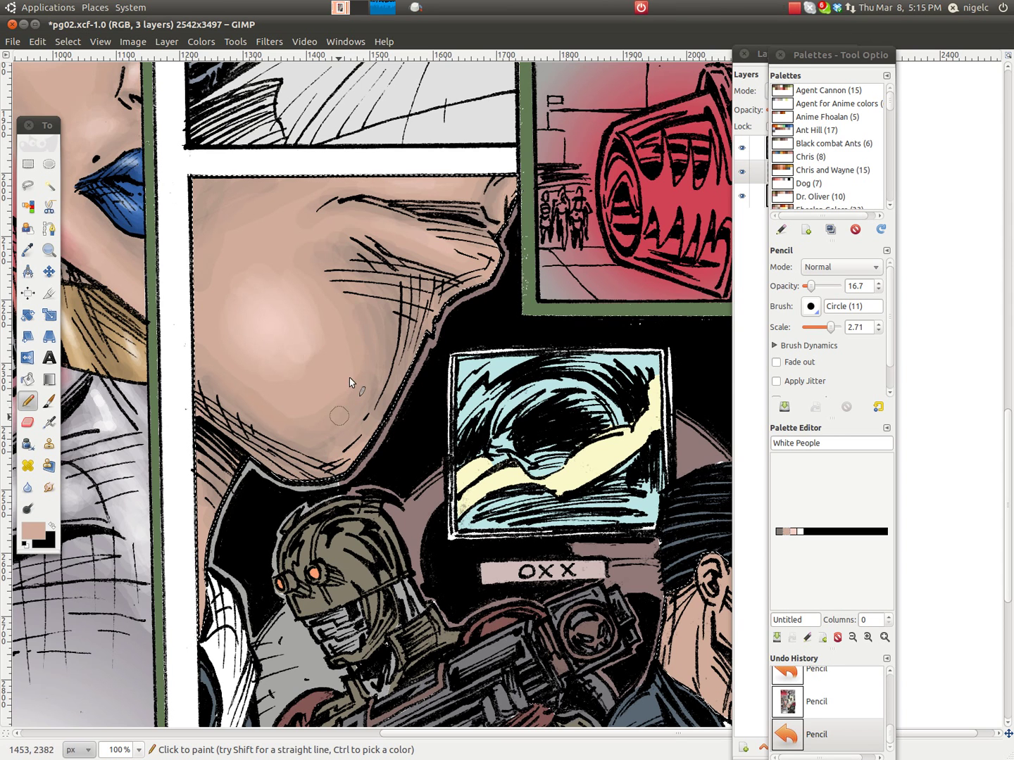
{"action": "left_click", "coordinate": [350, 378]}
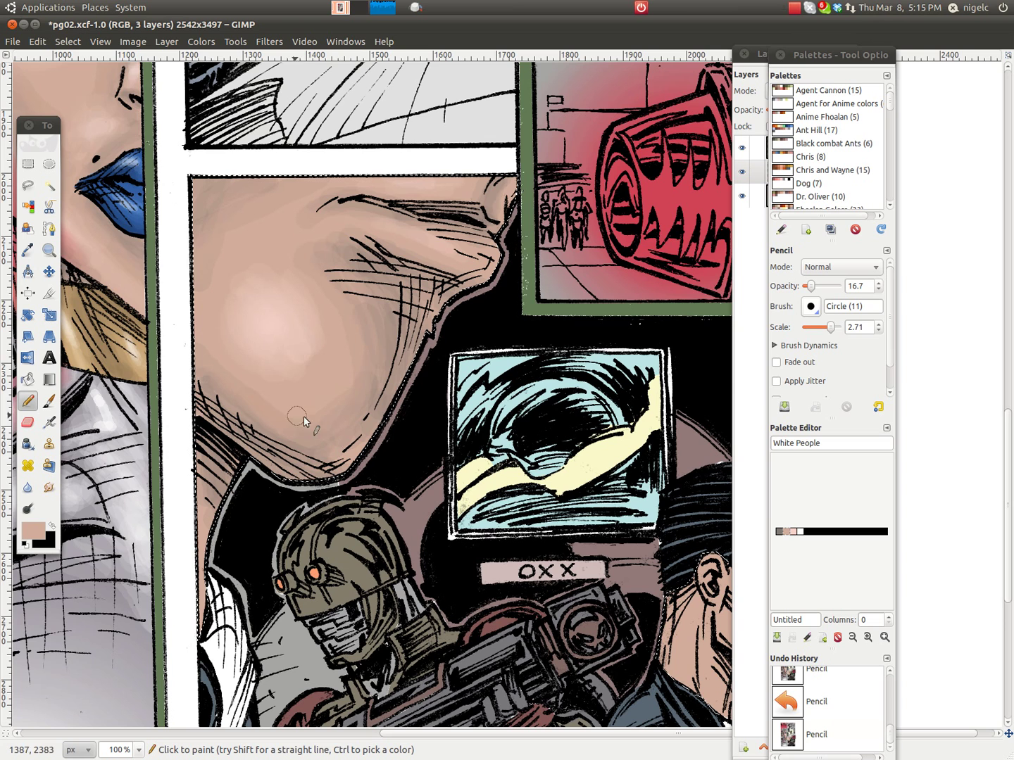
{"action": "mouse_move", "coordinate": [309, 422]}
{"action": "left_mouse_down"}
{"action": "mouse_move", "coordinate": [240, 389]}
{"action": "mouse_move", "coordinate": [291, 417]}
{"action": "left_mouse_up"}
{"action": "left_click", "coordinate": [245, 381]}
{"action": "left_click", "coordinate": [778, 729]}
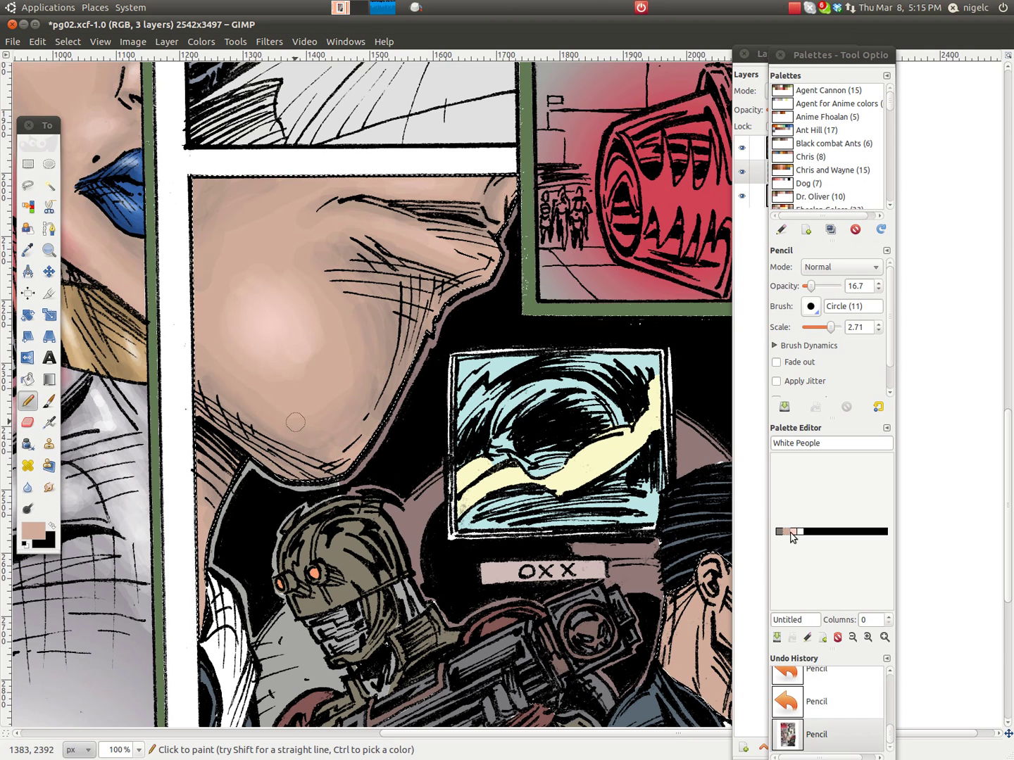
Select the pale Skin01 colour from the White People palette and undo a trial pencil stroke over the jaw's highlight
{"action": "left_click", "coordinate": [794, 531]}
{"action": "mouse_move", "coordinate": [313, 324]}
{"action": "left_mouse_down"}
{"action": "mouse_move", "coordinate": [311, 309]}
{"action": "mouse_move", "coordinate": [312, 360]}
{"action": "mouse_move", "coordinate": [320, 339]}
{"action": "left_mouse_up"}
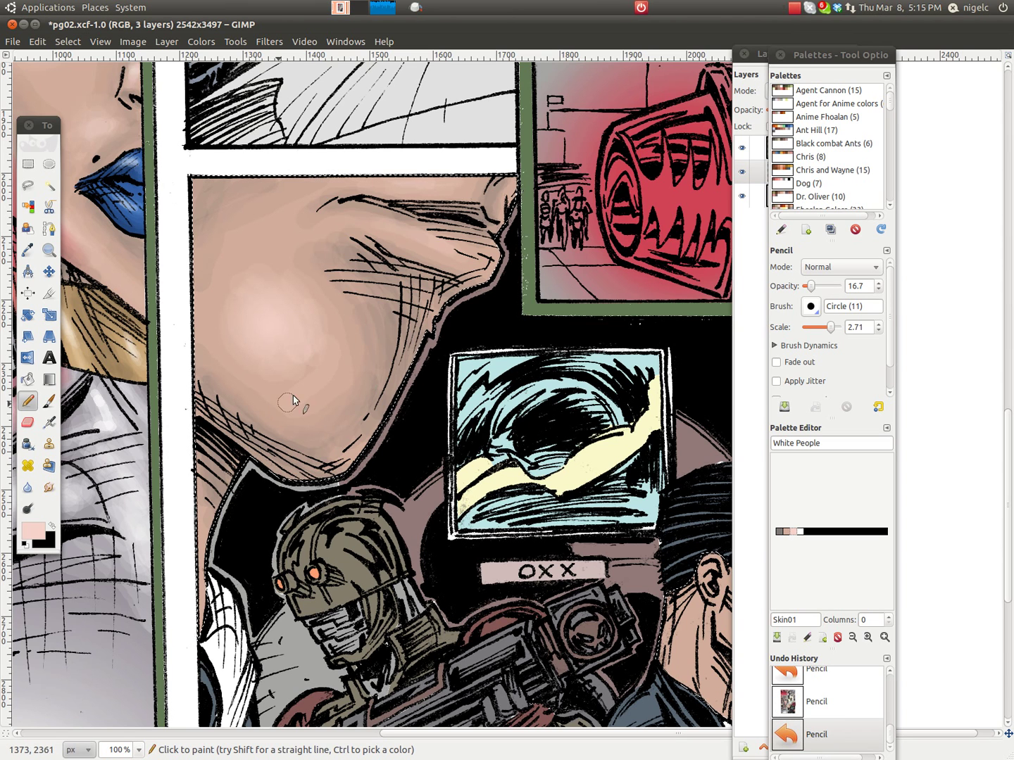
{"action": "key", "text": "ctrl+z"}
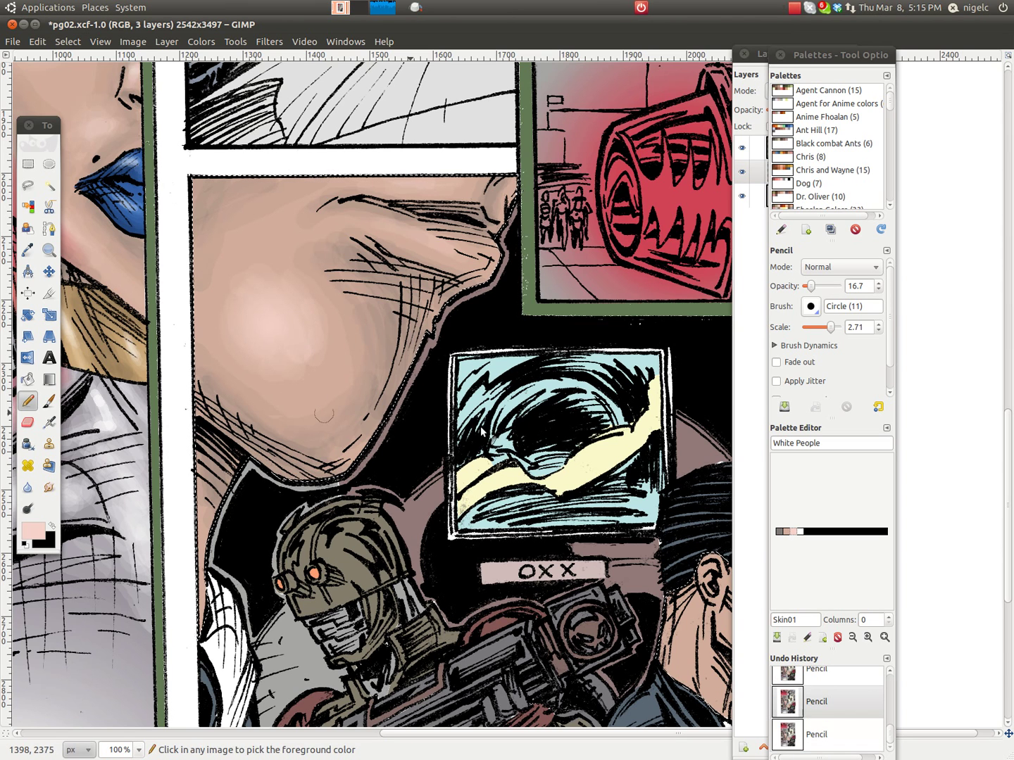
Set the Pencil's opacity to 12.7 and blend the pale Skin01 tone around the edges of the jaw's highlight
{"action": "left_click", "coordinate": [879, 290]}
{"action": "left_click", "coordinate": [879, 290]}
{"action": "left_click", "coordinate": [879, 290]}
{"action": "left_click", "coordinate": [879, 289]}
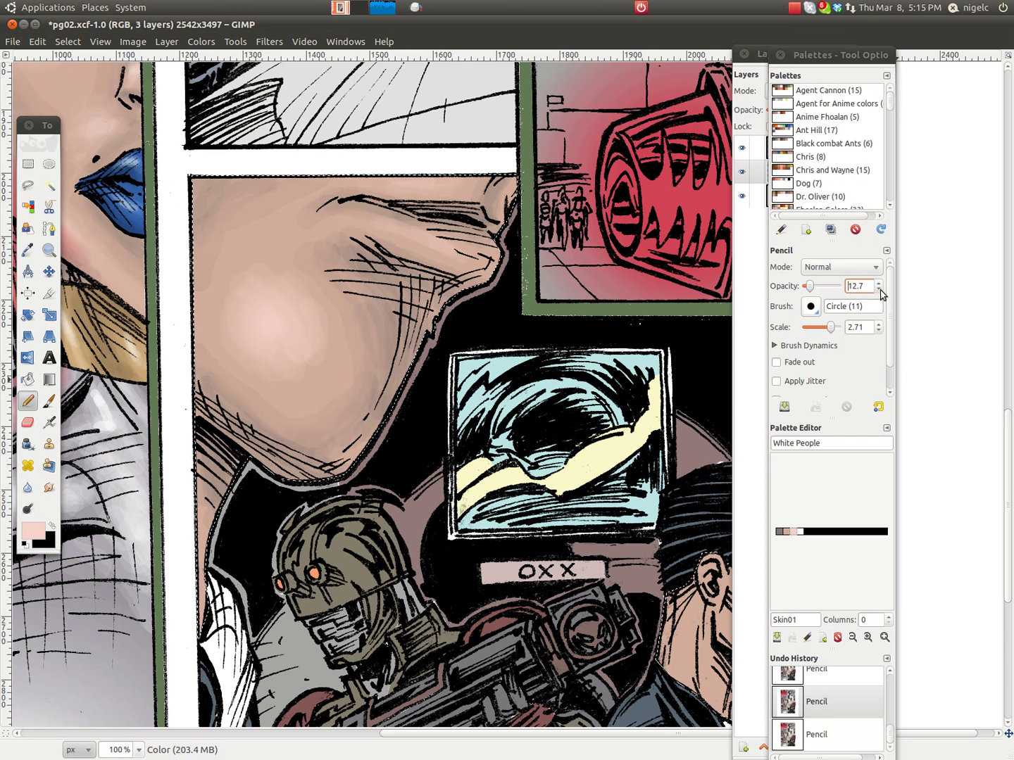
{"action": "mouse_move", "coordinate": [326, 331]}
{"action": "left_mouse_down"}
{"action": "mouse_move", "coordinate": [277, 397]}
{"action": "mouse_move", "coordinate": [316, 346]}
{"action": "left_mouse_up"}
{"action": "left_click", "coordinate": [326, 336]}
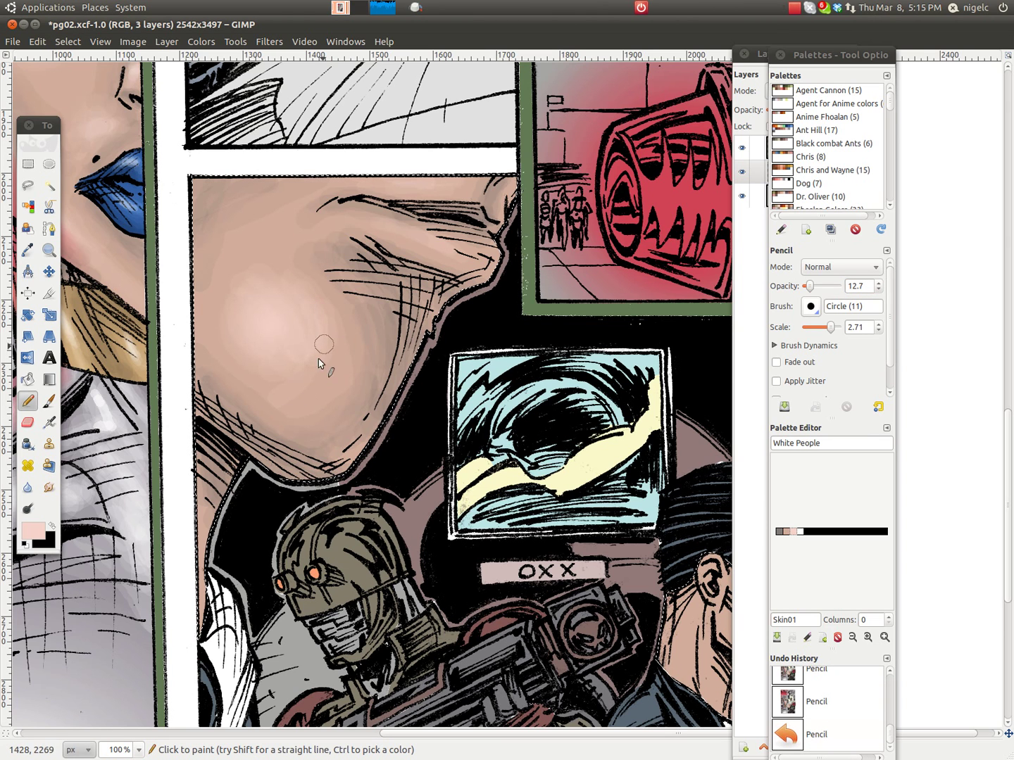
{"action": "left_click", "coordinate": [280, 380]}
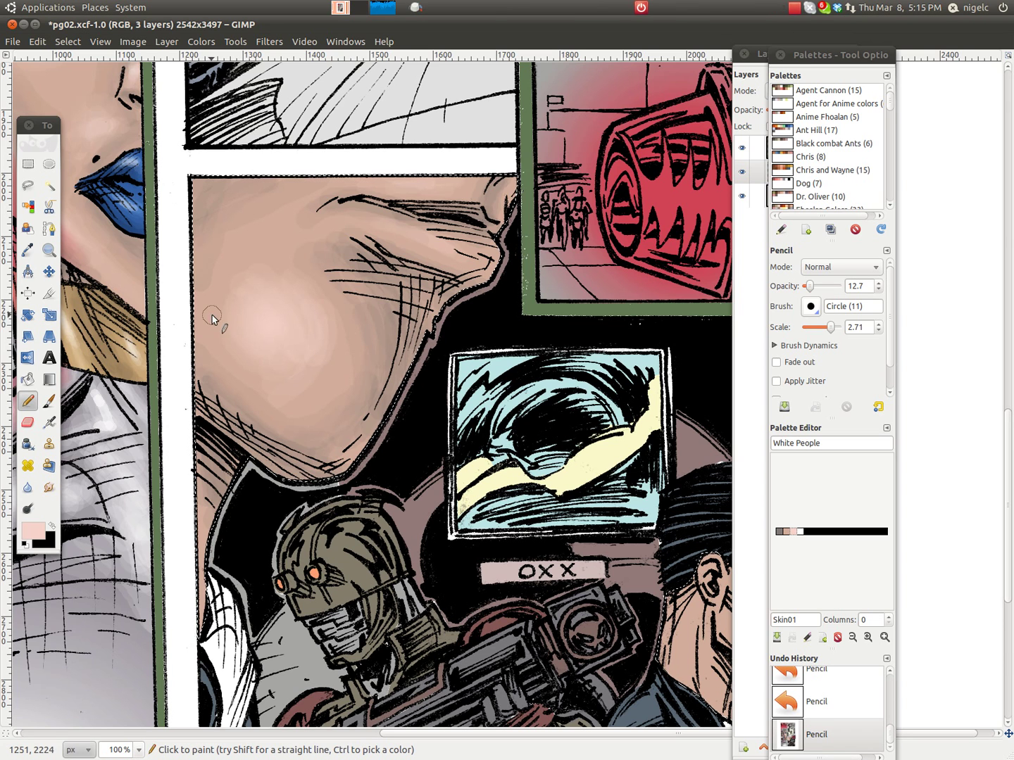
{"action": "left_click", "coordinate": [336, 338]}
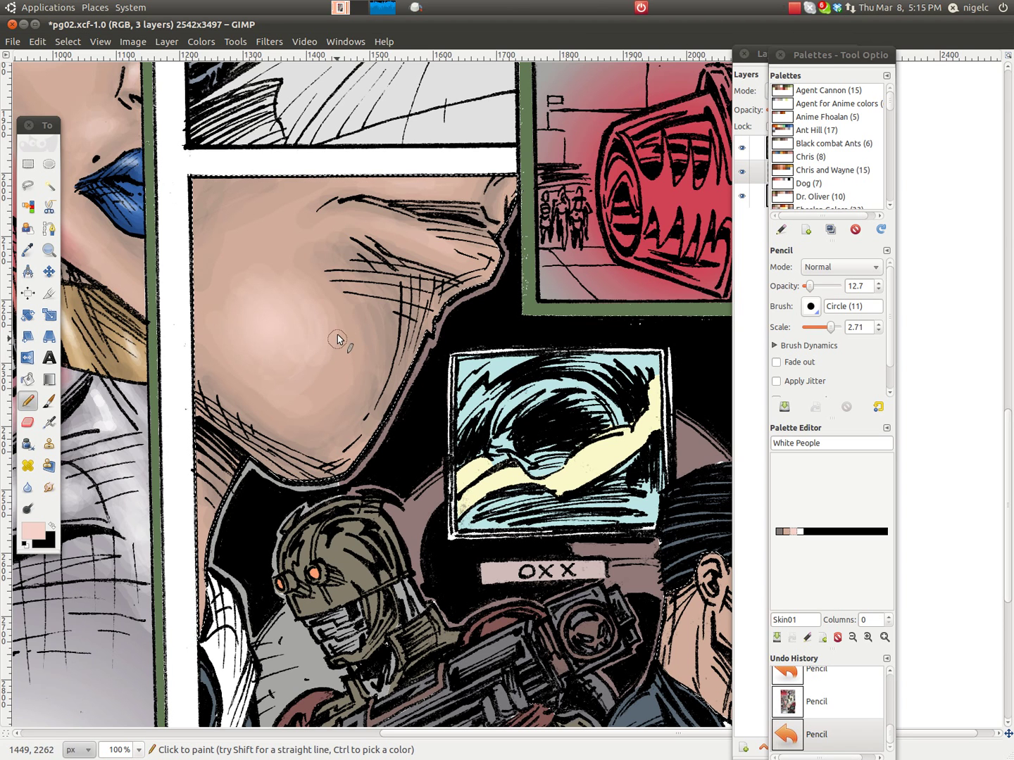
{"action": "left_click_drag", "start_coordinate": [332, 352], "coordinate": [286, 390]}
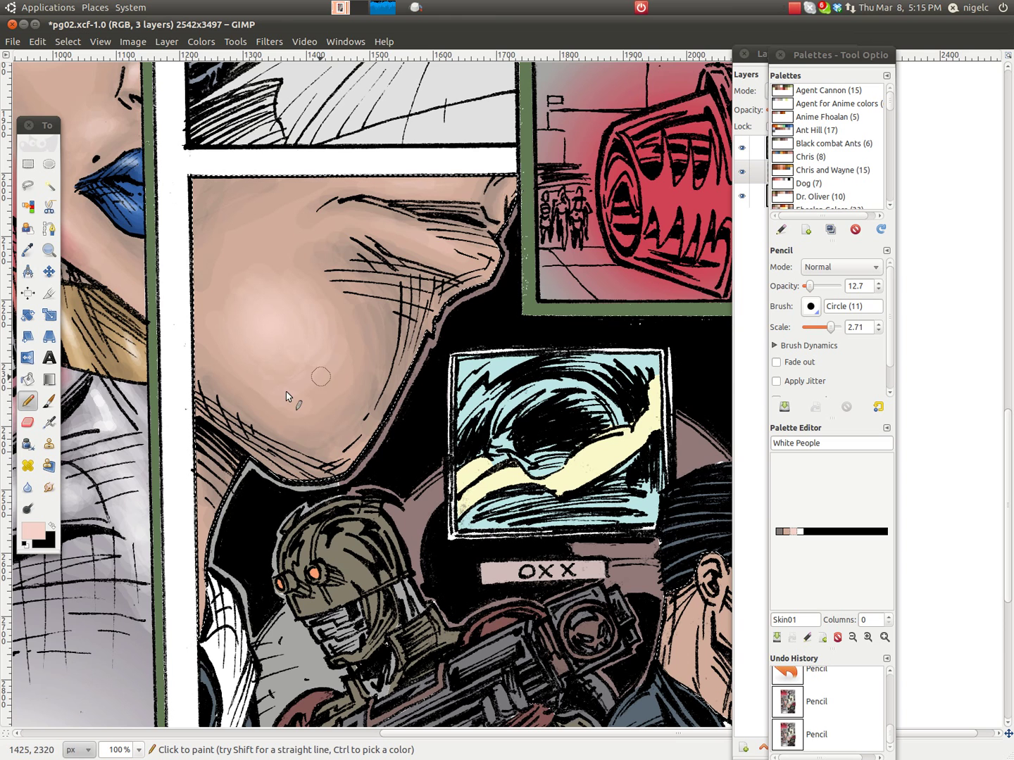
{"action": "left_click", "coordinate": [300, 282]}
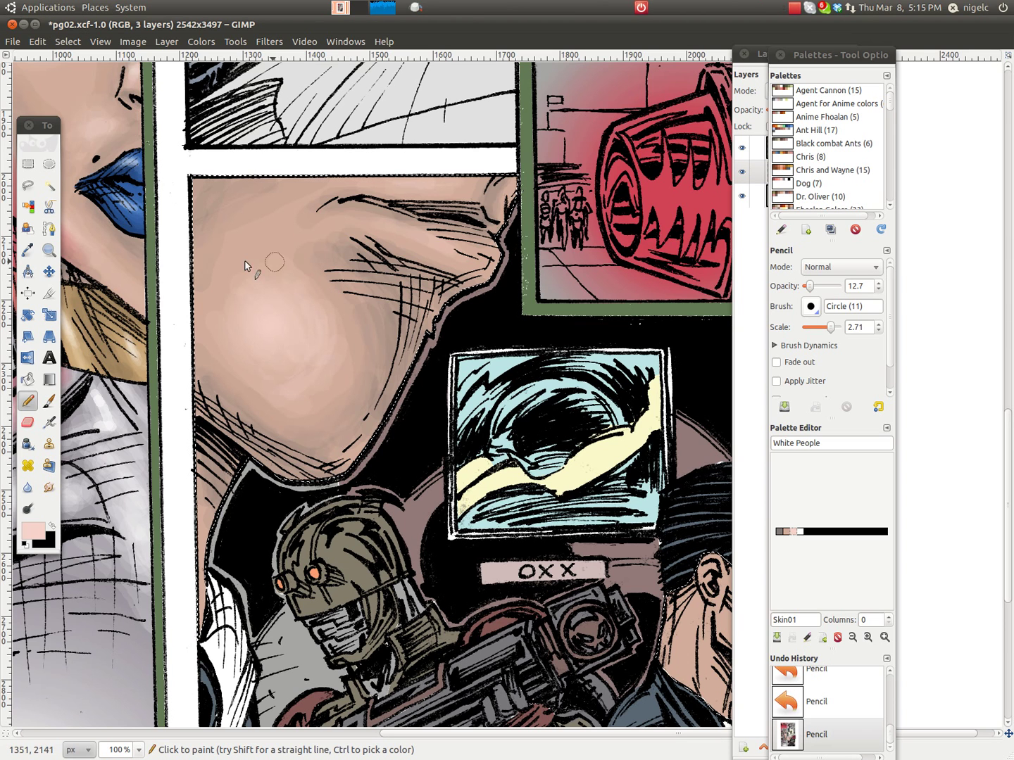
{"action": "left_click", "coordinate": [215, 315]}
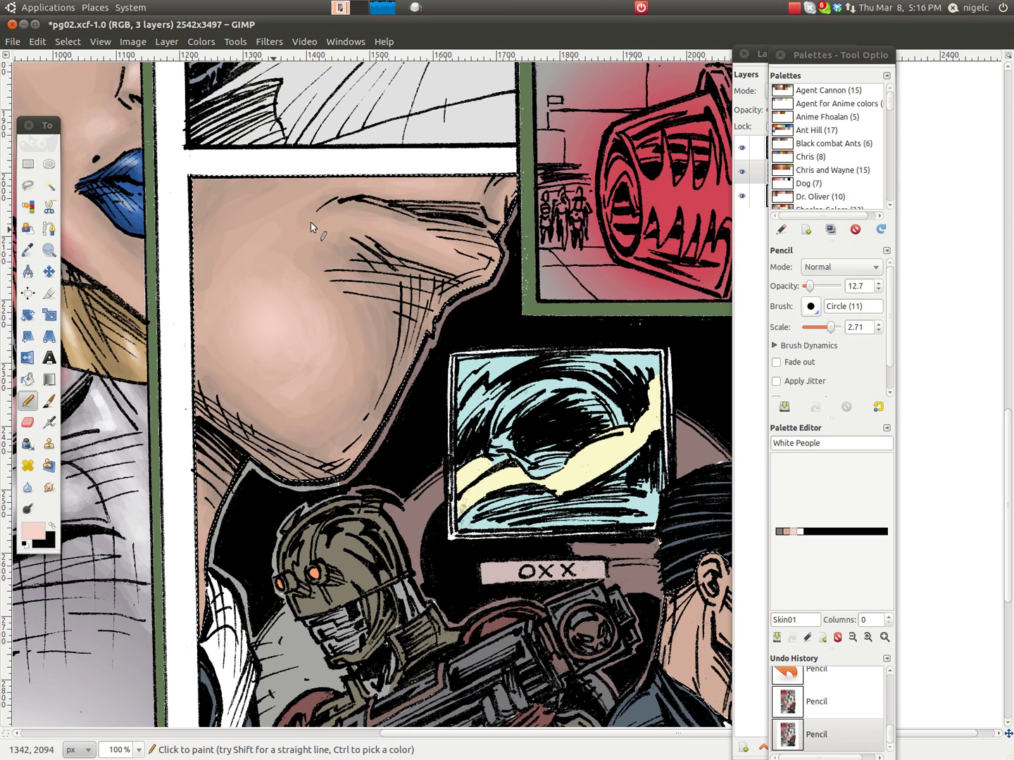
Pencil the Skin01 tone over the upper jaw and down toward the panel's left border to widen the highlight
{"action": "mouse_move", "coordinate": [311, 224]}
{"action": "left_mouse_down"}
{"action": "mouse_move", "coordinate": [328, 226]}
{"action": "mouse_move", "coordinate": [305, 232]}
{"action": "mouse_move", "coordinate": [314, 228]}
{"action": "left_mouse_up"}
{"action": "left_click", "coordinate": [278, 209]}
{"action": "left_click", "coordinate": [273, 209]}
{"action": "left_click", "coordinate": [274, 206]}
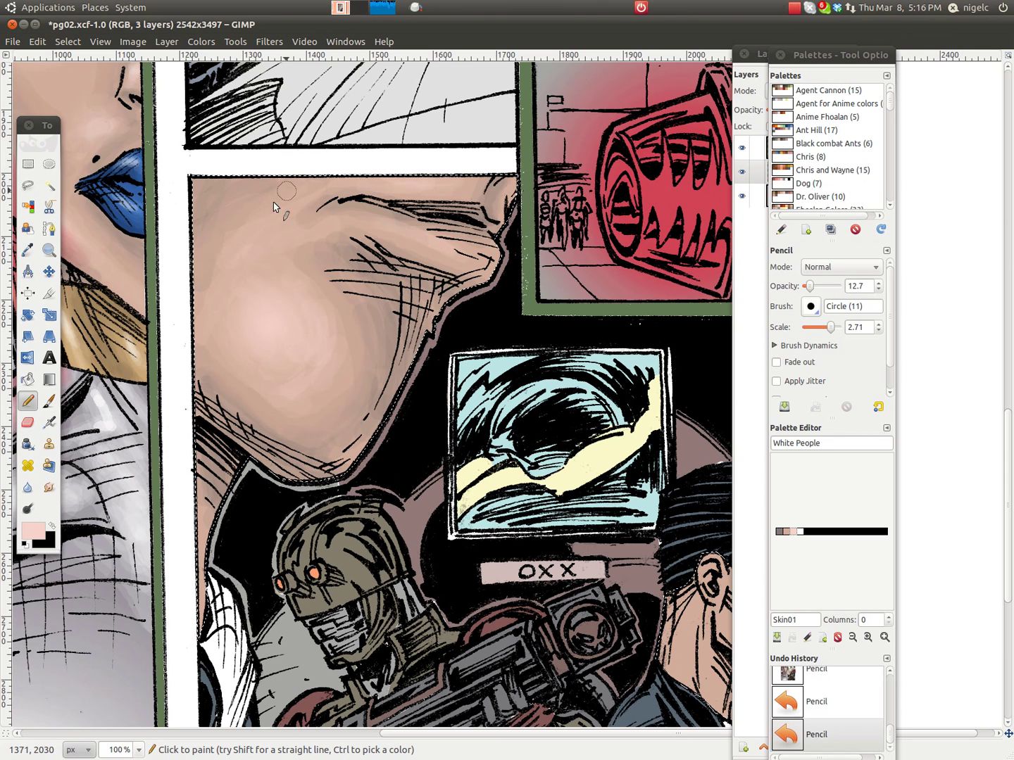
{"action": "mouse_move", "coordinate": [274, 203]}
{"action": "left_mouse_down"}
{"action": "mouse_move", "coordinate": [247, 225]}
{"action": "mouse_move", "coordinate": [218, 301]}
{"action": "left_mouse_up"}
{"action": "left_click", "coordinate": [252, 261]}
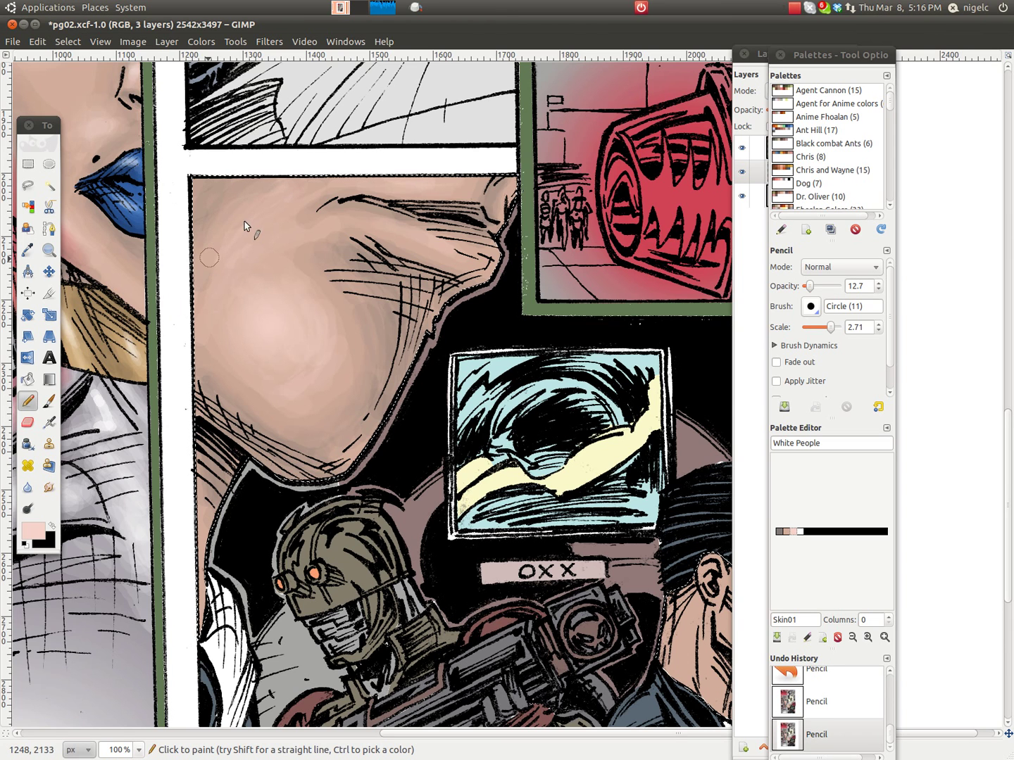
{"action": "left_click_drag", "start_coordinate": [278, 194], "coordinate": [222, 299]}
Pencil the Skin01 tone beneath the highlight and along its right side to soften the lower jaw
{"action": "left_click_drag", "start_coordinate": [249, 392], "coordinate": [284, 404]}
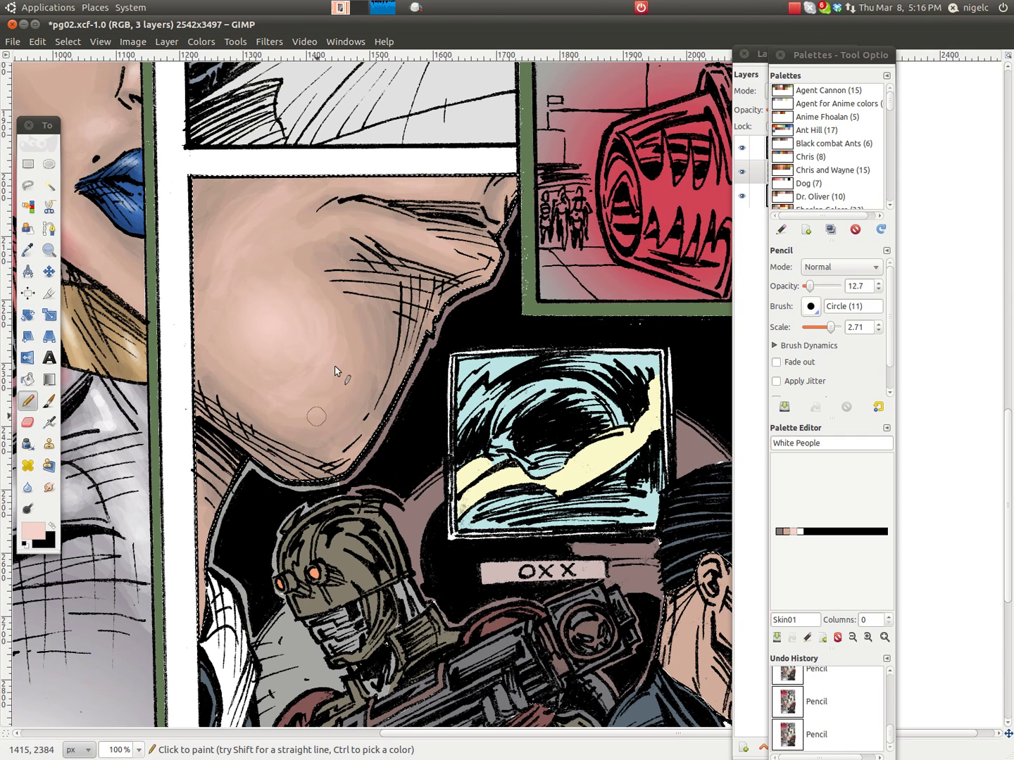
{"action": "left_click", "coordinate": [301, 265]}
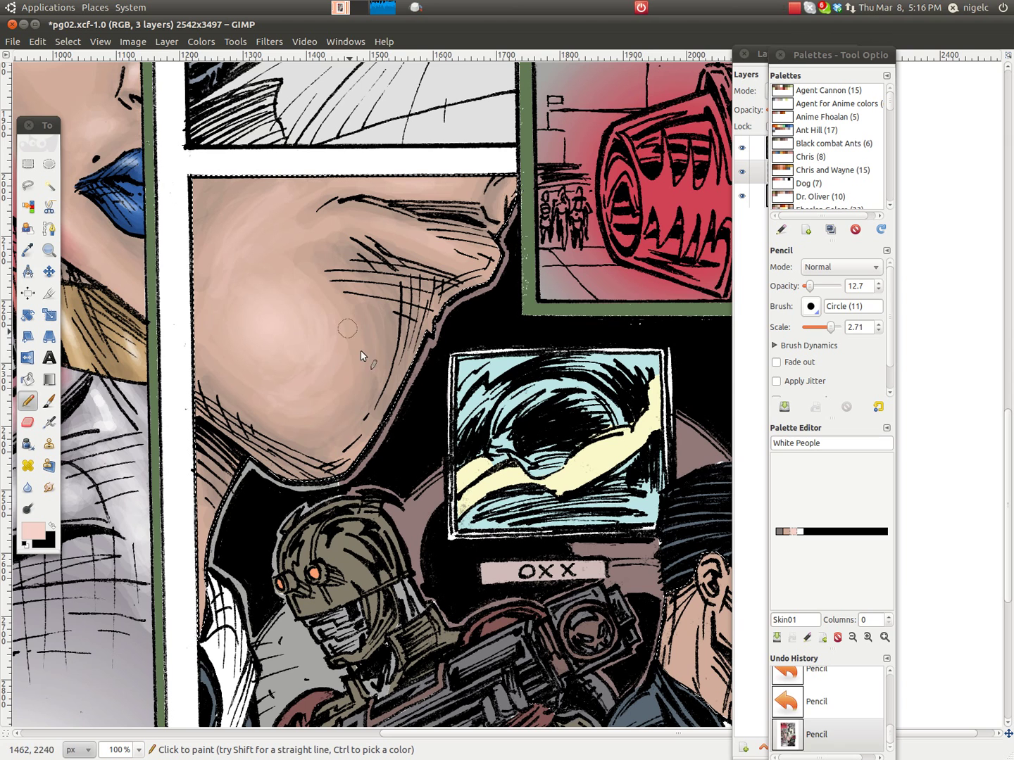
{"action": "mouse_move", "coordinate": [357, 382]}
{"action": "left_mouse_down"}
{"action": "mouse_move", "coordinate": [341, 349]}
{"action": "mouse_move", "coordinate": [332, 345]}
{"action": "mouse_move", "coordinate": [322, 366]}
{"action": "left_mouse_up"}
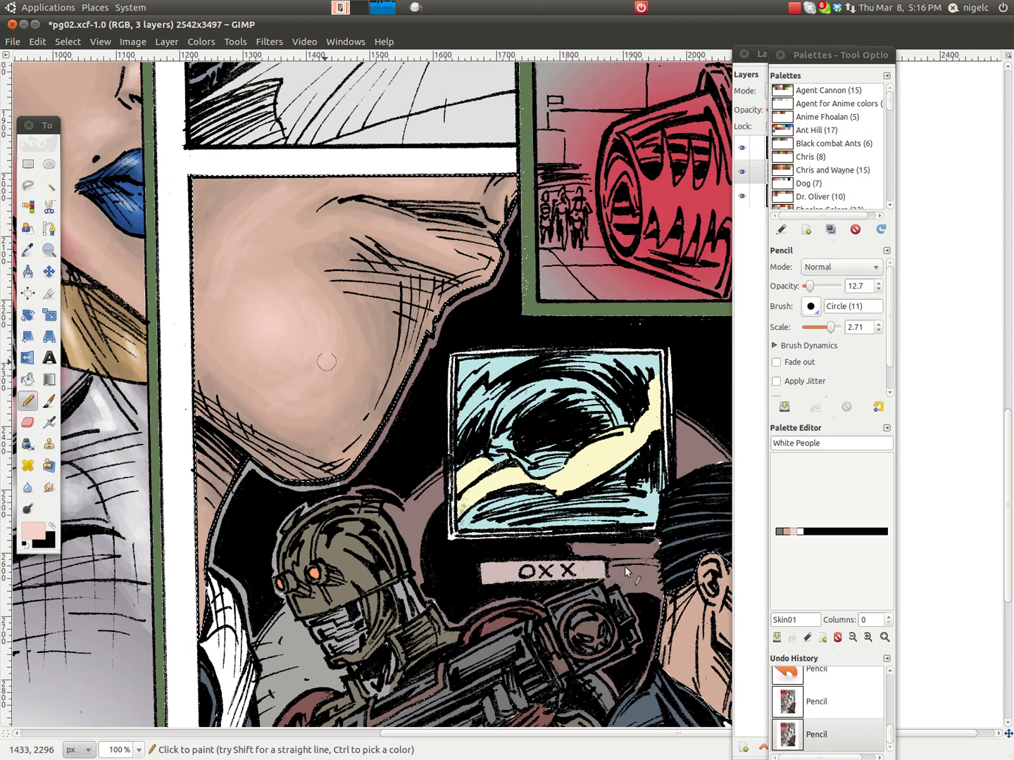
Select the mid skin tone from the palette and pencil it around the highlight's right edge and across the lower jaw
{"action": "left_click", "coordinate": [784, 533]}
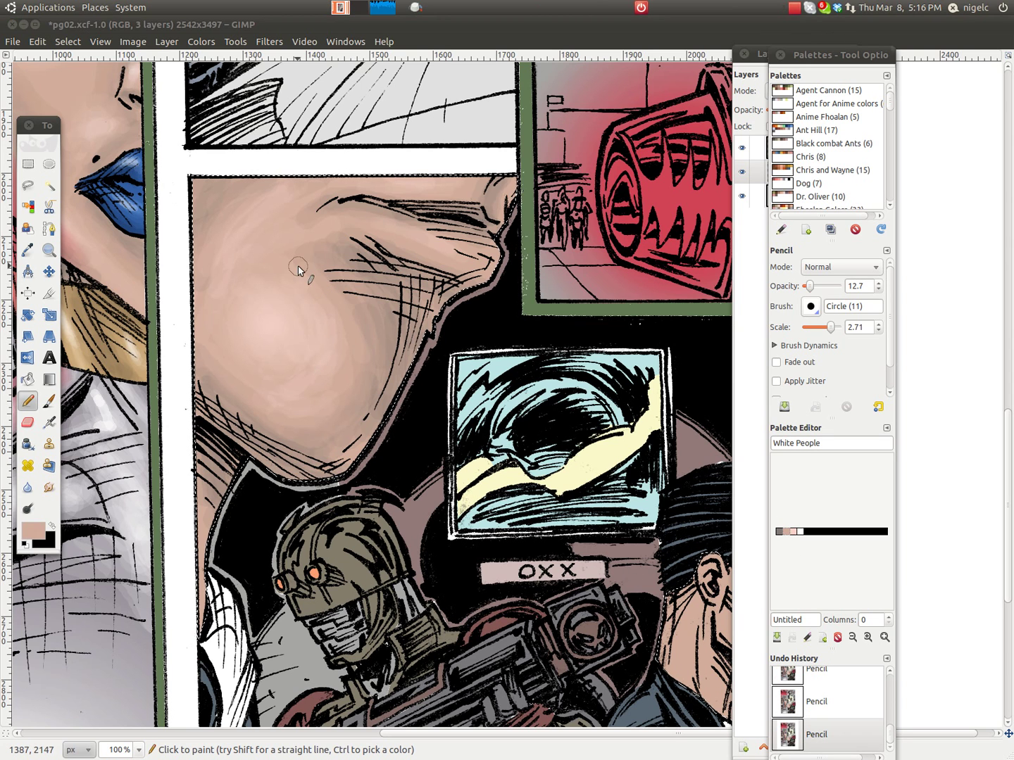
{"action": "mouse_move", "coordinate": [298, 267]}
{"action": "left_mouse_down"}
{"action": "mouse_move", "coordinate": [351, 340]}
{"action": "mouse_move", "coordinate": [330, 310]}
{"action": "mouse_move", "coordinate": [335, 380]}
{"action": "mouse_move", "coordinate": [342, 363]}
{"action": "left_mouse_up"}
{"action": "left_click", "coordinate": [344, 360]}
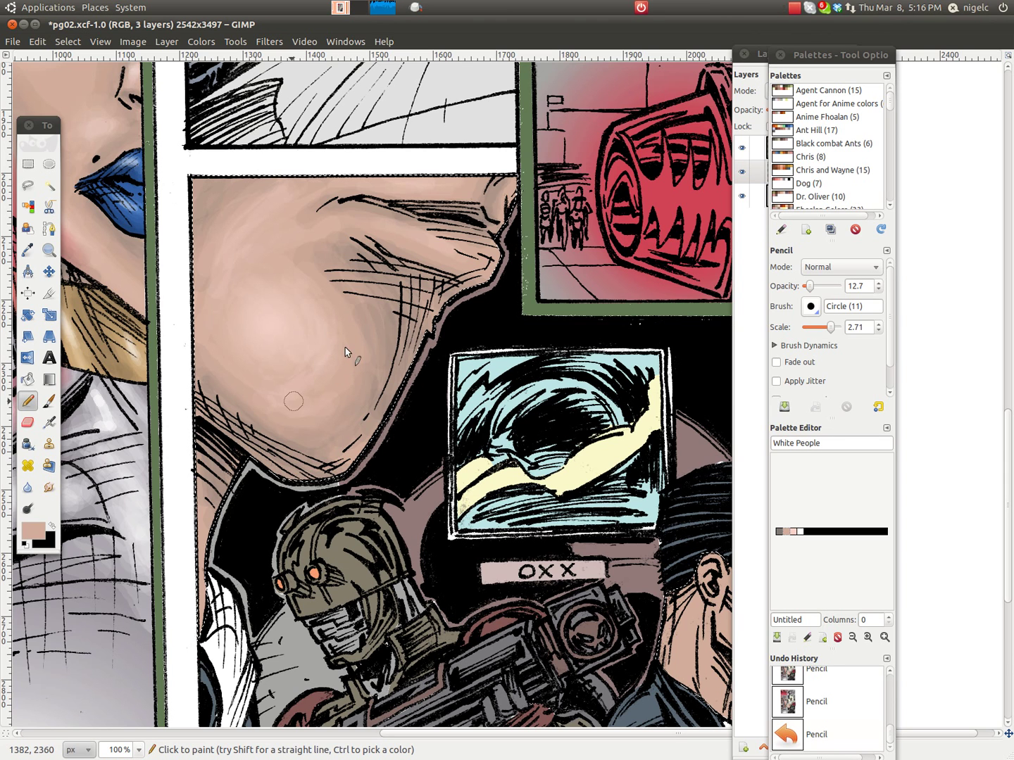
{"action": "mouse_move", "coordinate": [359, 338]}
{"action": "left_mouse_down"}
{"action": "mouse_move", "coordinate": [339, 292]}
{"action": "mouse_move", "coordinate": [362, 351]}
{"action": "mouse_move", "coordinate": [340, 292]}
{"action": "left_mouse_up"}
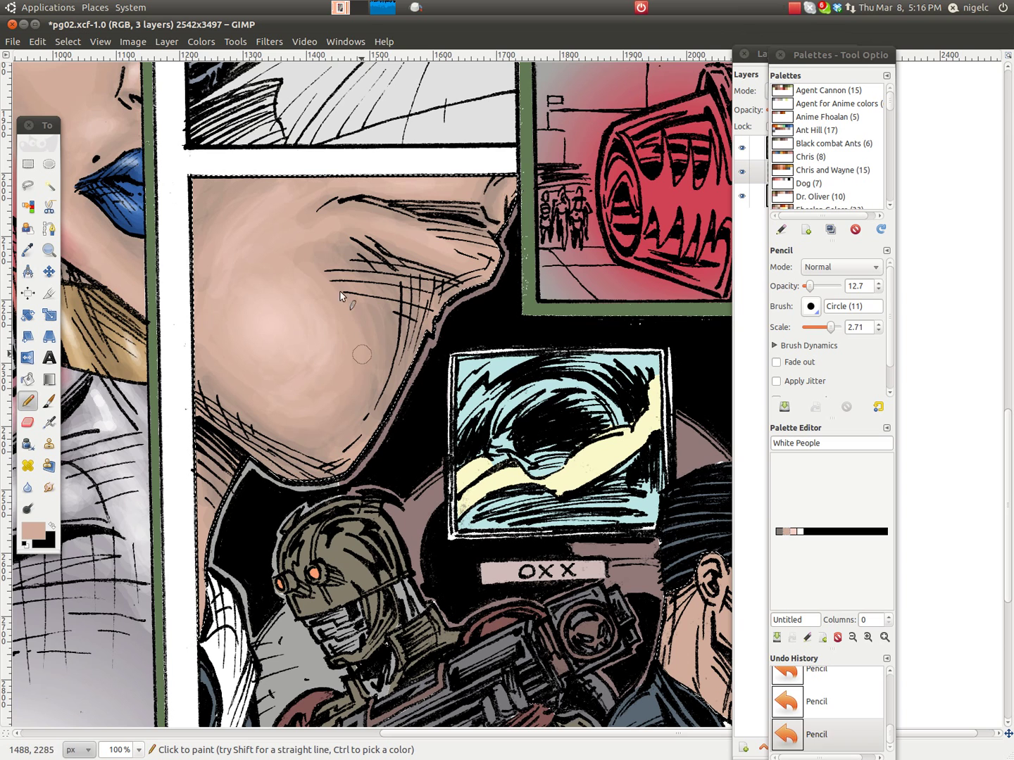
{"action": "left_click", "coordinate": [366, 372]}
{"action": "mouse_move", "coordinate": [351, 417]}
{"action": "left_mouse_down"}
{"action": "mouse_move", "coordinate": [303, 459]}
{"action": "mouse_move", "coordinate": [208, 375]}
{"action": "left_mouse_up"}
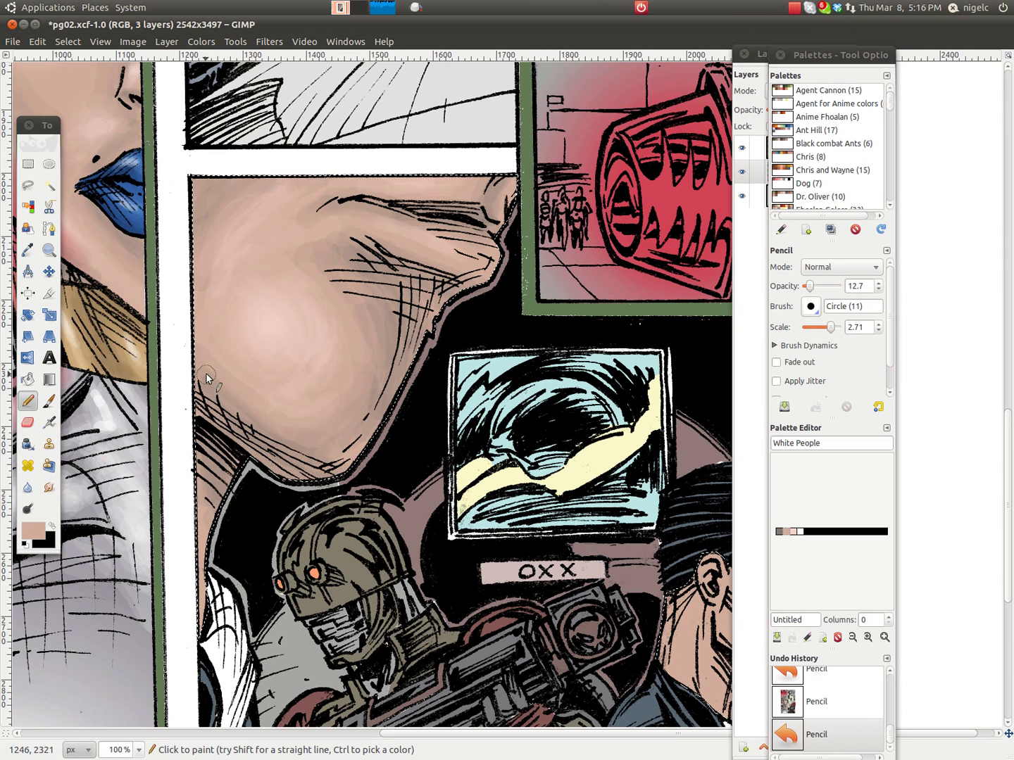
{"action": "left_click", "coordinate": [352, 435]}
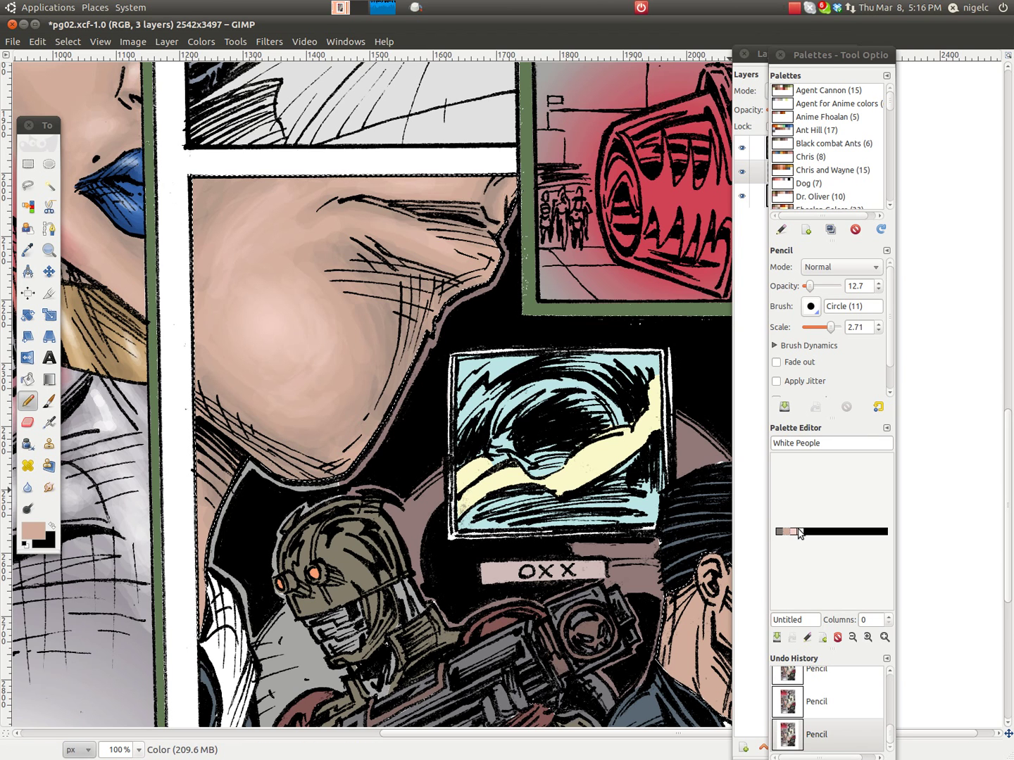
Select white from the palette, set the Pencil's scale to 1.31, and paint fine highlights below and above the mouth line
{"action": "left_click", "coordinate": [800, 532]}
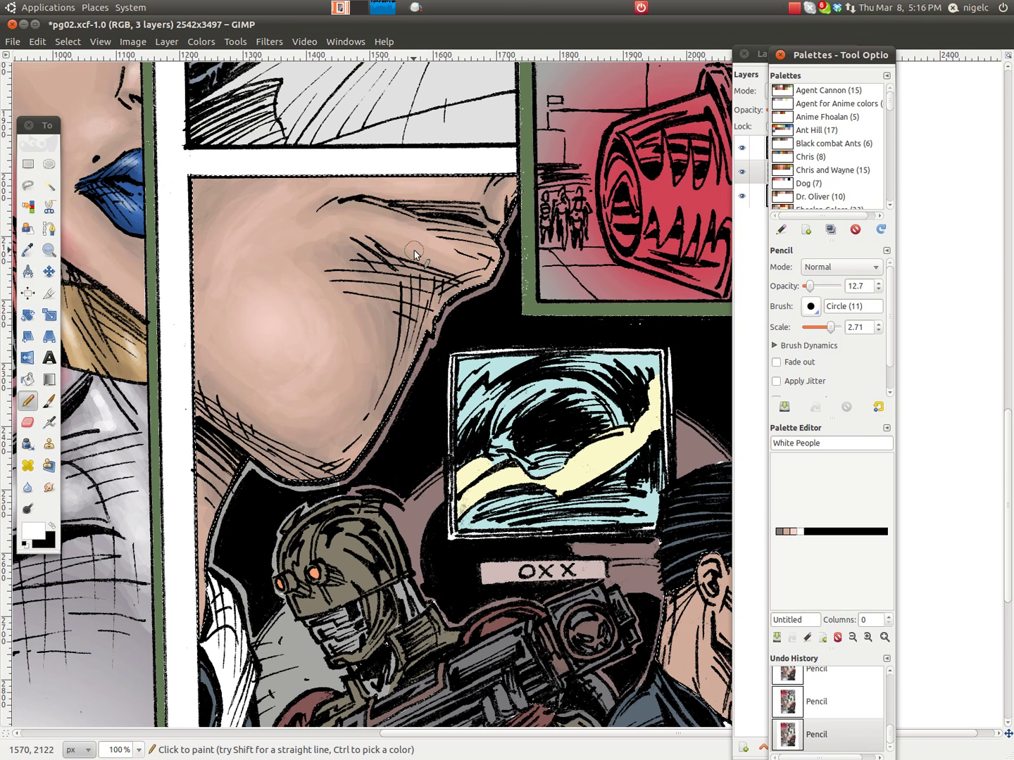
{"action": "key", "text": "bracketleft"}
{"action": "key", "text": "bracketleft"}
{"action": "key", "text": "bracketleft"}
{"action": "key", "text": "bracketleft"}
{"action": "key", "text": "bracketleft"}
{"action": "key", "text": "bracketleft"}
{"action": "key", "text": "bracketleft"}
{"action": "key", "text": "bracketleft"}
{"action": "key", "text": "bracketleft"}
{"action": "key", "text": "bracketleft"}
{"action": "key", "text": "bracketleft"}
{"action": "key", "text": "bracketleft"}
{"action": "key", "text": "bracketleft"}
{"action": "key", "text": "bracketleft"}
{"action": "key", "text": "bracketleft"}
{"action": "key", "text": "bracketleft"}
{"action": "key", "text": "bracketleft"}
{"action": "key", "text": "bracketright"}
{"action": "key", "text": "bracketright"}
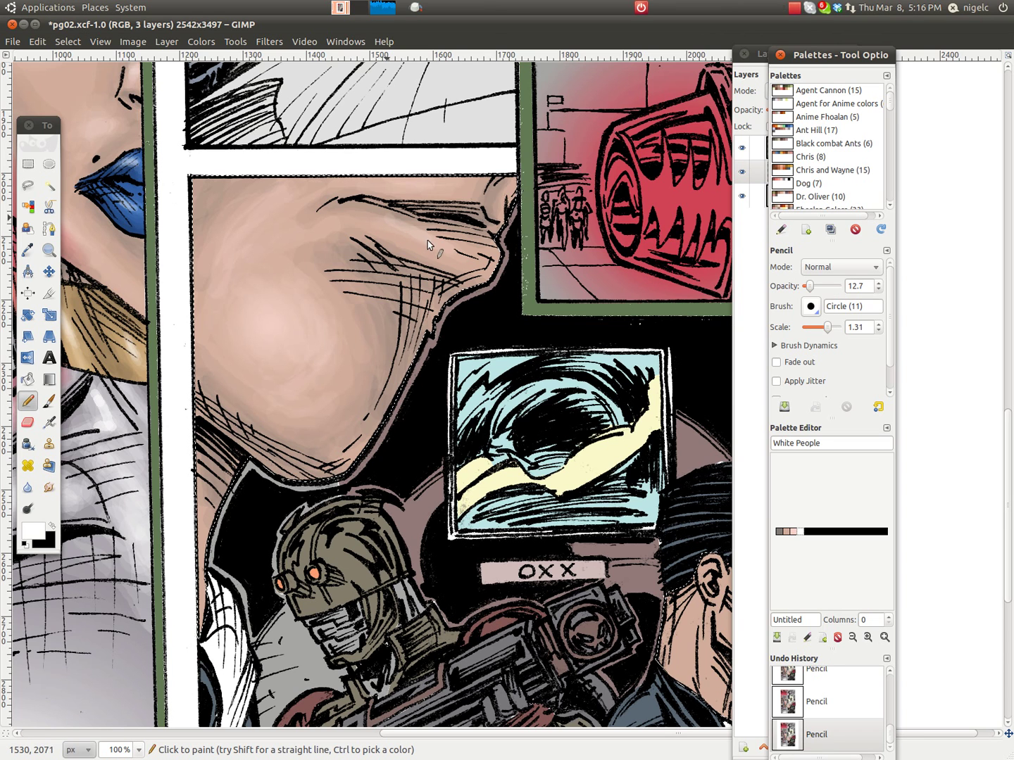
{"action": "left_click_drag", "start_coordinate": [444, 250], "coordinate": [437, 246]}
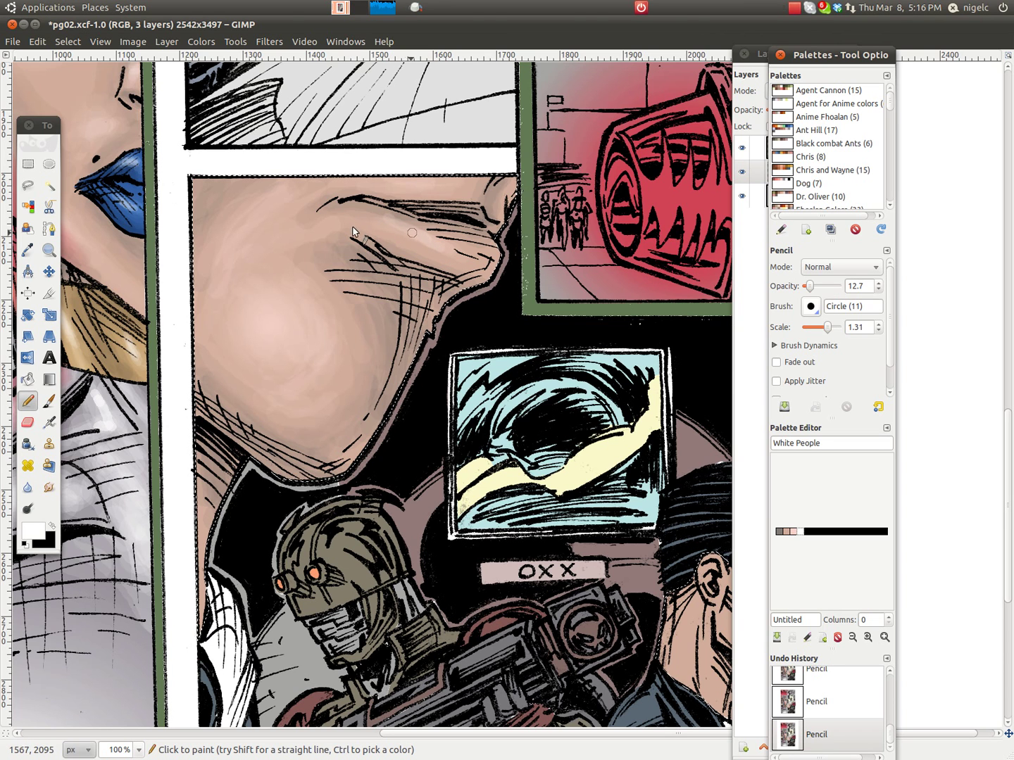
{"action": "mouse_move", "coordinate": [383, 228]}
{"action": "left_mouse_down"}
{"action": "mouse_move", "coordinate": [344, 222]}
{"action": "mouse_move", "coordinate": [434, 189]}
{"action": "left_mouse_up"}
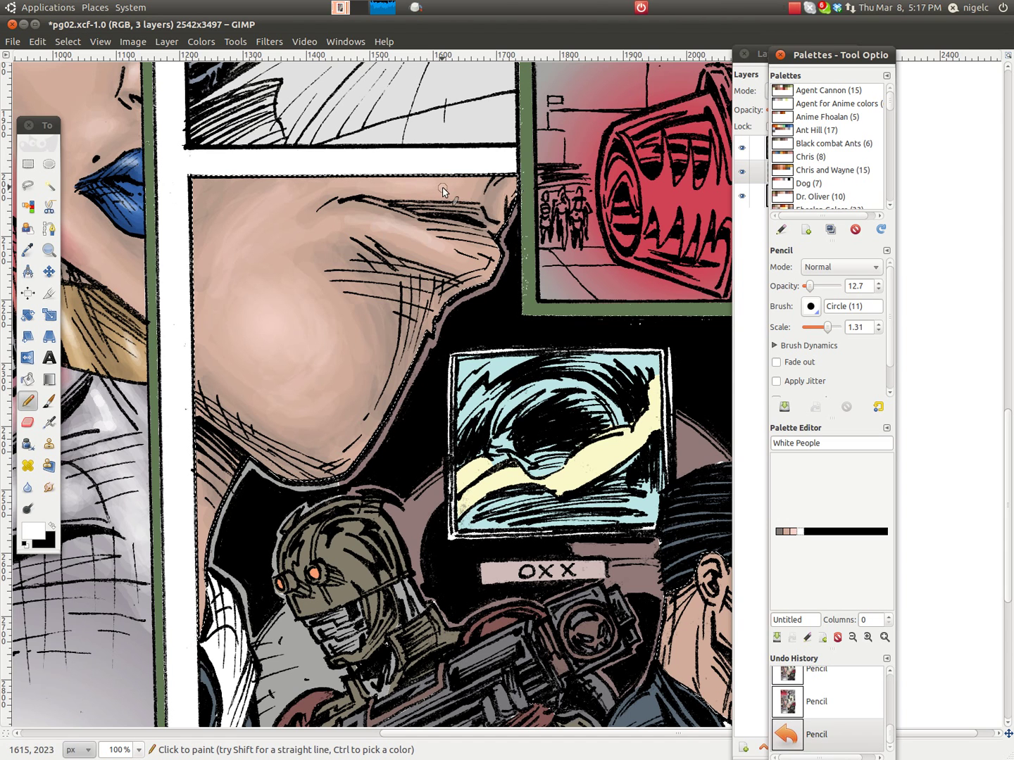
{"action": "left_click_drag", "start_coordinate": [362, 193], "coordinate": [377, 190]}
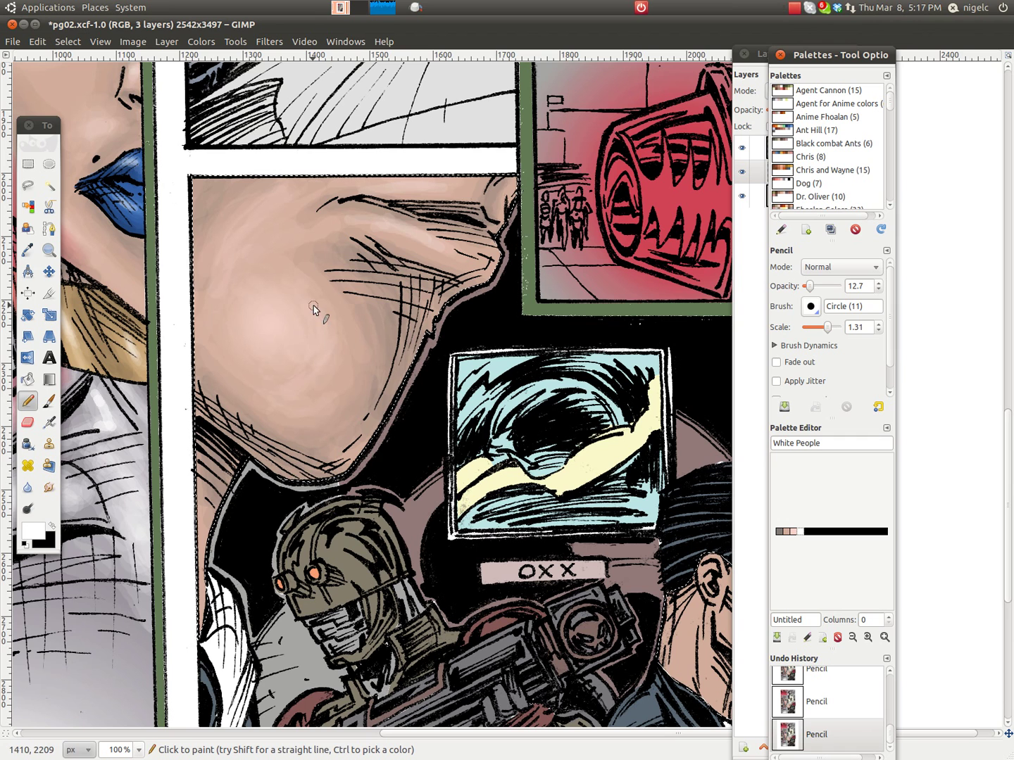
Try shading the jaw beside the panel's left border with the dark Skin03 colour, and undo the strokes
{"action": "left_click", "coordinate": [779, 532]}
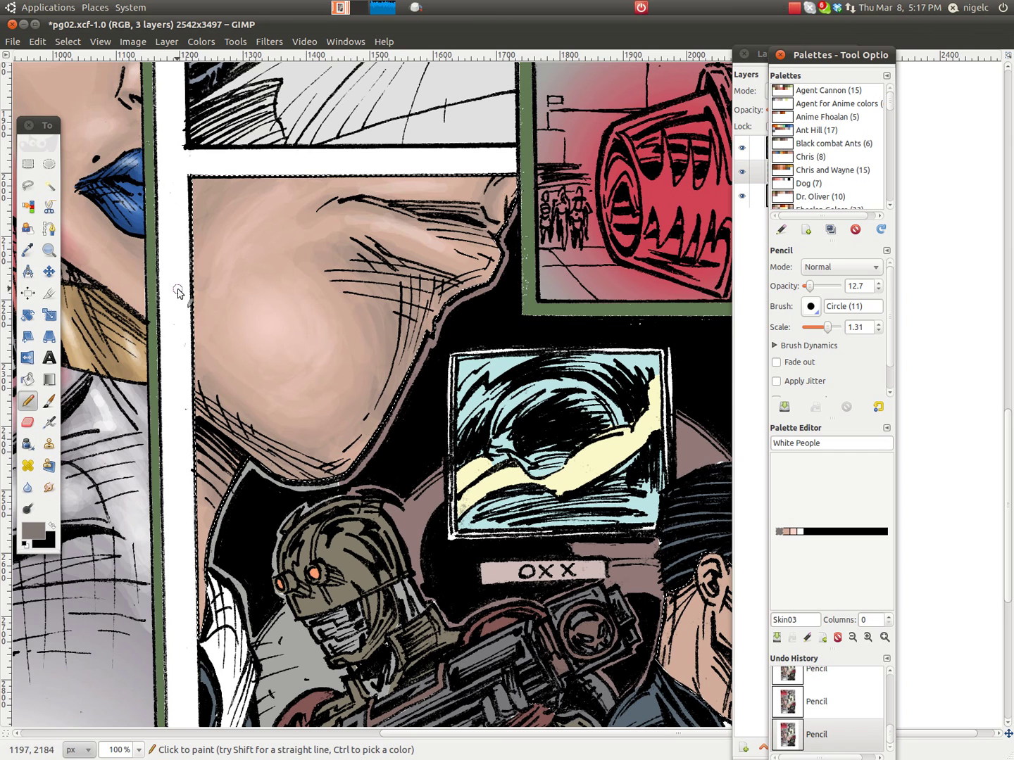
{"action": "mouse_move", "coordinate": [192, 356]}
{"action": "left_mouse_down"}
{"action": "mouse_move", "coordinate": [179, 374]}
{"action": "mouse_move", "coordinate": [202, 289]}
{"action": "left_mouse_up"}
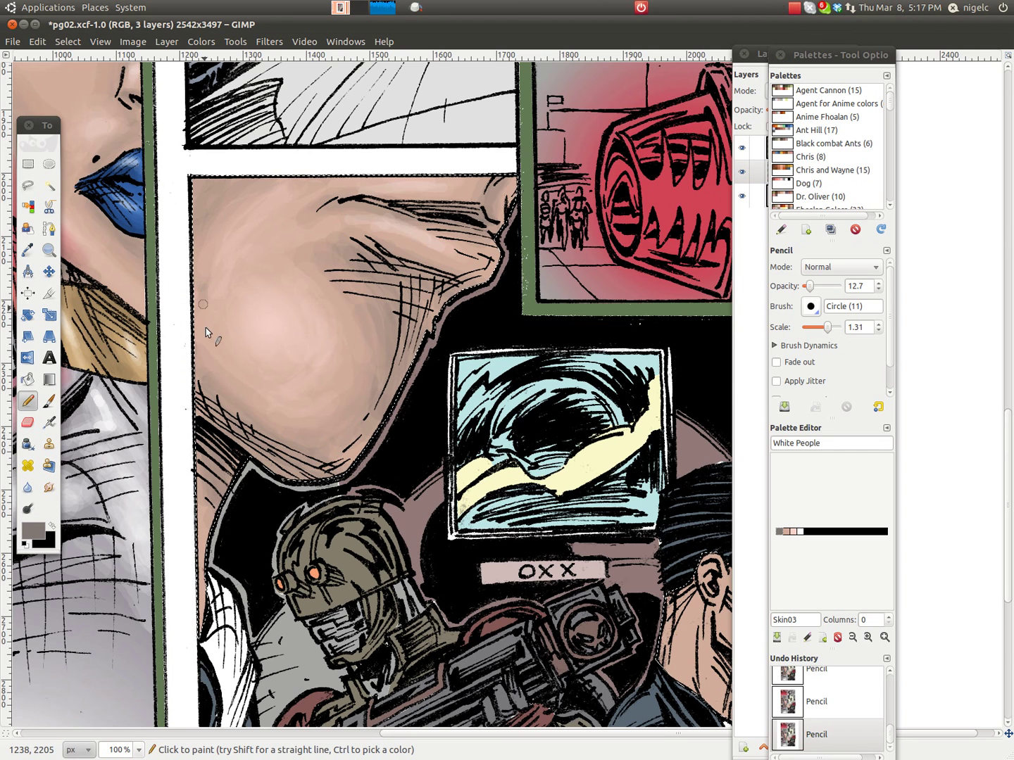
{"action": "left_click_drag", "start_coordinate": [210, 342], "coordinate": [205, 304]}
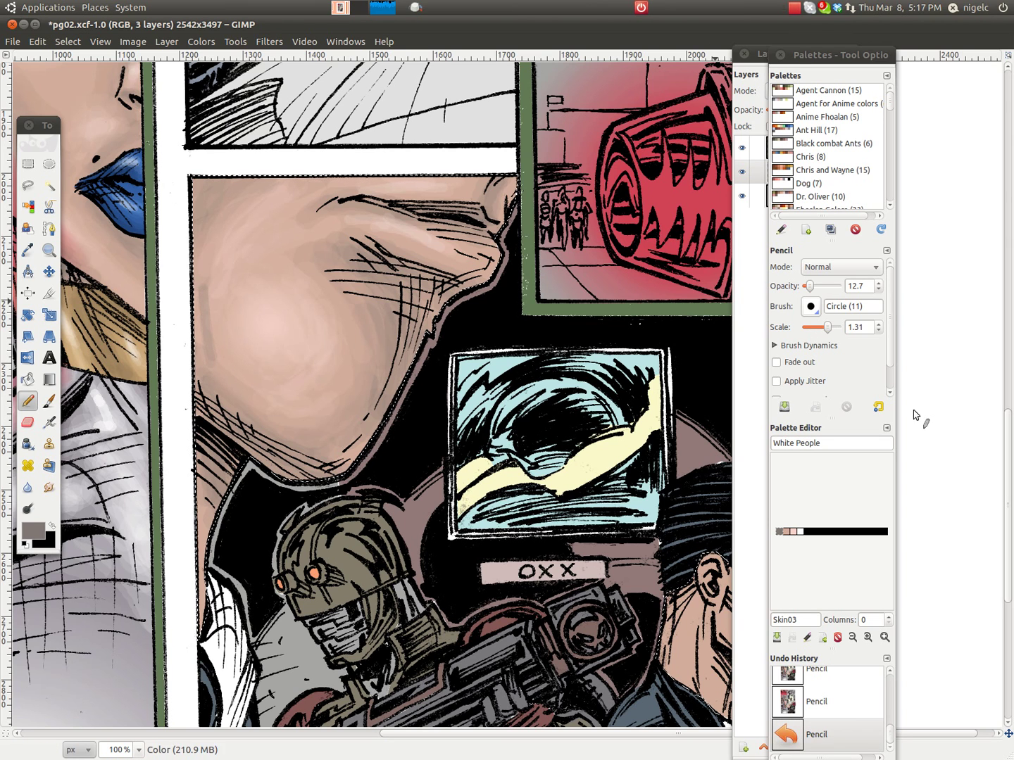
{"action": "key", "text": "ctrl+z"}
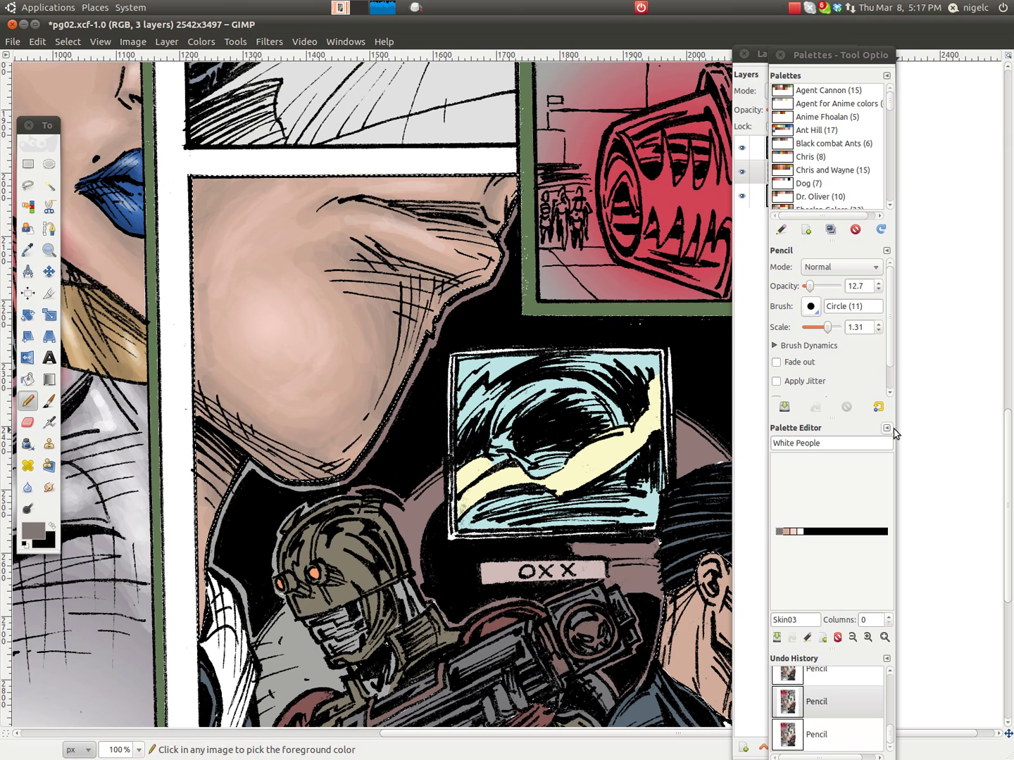
{"action": "key", "text": "ctrl+z"}
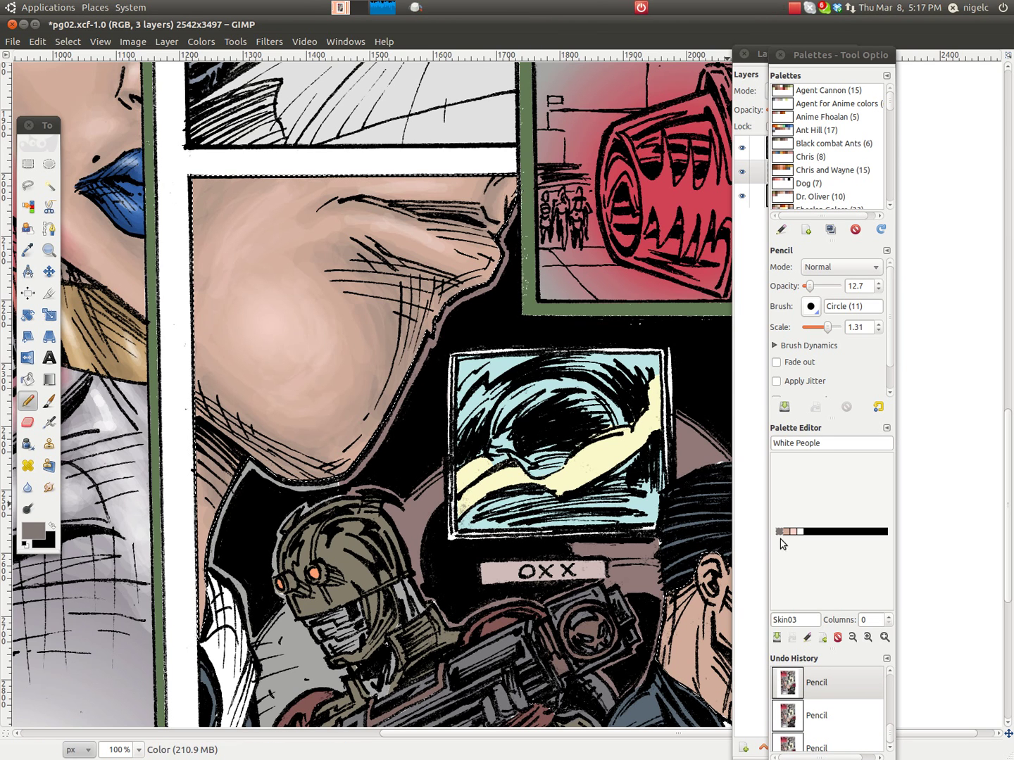
Select the mid skin tone from the palette and pencil it over the ridge beneath the mouth line to soften its highlight
{"action": "left_click", "coordinate": [801, 531]}
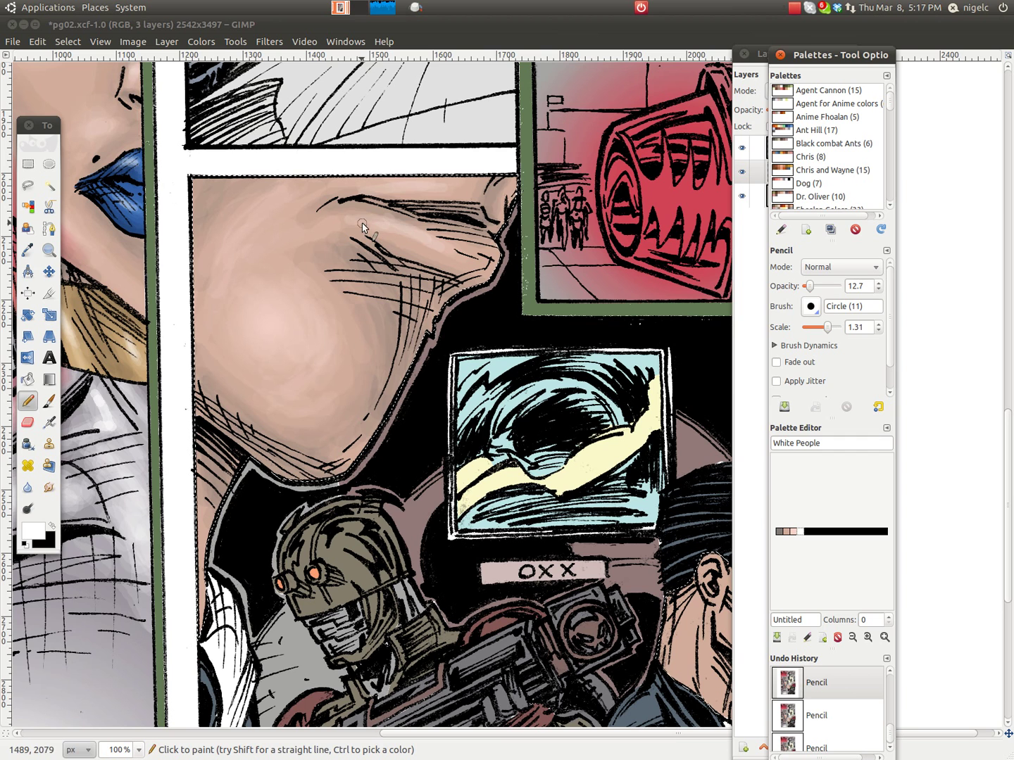
{"action": "left_click", "coordinate": [792, 533]}
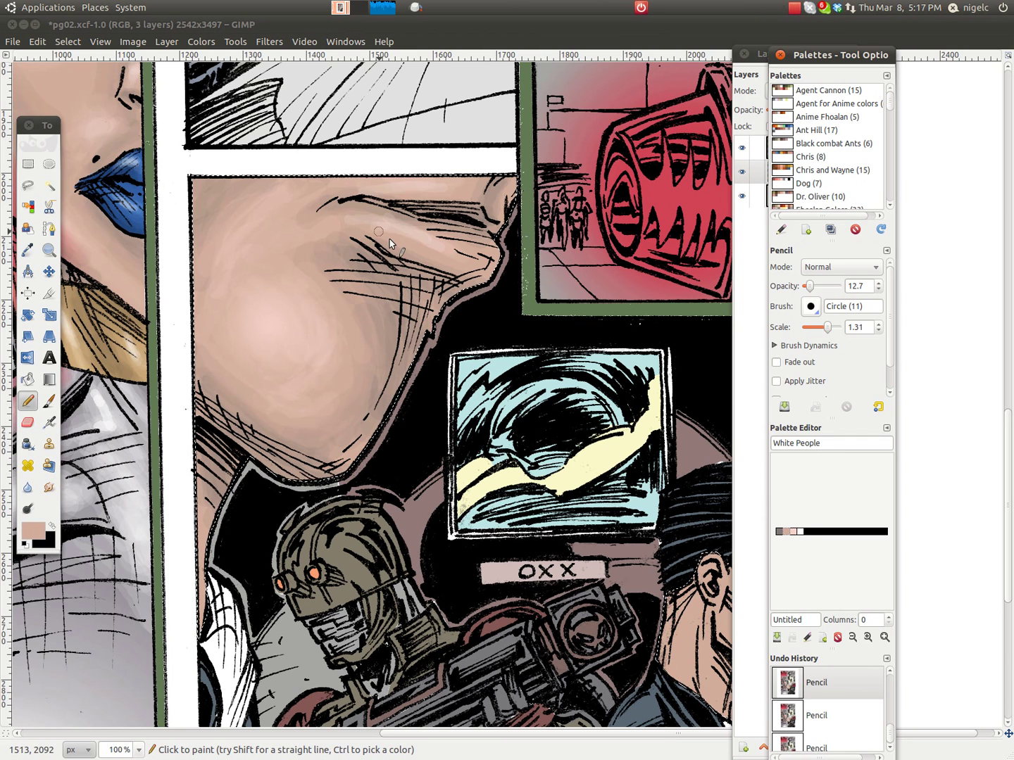
{"action": "mouse_move", "coordinate": [390, 239]}
{"action": "left_mouse_down"}
{"action": "mouse_move", "coordinate": [335, 221]}
{"action": "mouse_move", "coordinate": [388, 237]}
{"action": "left_mouse_up"}
{"action": "mouse_move", "coordinate": [387, 237]}
{"action": "left_mouse_down"}
{"action": "mouse_move", "coordinate": [366, 226]}
{"action": "mouse_move", "coordinate": [396, 241]}
{"action": "mouse_move", "coordinate": [335, 226]}
{"action": "mouse_move", "coordinate": [422, 247]}
{"action": "mouse_move", "coordinate": [387, 236]}
{"action": "mouse_move", "coordinate": [421, 246]}
{"action": "mouse_move", "coordinate": [390, 233]}
{"action": "mouse_move", "coordinate": [407, 243]}
{"action": "left_mouse_up"}
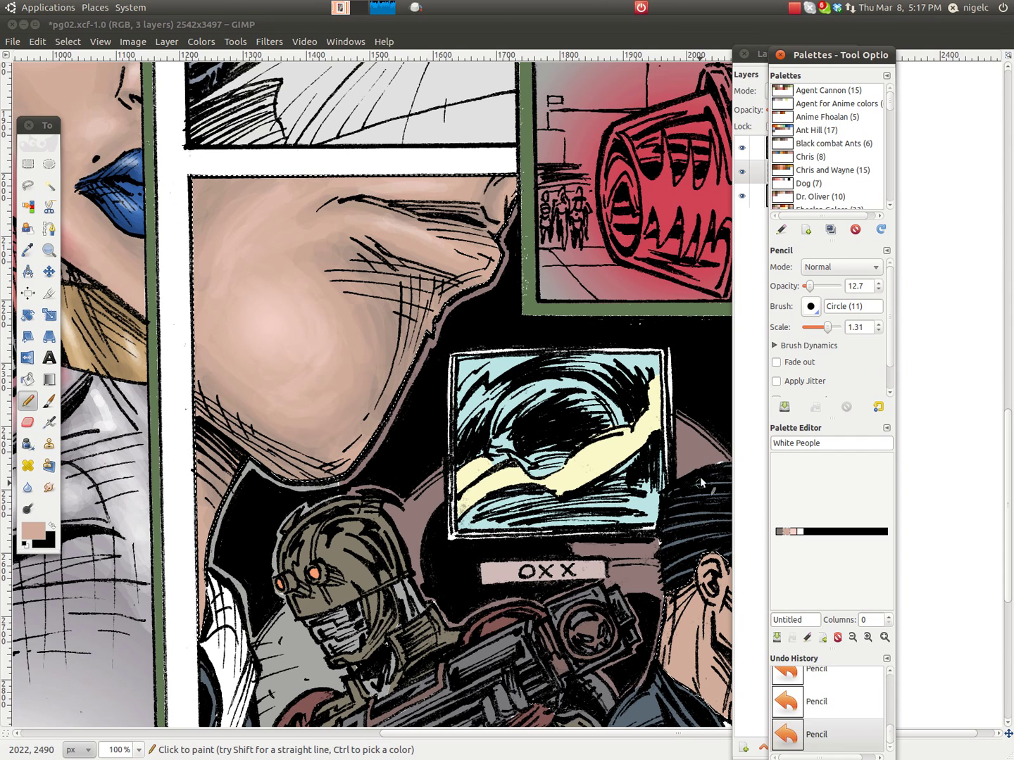
Select the Skin01 colour and pencil pale strokes along the ridge beneath the mouth line
{"action": "left_click", "coordinate": [794, 533]}
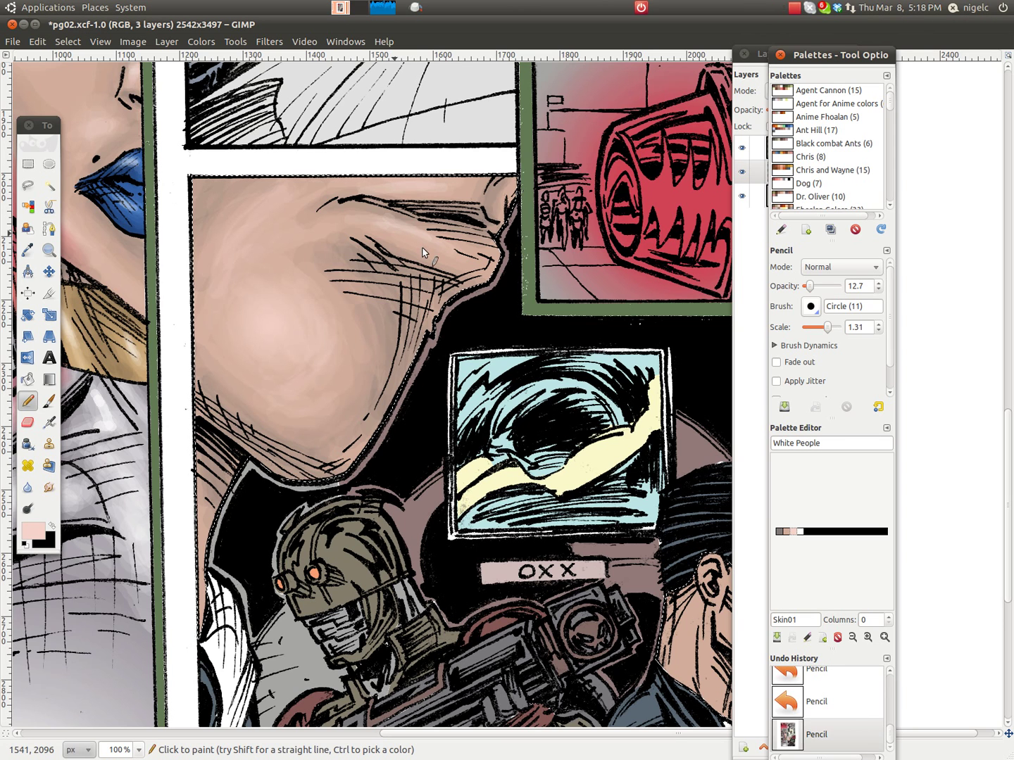
{"action": "left_click_drag", "start_coordinate": [422, 248], "coordinate": [389, 228]}
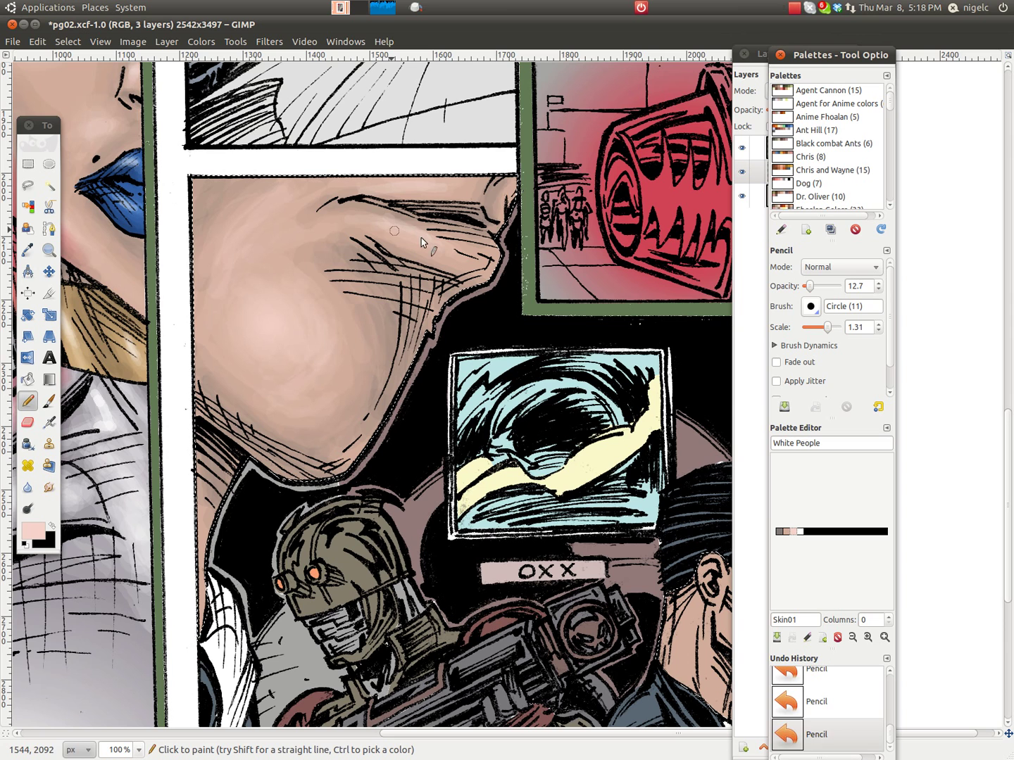
{"action": "mouse_move", "coordinate": [438, 245]}
{"action": "left_mouse_down"}
{"action": "mouse_move", "coordinate": [448, 252]}
{"action": "mouse_move", "coordinate": [410, 235]}
{"action": "mouse_move", "coordinate": [421, 244]}
{"action": "left_mouse_up"}
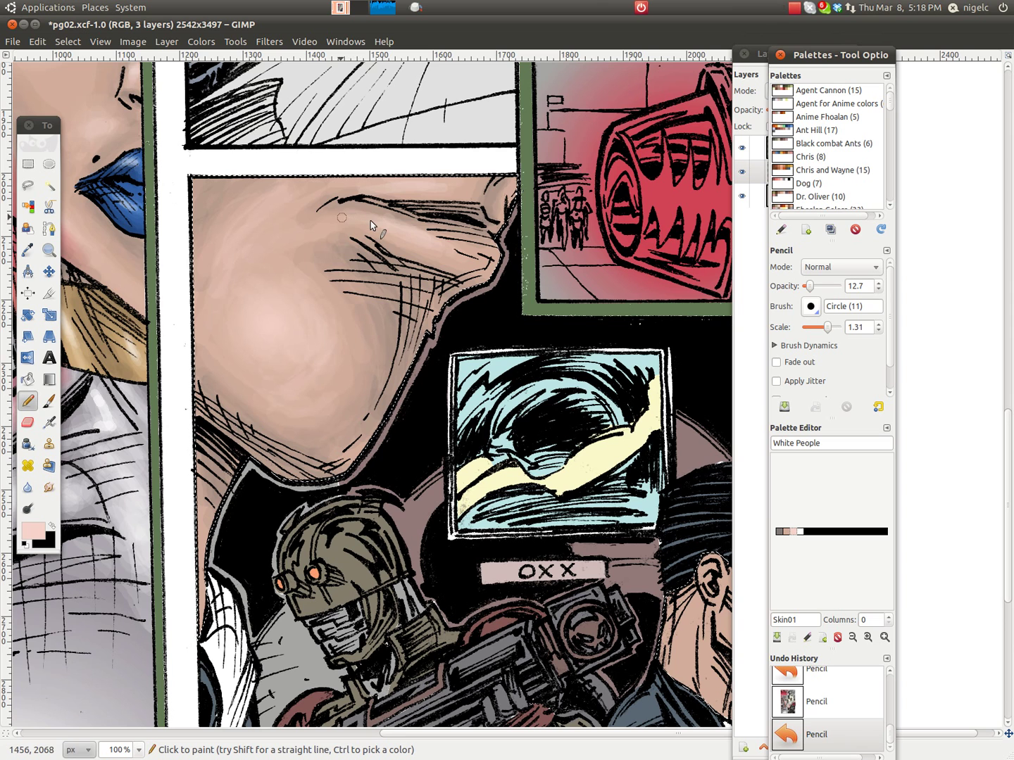
Pencil pale Skin01 strokes along the ridge below the mouth line and over the skin just above it
{"action": "left_click", "coordinate": [371, 224]}
{"action": "mouse_move", "coordinate": [433, 244]}
{"action": "left_mouse_down"}
{"action": "mouse_move", "coordinate": [494, 270]}
{"action": "mouse_move", "coordinate": [482, 253]}
{"action": "mouse_move", "coordinate": [451, 249]}
{"action": "mouse_move", "coordinate": [487, 256]}
{"action": "mouse_move", "coordinate": [469, 261]}
{"action": "mouse_move", "coordinate": [442, 250]}
{"action": "mouse_move", "coordinate": [473, 261]}
{"action": "mouse_move", "coordinate": [411, 245]}
{"action": "mouse_move", "coordinate": [454, 267]}
{"action": "left_mouse_up"}
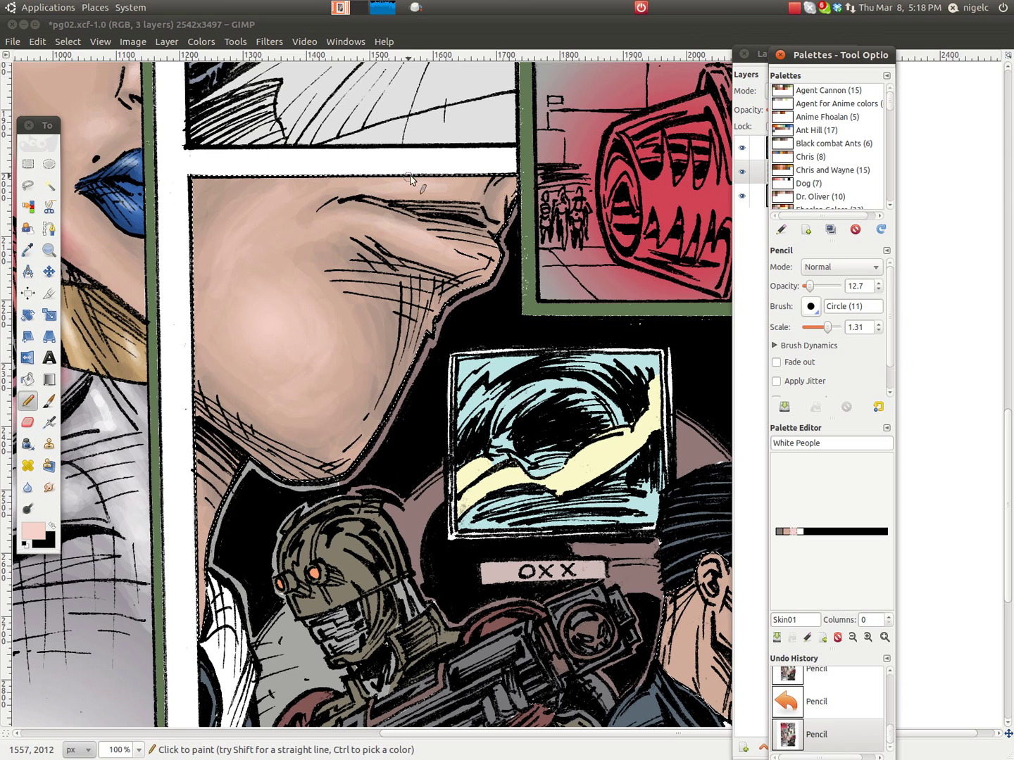
{"action": "left_click_drag", "start_coordinate": [424, 190], "coordinate": [465, 191]}
{"action": "mouse_move", "coordinate": [372, 206]}
{"action": "left_mouse_down"}
{"action": "mouse_move", "coordinate": [335, 188]}
{"action": "mouse_move", "coordinate": [400, 183]}
{"action": "mouse_move", "coordinate": [325, 195]}
{"action": "mouse_move", "coordinate": [443, 187]}
{"action": "mouse_move", "coordinate": [314, 194]}
{"action": "mouse_move", "coordinate": [461, 189]}
{"action": "mouse_move", "coordinate": [400, 185]}
{"action": "mouse_move", "coordinate": [451, 193]}
{"action": "left_mouse_up"}
Select white from the palette and pencil a fine highlight above the mouth line and on the upper lip
{"action": "left_click", "coordinate": [802, 533]}
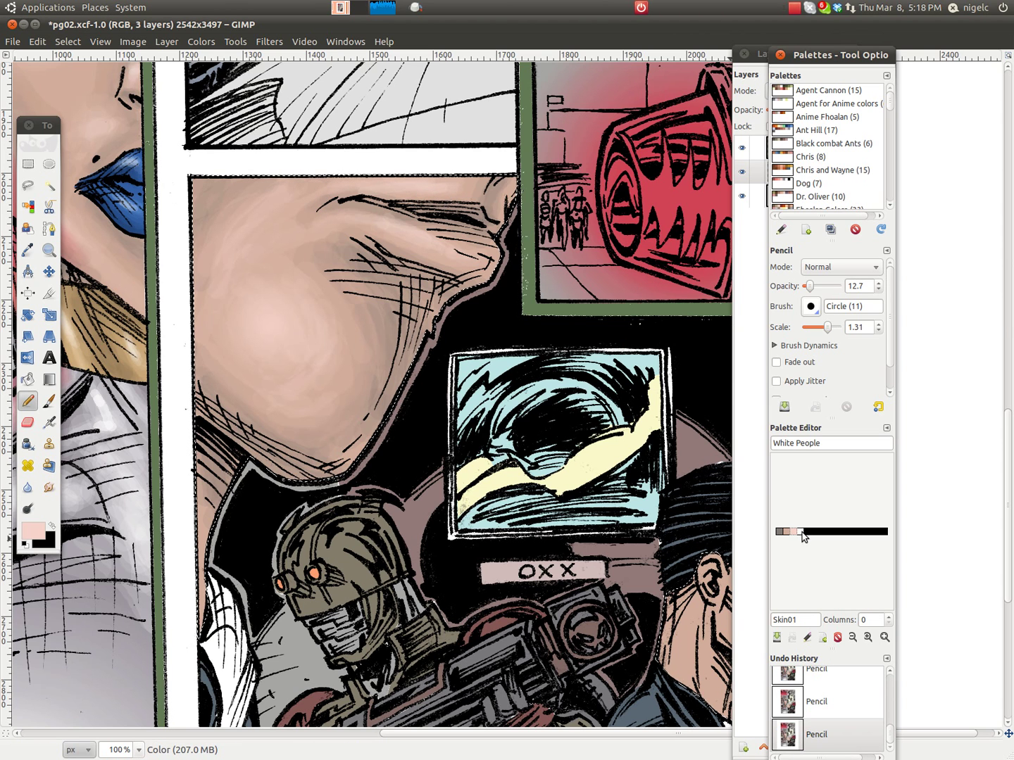
{"action": "mouse_move", "coordinate": [403, 187]}
{"action": "left_mouse_down"}
{"action": "mouse_move", "coordinate": [349, 188]}
{"action": "mouse_move", "coordinate": [375, 196]}
{"action": "mouse_move", "coordinate": [341, 200]}
{"action": "mouse_move", "coordinate": [335, 189]}
{"action": "mouse_move", "coordinate": [294, 211]}
{"action": "left_mouse_up"}
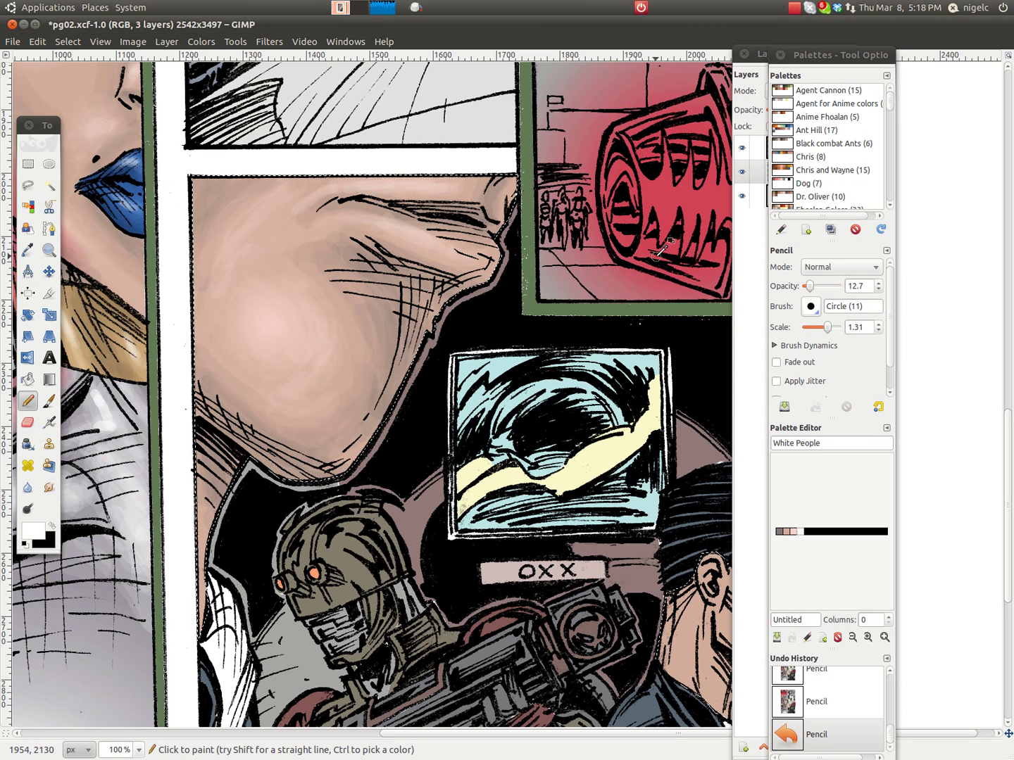
{"action": "key", "text": "ctrl+z"}
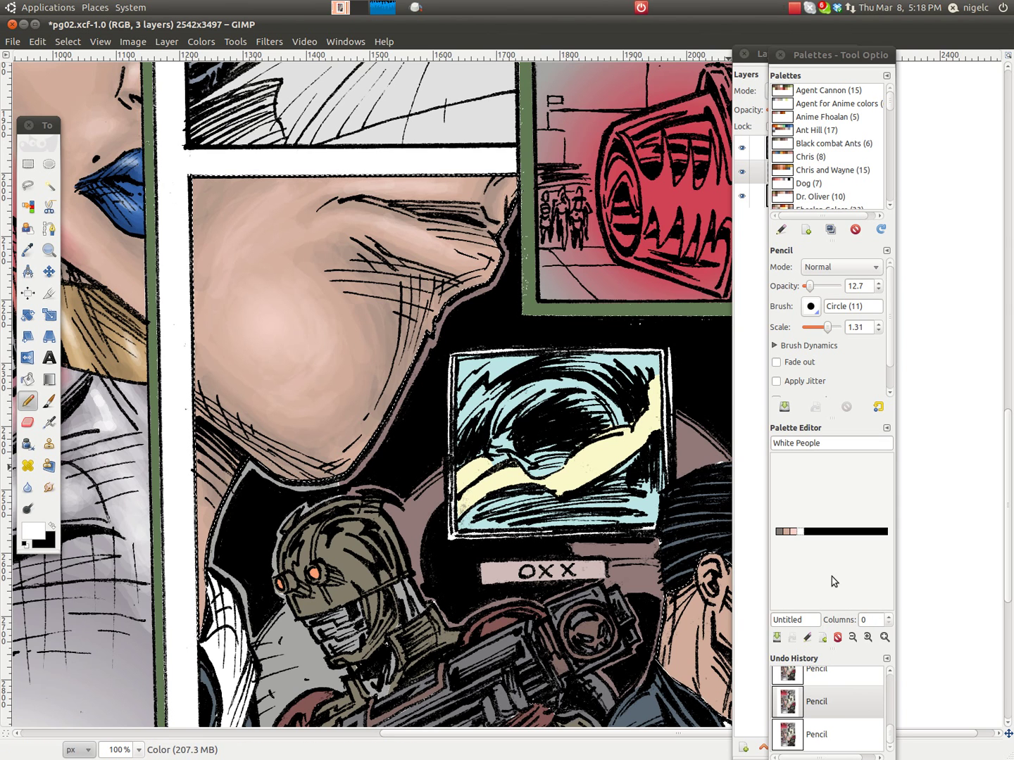
{"action": "left_click", "coordinate": [799, 534]}
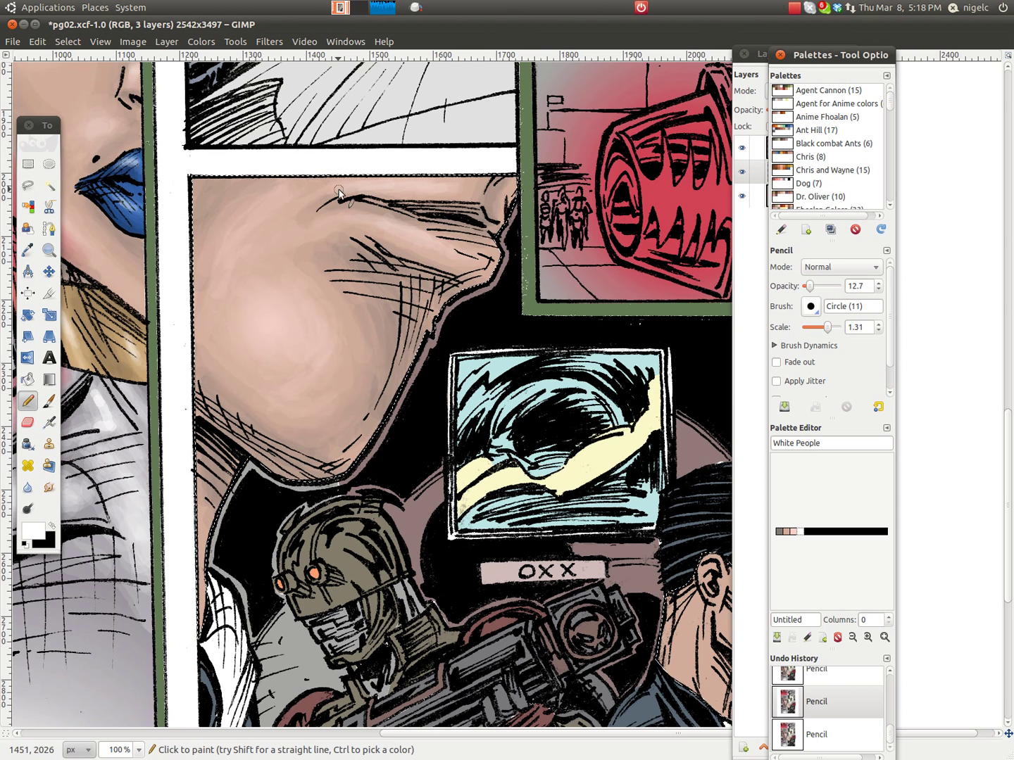
{"action": "mouse_move", "coordinate": [296, 203]}
{"action": "left_mouse_down"}
{"action": "mouse_move", "coordinate": [487, 198]}
{"action": "mouse_move", "coordinate": [505, 182]}
{"action": "left_mouse_up"}
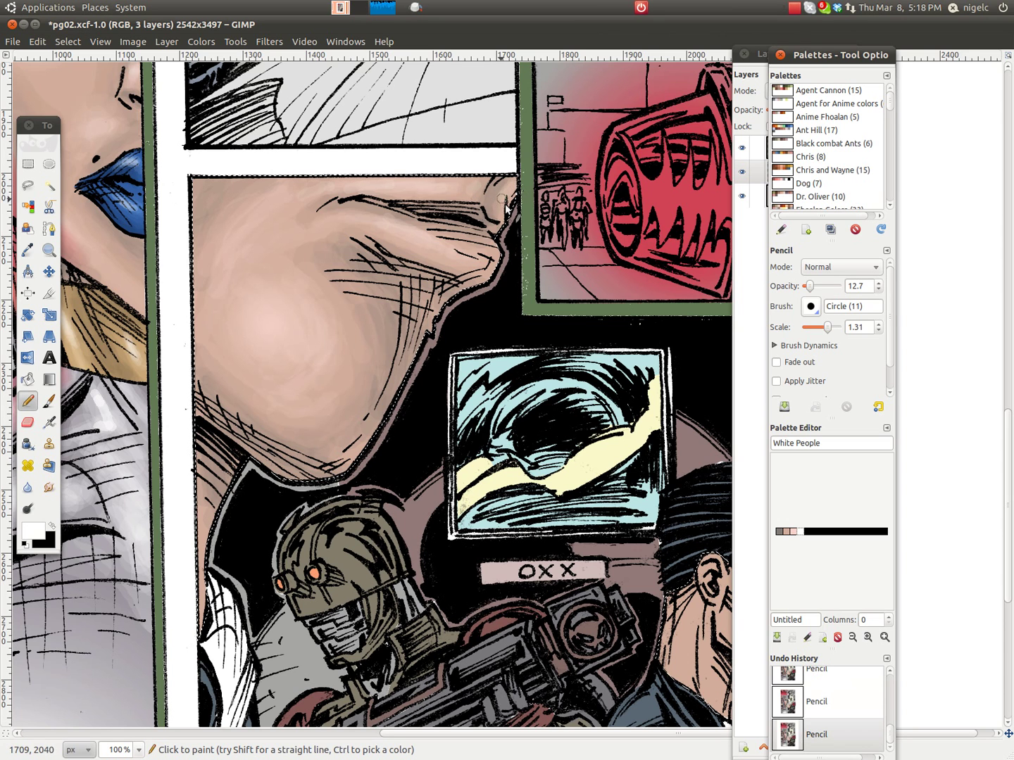
{"action": "left_click", "coordinate": [505, 194]}
{"action": "left_click", "coordinate": [503, 211]}
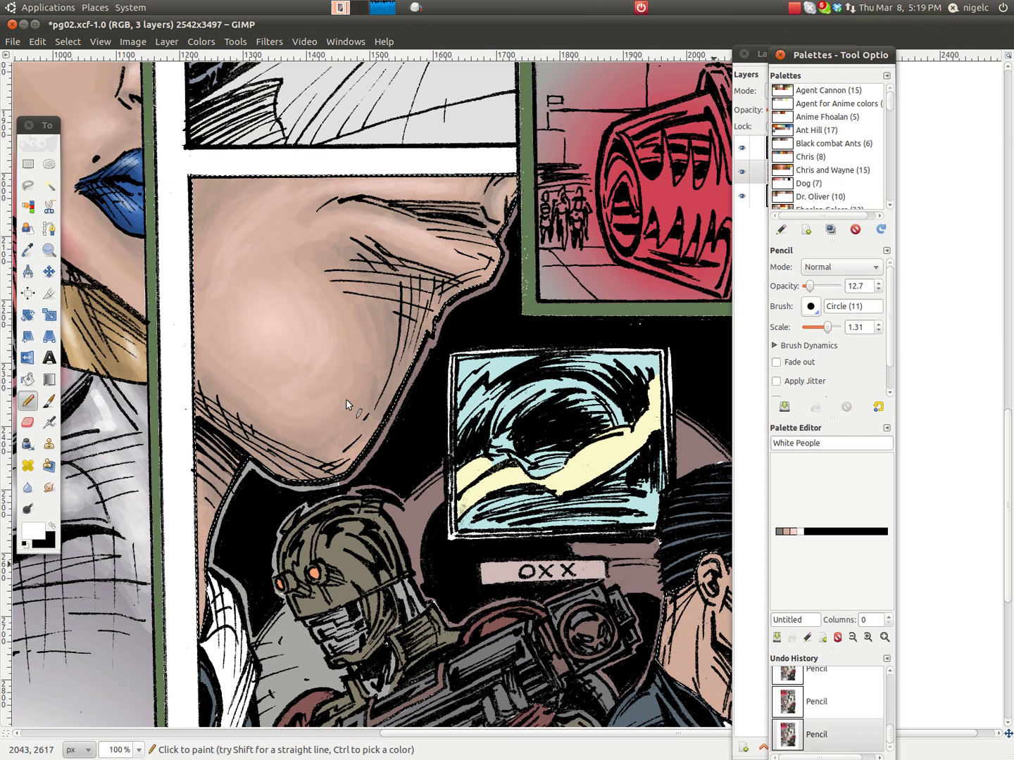
Select the Skin03 colour, set the Pencil's scale to 1.91, and shade the hatching along the jaw's front edge
{"action": "left_click", "coordinate": [779, 532]}
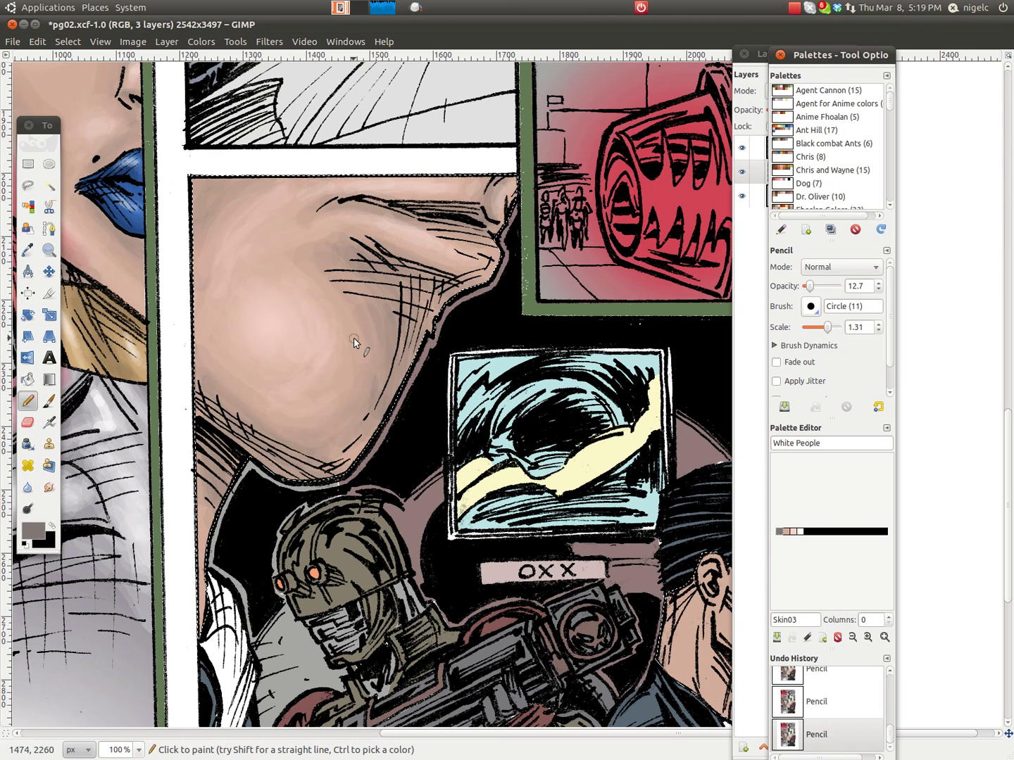
{"action": "key", "text": "bracketleft"}
{"action": "key", "text": "bracketright"}
{"action": "key", "text": "bracketright"}
{"action": "key", "text": "bracketright"}
{"action": "key", "text": "bracketright"}
{"action": "key", "text": "bracketright"}
{"action": "key", "text": "bracketright"}
{"action": "key", "text": "bracketright"}
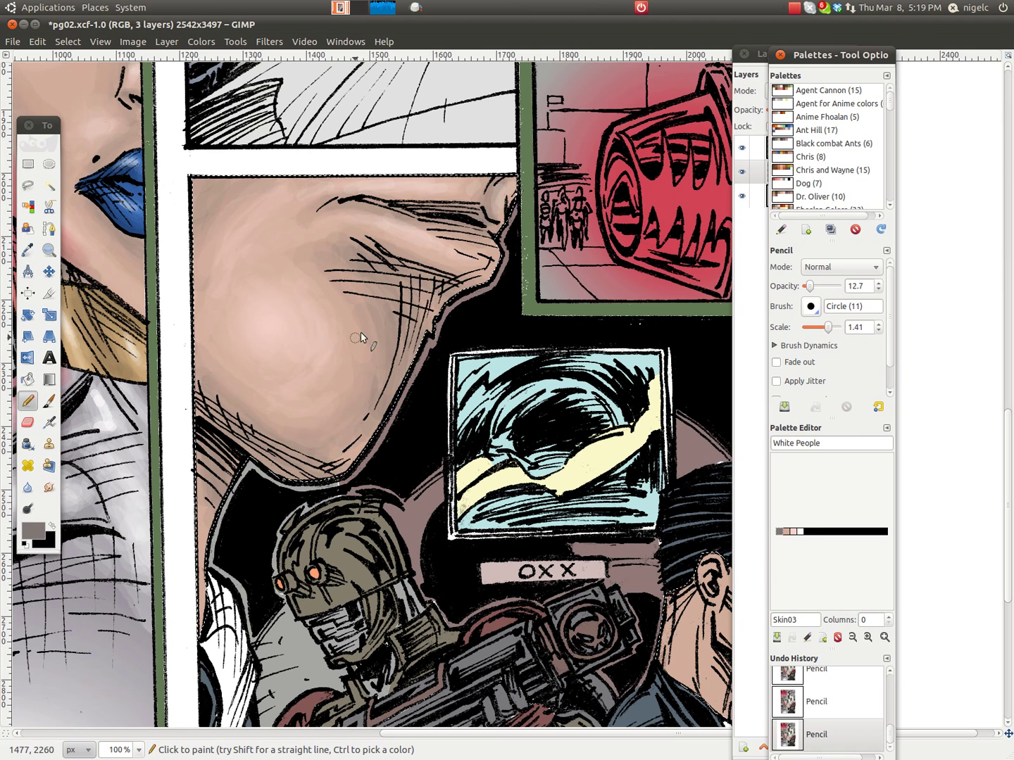
{"action": "left_click_drag", "start_coordinate": [414, 300], "coordinate": [414, 314]}
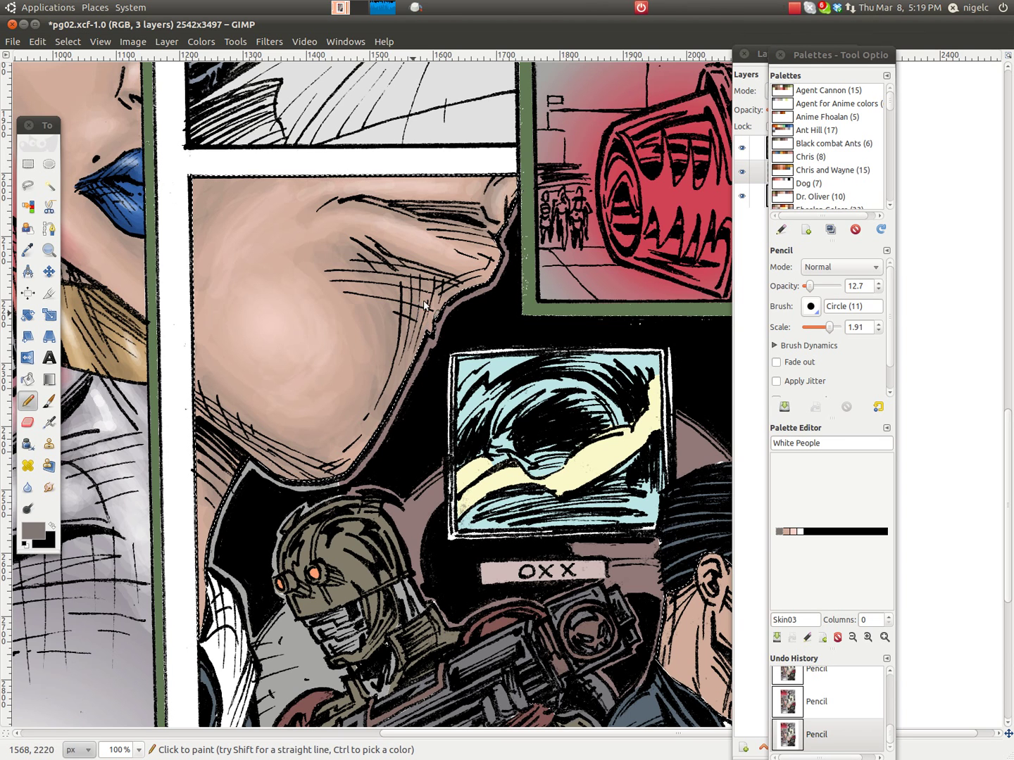
{"action": "key", "text": "ctrl+z"}
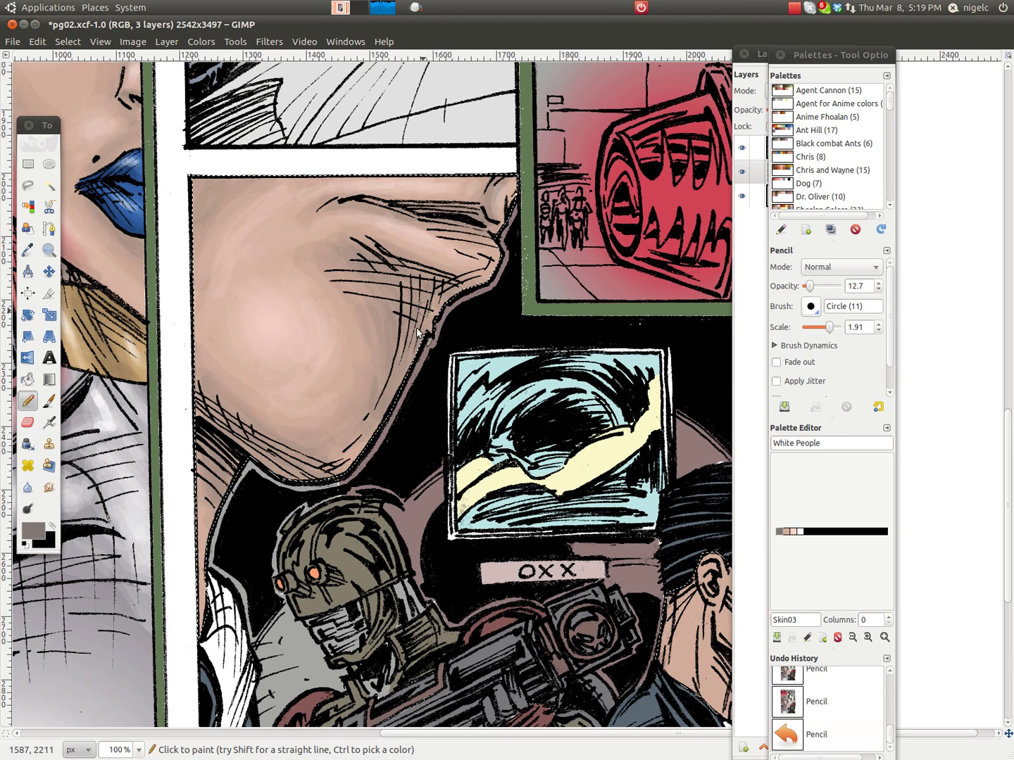
{"action": "key", "text": "ctrl+z"}
{"action": "key", "text": "ctrl+z"}
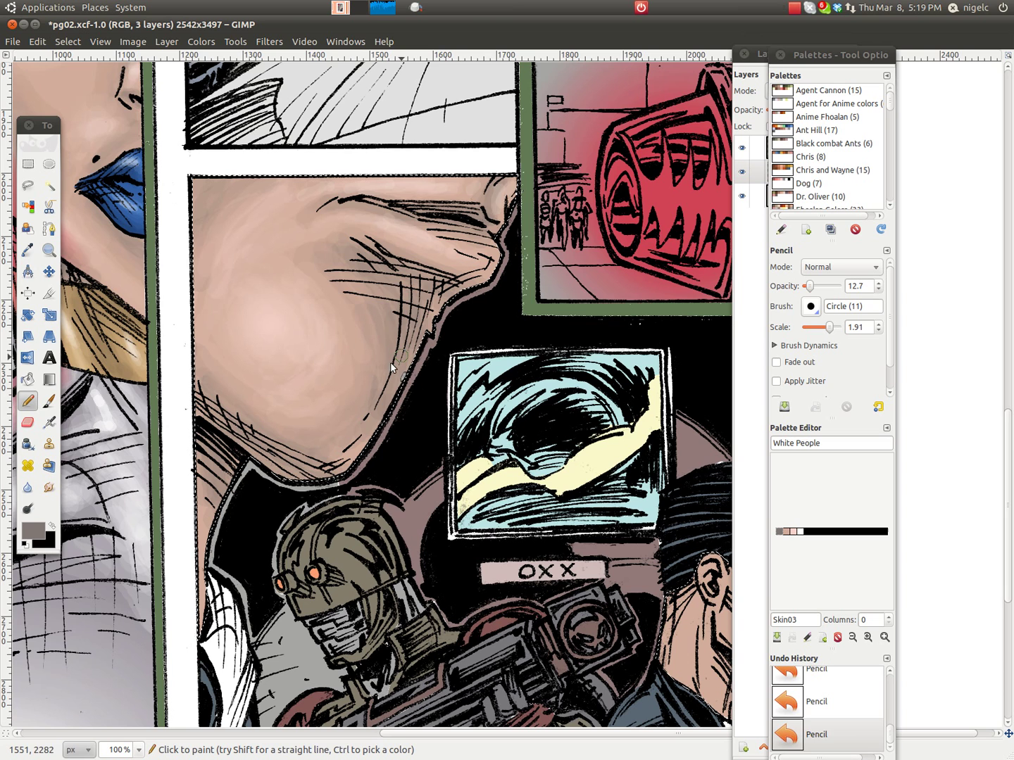
Extend the dark Skin03 shading down the jaw's hatched front edge and along the underside of the chin
{"action": "left_click_drag", "start_coordinate": [401, 356], "coordinate": [392, 286]}
{"action": "key", "text": "ctrl+z"}
{"action": "key", "text": "ctrl+z"}
{"action": "left_click_drag", "start_coordinate": [423, 287], "coordinate": [417, 282]}
{"action": "key", "text": "ctrl+z"}
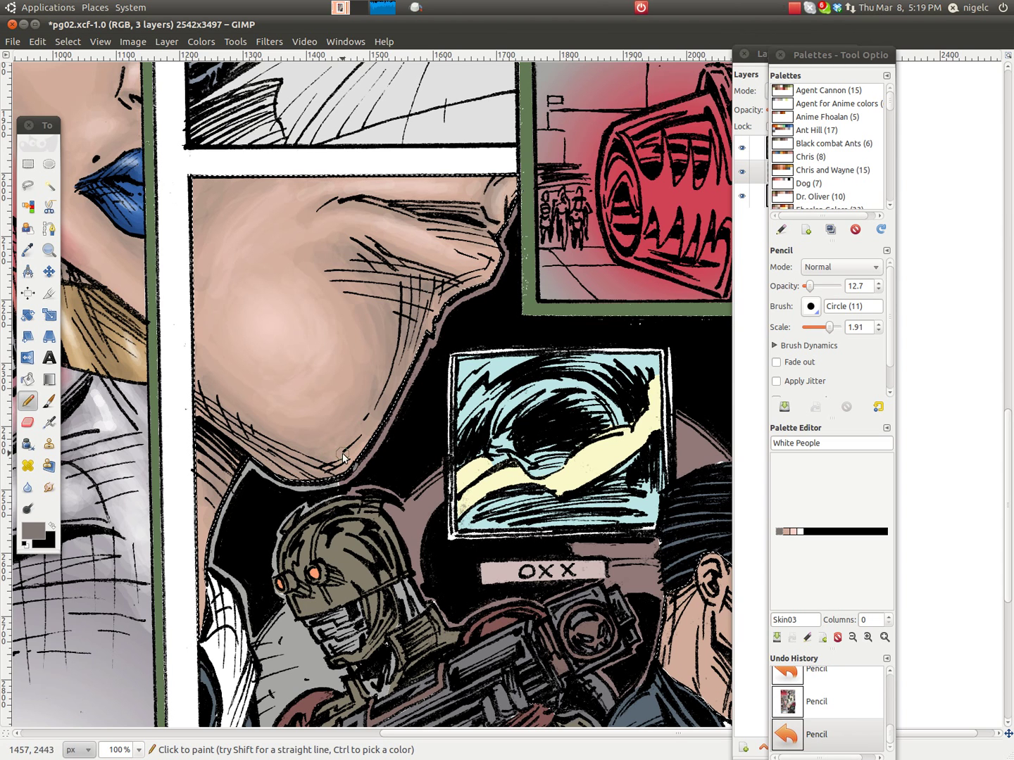
{"action": "key", "text": "ctrl+z"}
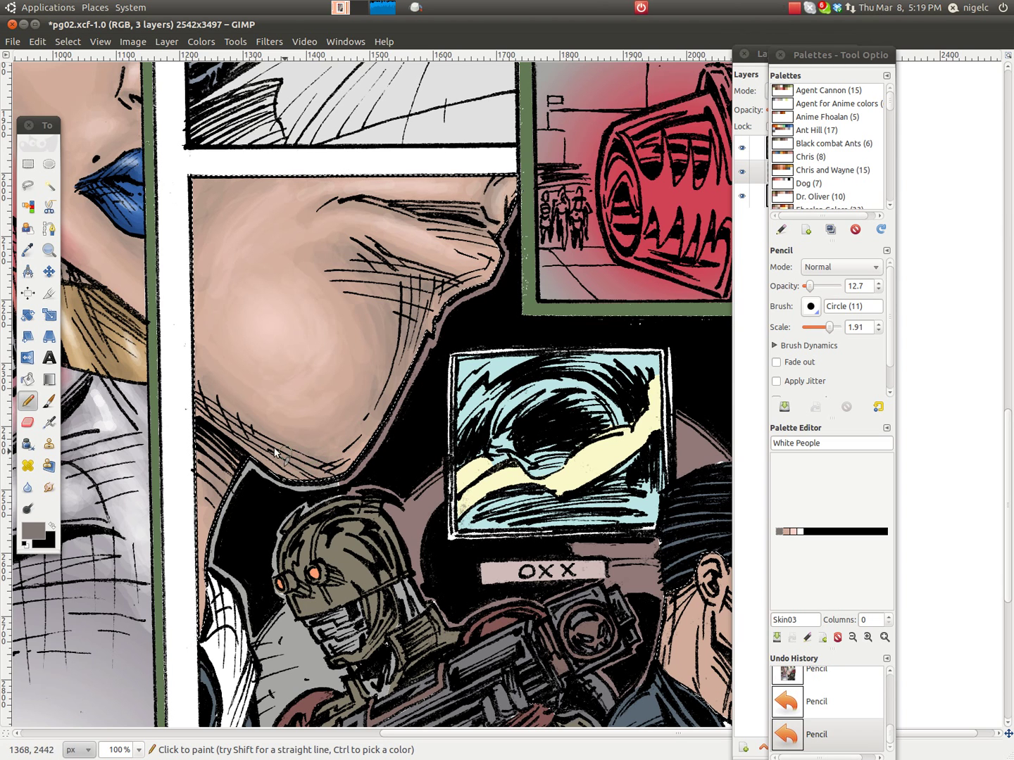
{"action": "key", "text": "ctrl+z"}
Pencil Skin03 shadows over the neck beneath the jaw and darken the crease at the upper lip
{"action": "mouse_move", "coordinate": [211, 407]}
{"action": "left_mouse_down"}
{"action": "mouse_move", "coordinate": [196, 399]}
{"action": "mouse_move", "coordinate": [246, 451]}
{"action": "mouse_move", "coordinate": [236, 460]}
{"action": "left_mouse_up"}
{"action": "key", "text": "ctrl+z"}
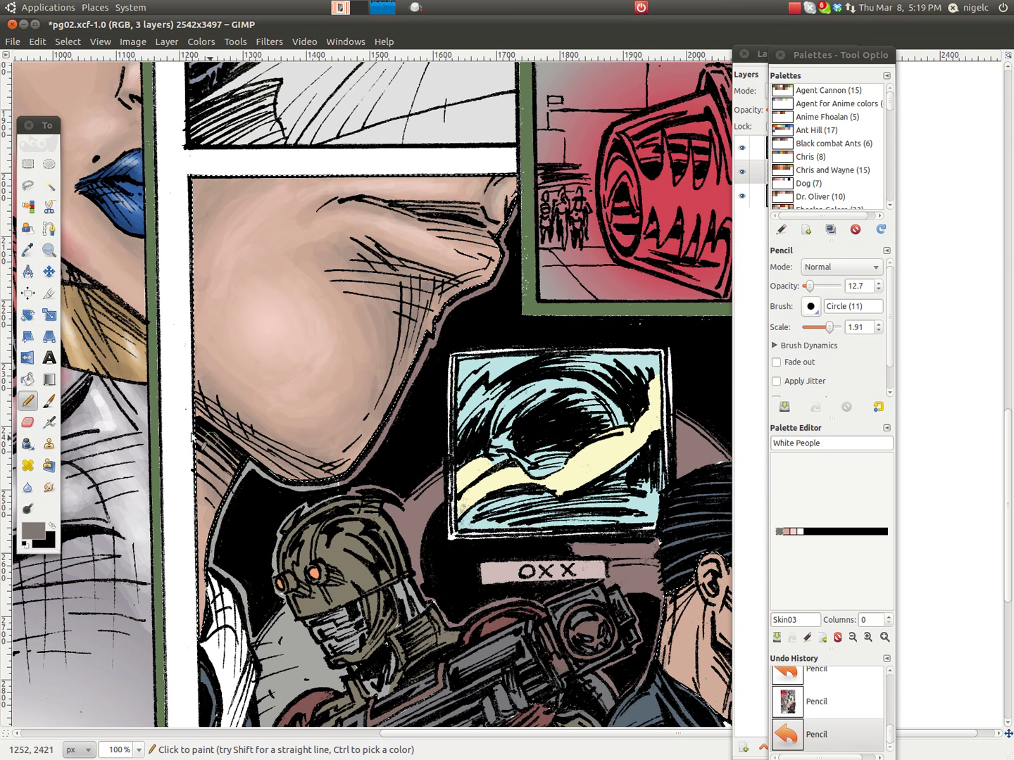
{"action": "key", "text": "ctrl+y"}
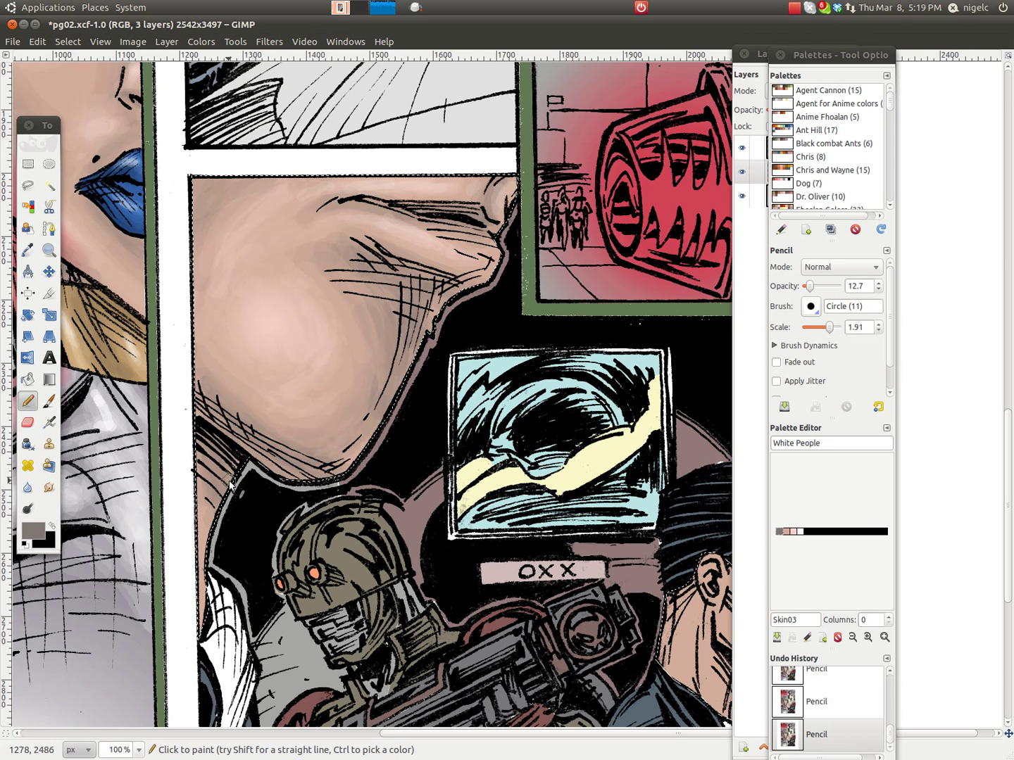
{"action": "key", "text": "ctrl+z"}
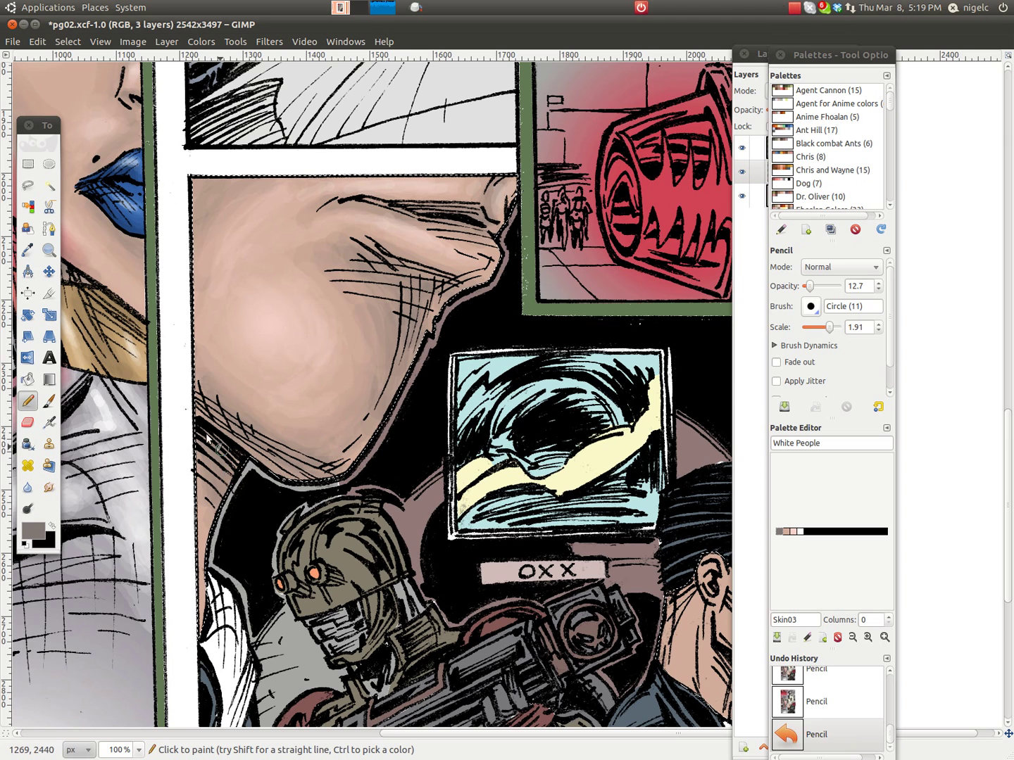
{"action": "key", "text": "ctrl+z"}
{"action": "mouse_move", "coordinate": [185, 437]}
{"action": "left_mouse_down"}
{"action": "mouse_move", "coordinate": [236, 456]}
{"action": "mouse_move", "coordinate": [226, 476]}
{"action": "mouse_move", "coordinate": [235, 486]}
{"action": "left_mouse_up"}
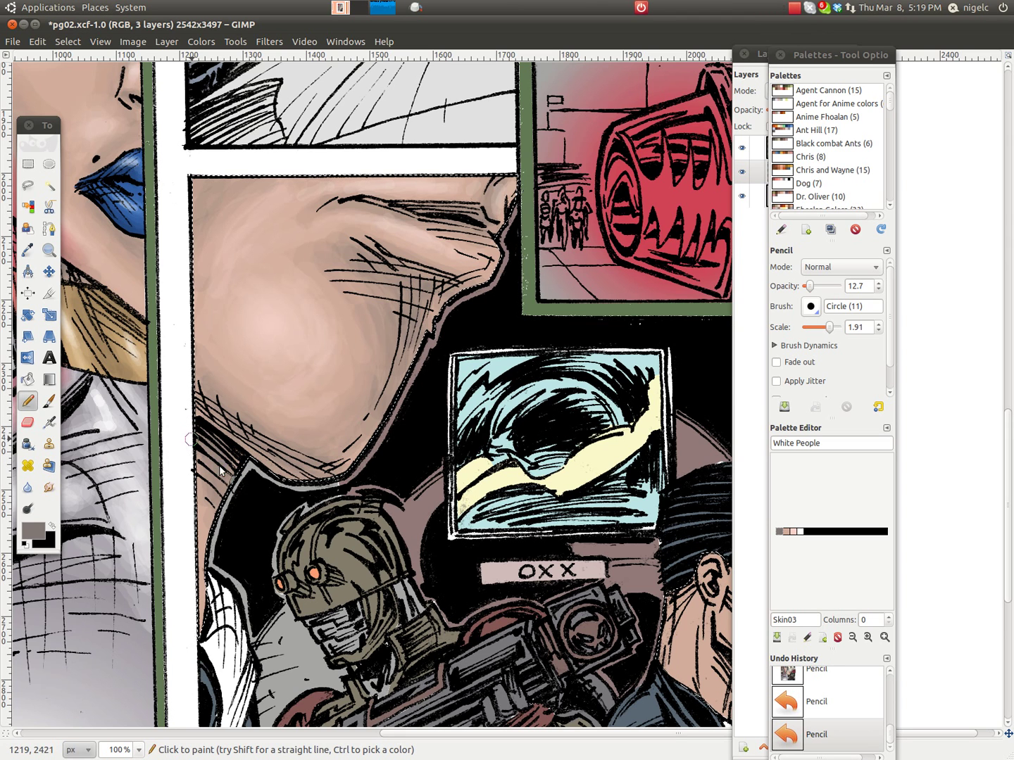
{"action": "key", "text": "ctrl+y"}
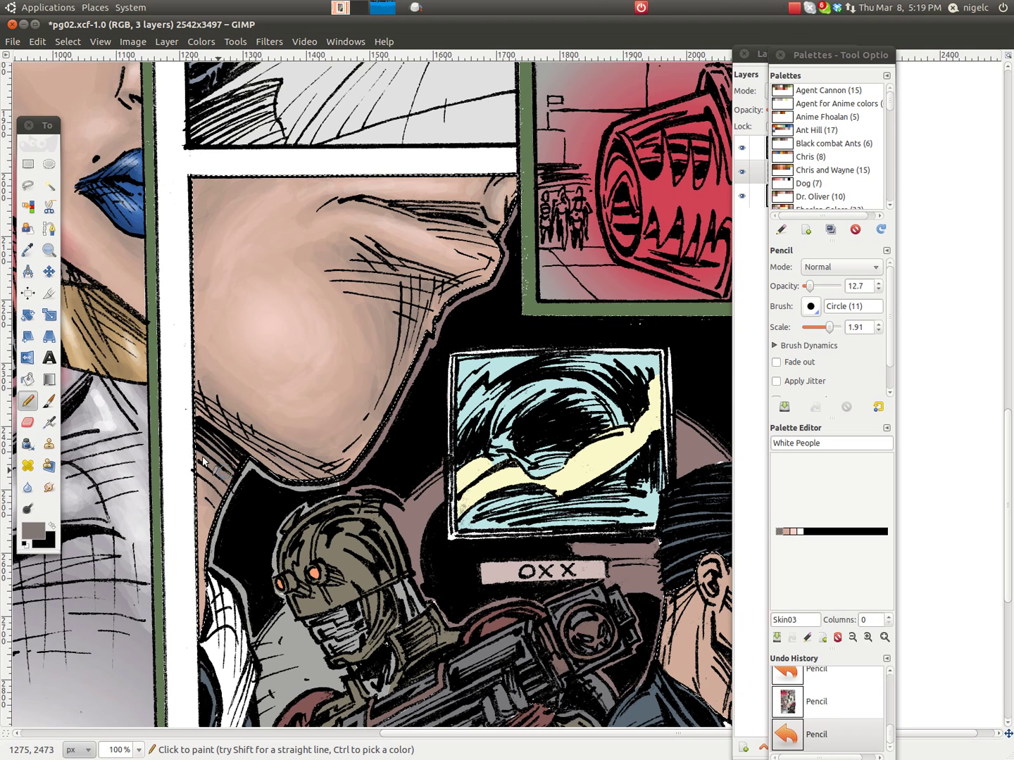
{"action": "key", "text": "ctrl+y"}
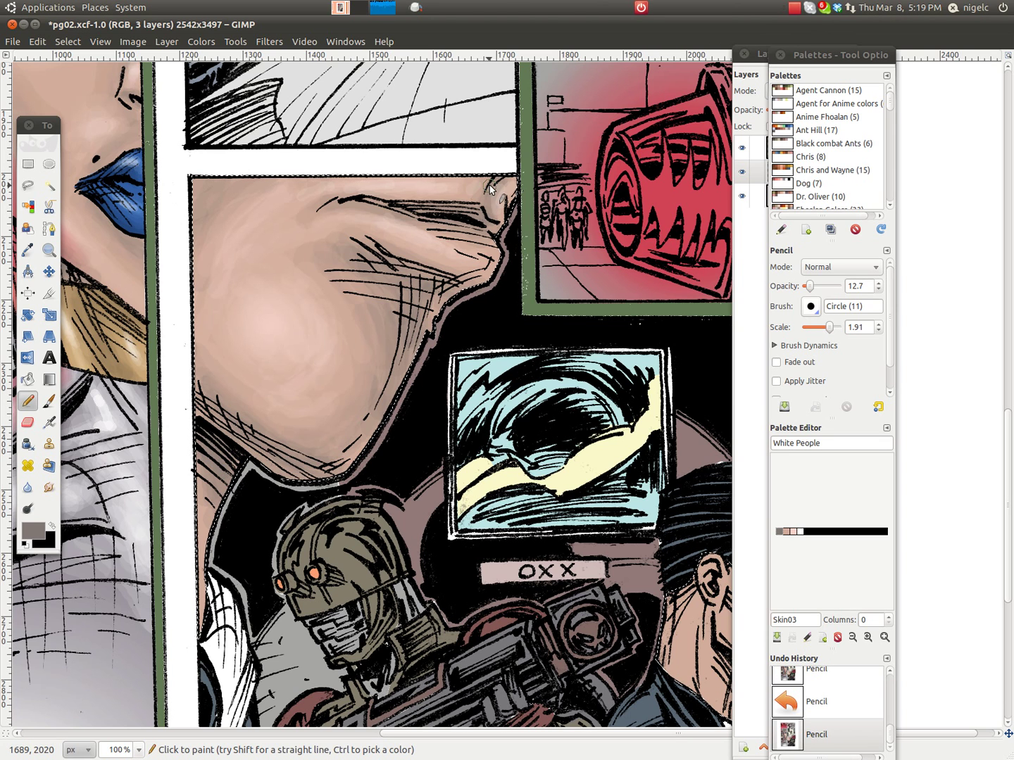
{"action": "left_click_drag", "start_coordinate": [492, 186], "coordinate": [482, 210]}
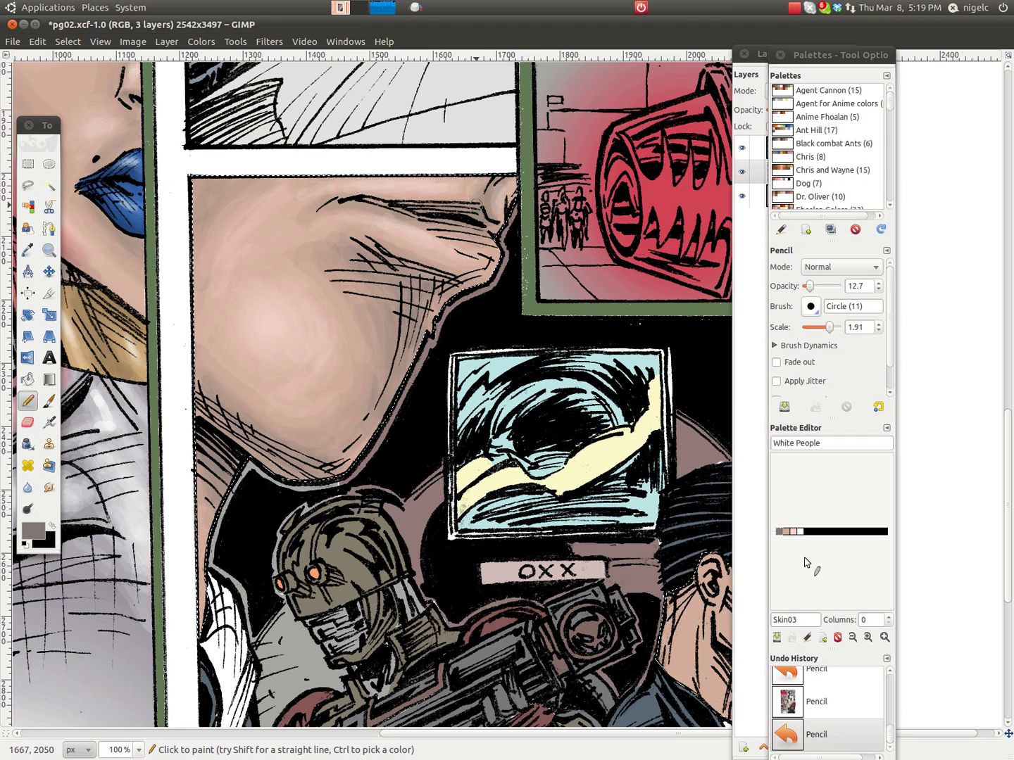
{"action": "key", "text": "ctrl+y"}
Select white from the palette, try pencilling a highlight in the jaw's brightest area, and undo the stroke
{"action": "left_click", "coordinate": [800, 532]}
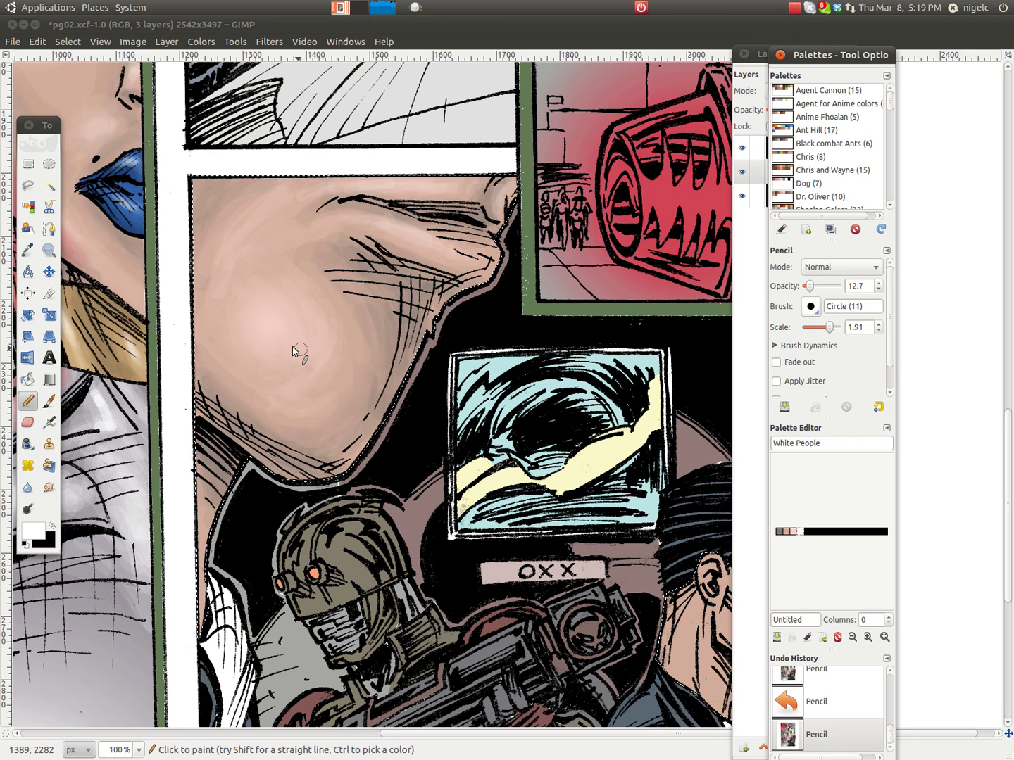
{"action": "left_click_drag", "start_coordinate": [270, 324], "coordinate": [280, 317]}
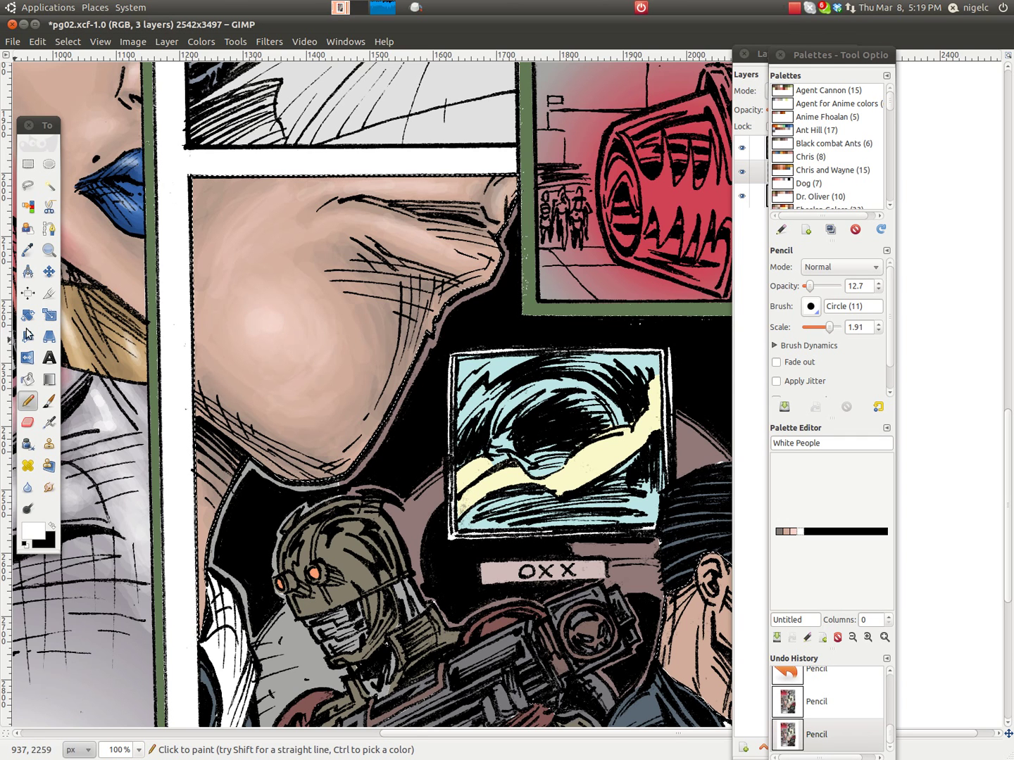
{"action": "key", "text": "ctrl+z"}
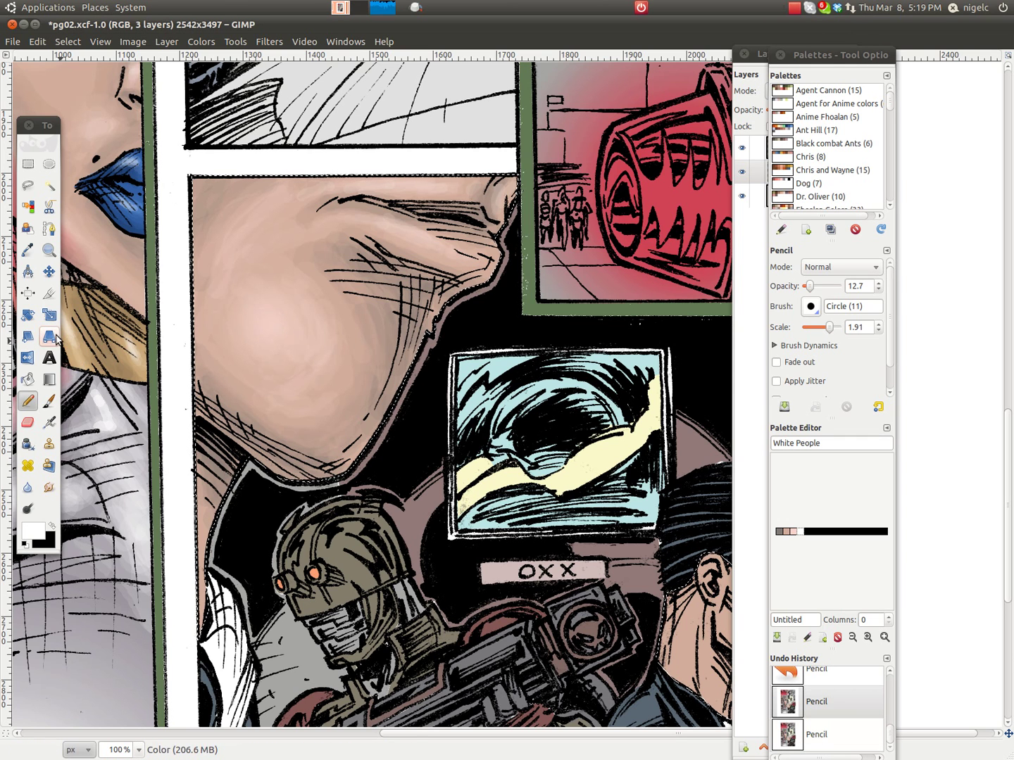
Switch to the Blend tool, try a small white radial gradient at 100 opacity on the jaw's highlight, and undo it
{"action": "left_click", "coordinate": [49, 379]}
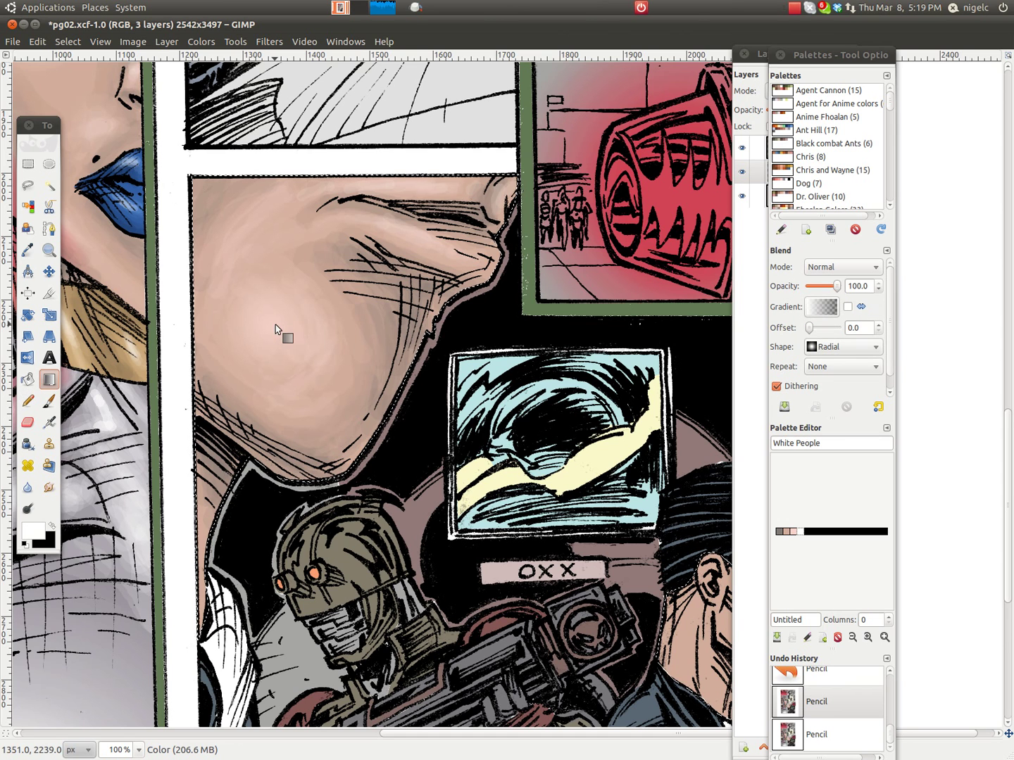
{"action": "left_click_drag", "start_coordinate": [275, 322], "coordinate": [250, 336]}
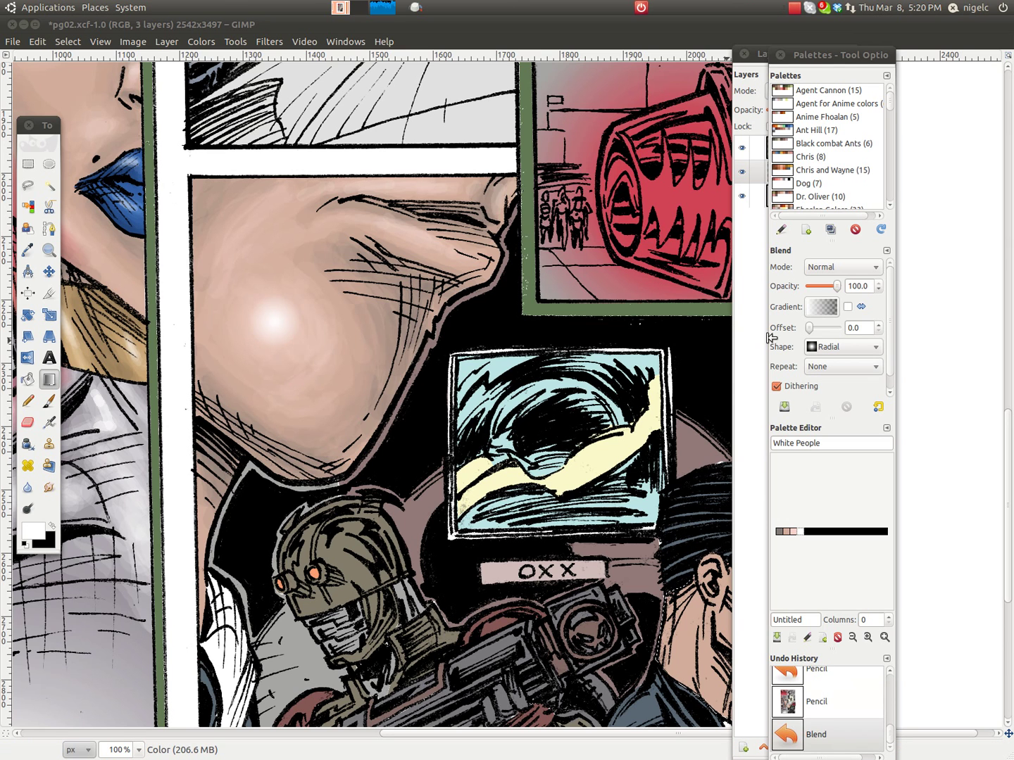
{"action": "key", "text": "ctrl+z"}
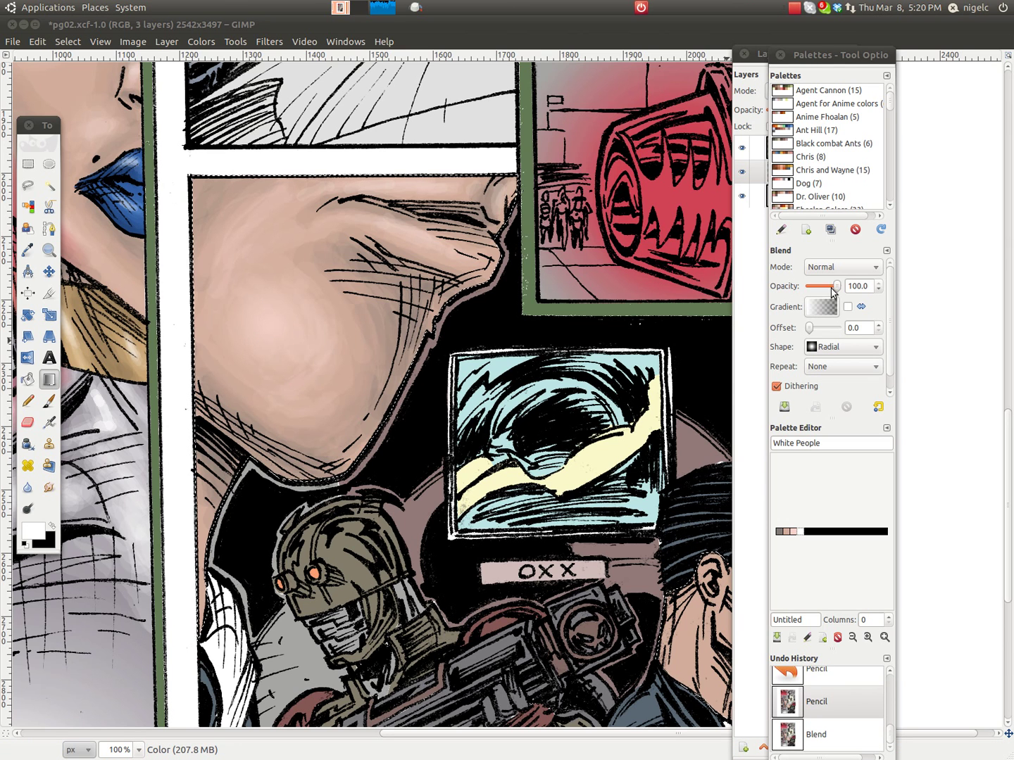
Try a white radial gradient on the jaw's highlight with the Blend opacity at 50.2, and undo it
{"action": "left_click_drag", "start_coordinate": [837, 288], "coordinate": [829, 289]}
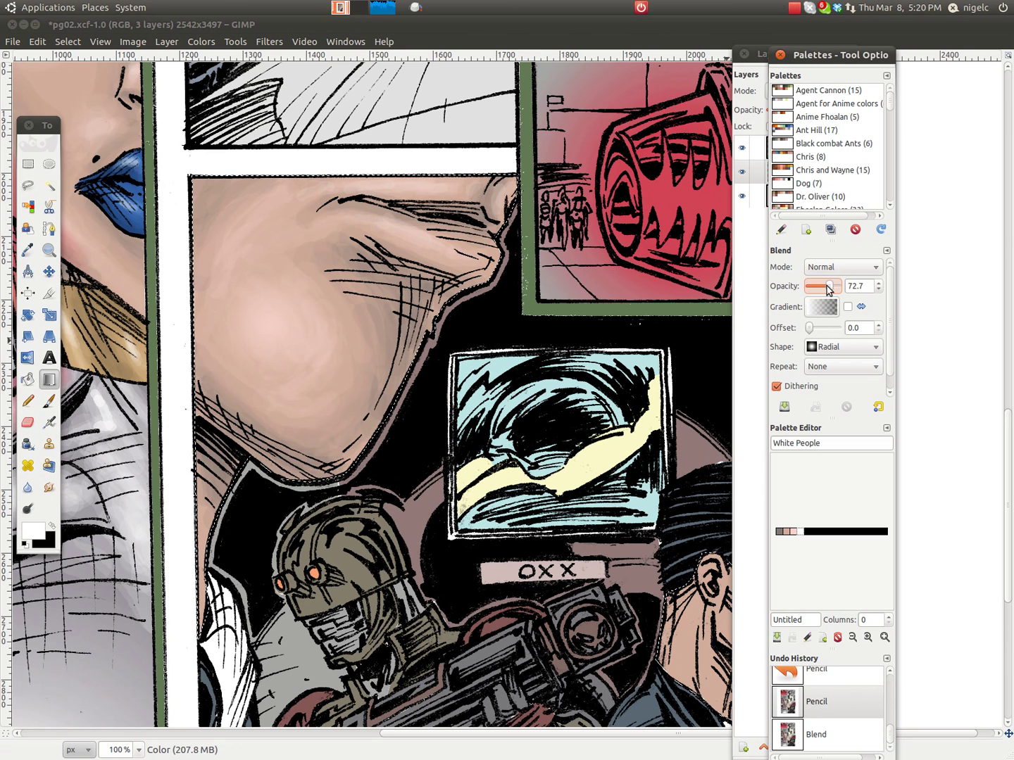
{"action": "left_click", "coordinate": [878, 290]}
{"action": "left_click", "coordinate": [878, 290]}
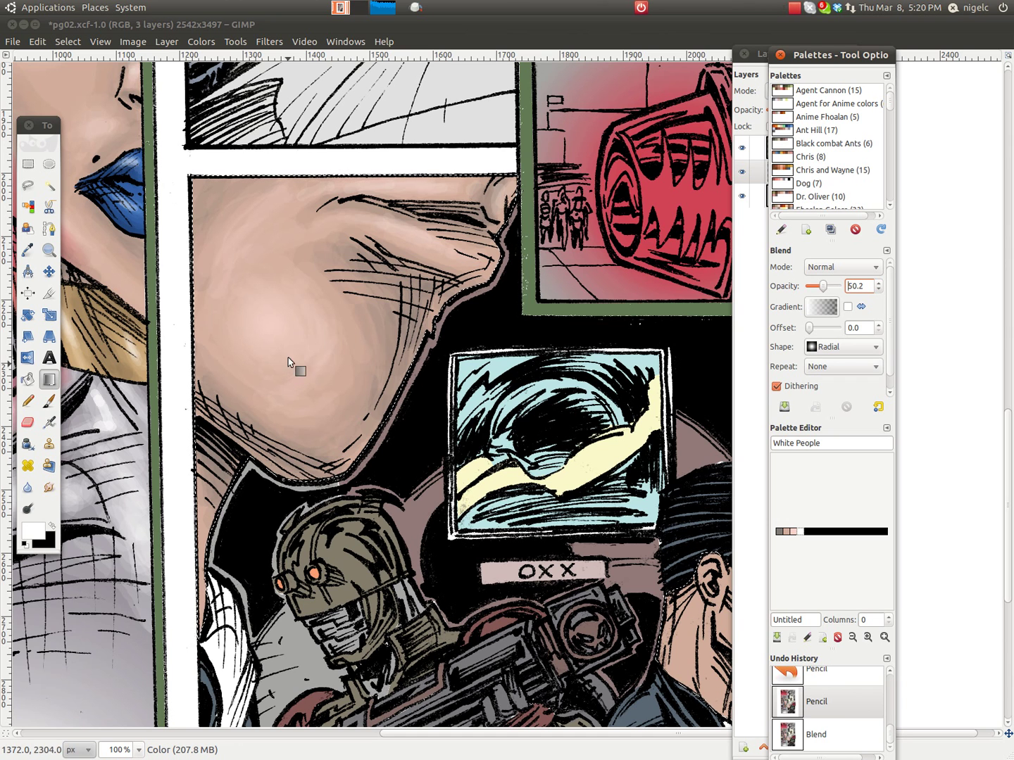
{"action": "left_click_drag", "start_coordinate": [272, 324], "coordinate": [234, 344]}
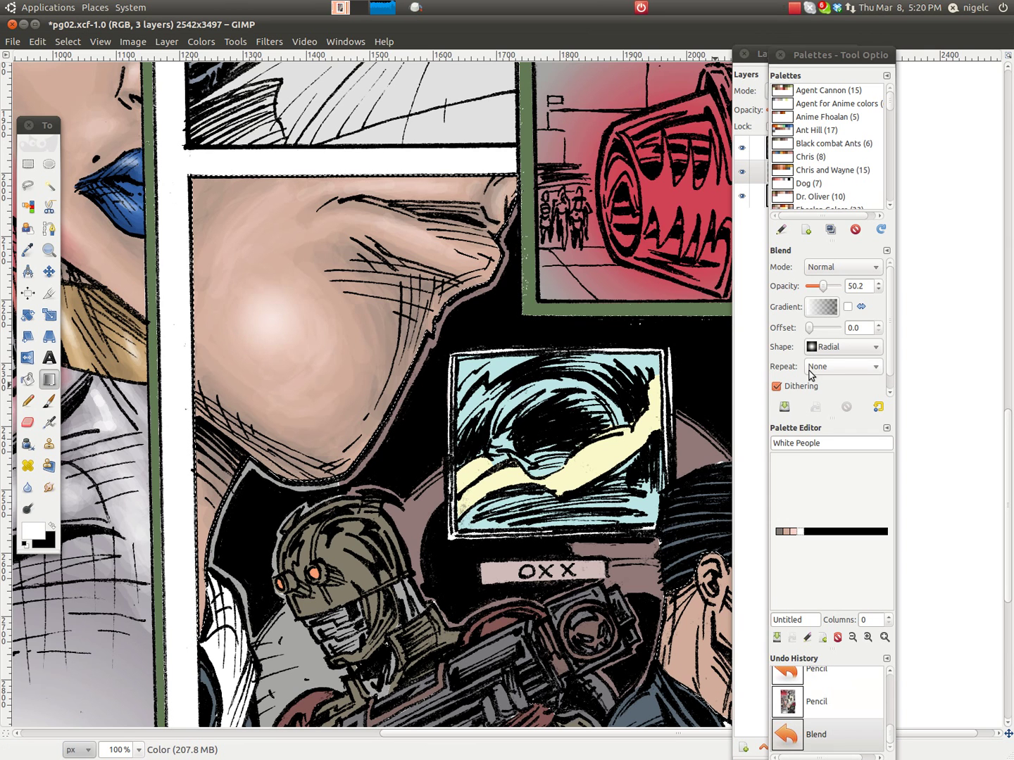
{"action": "key", "text": "ctrl+z"}
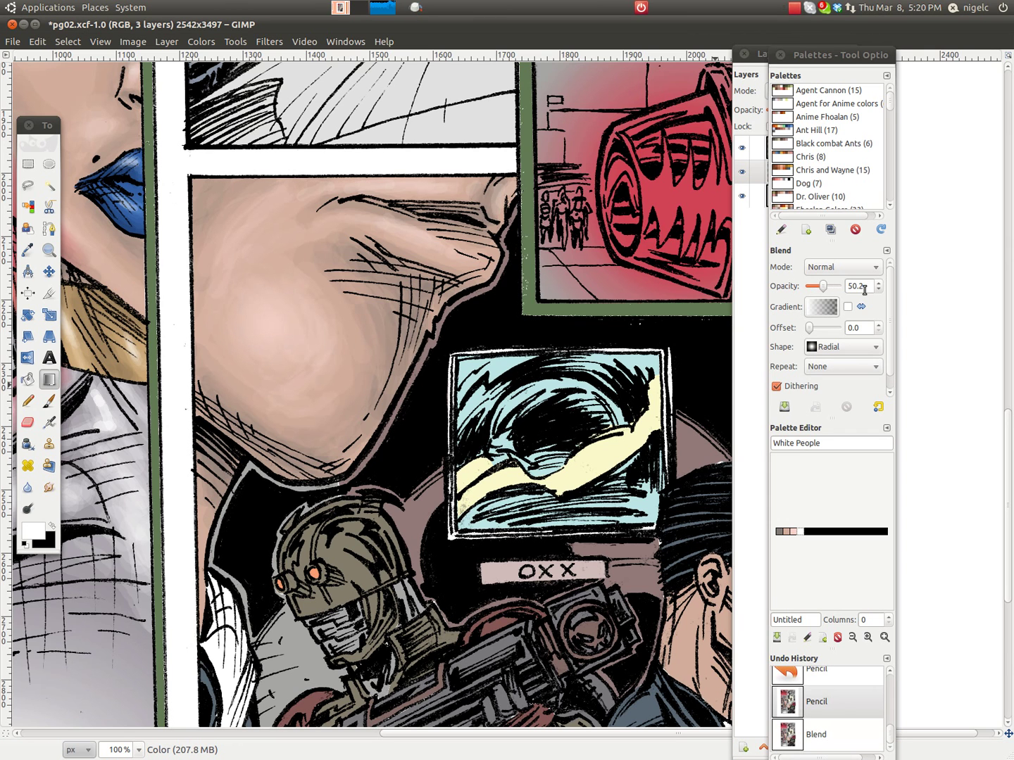
Set the Blend opacity to 35.2 and apply a white radial gradient over the centre of the jaw's highlight
{"action": "double_click", "coordinate": [879, 291]}
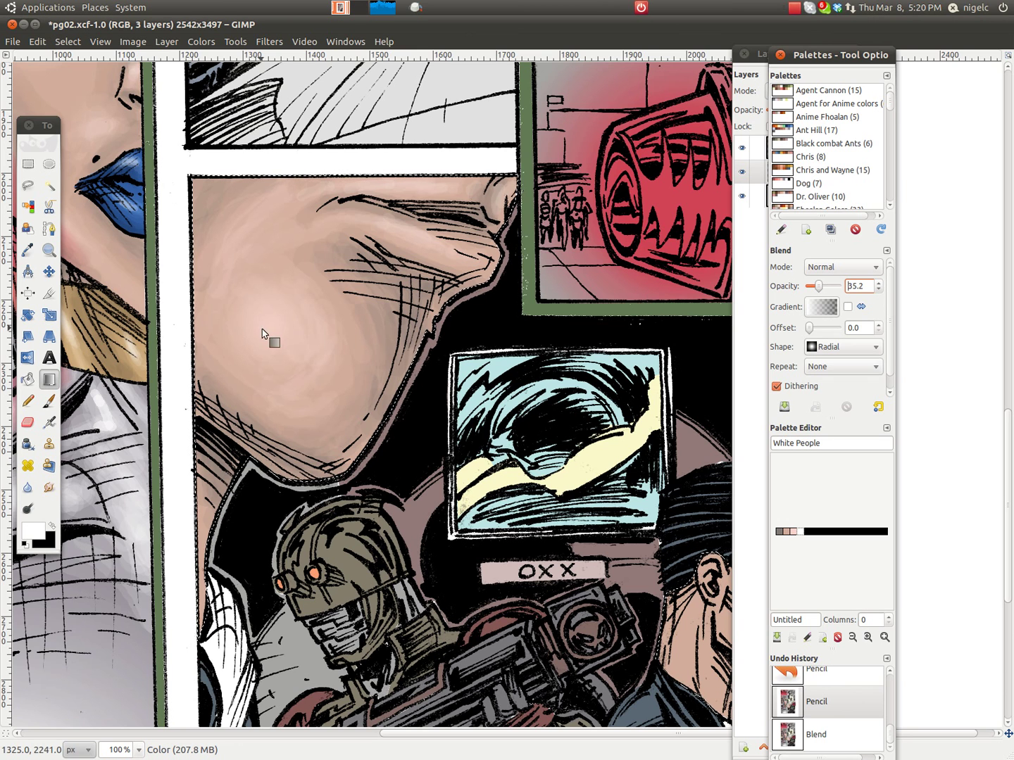
{"action": "left_click_drag", "start_coordinate": [276, 329], "coordinate": [224, 340]}
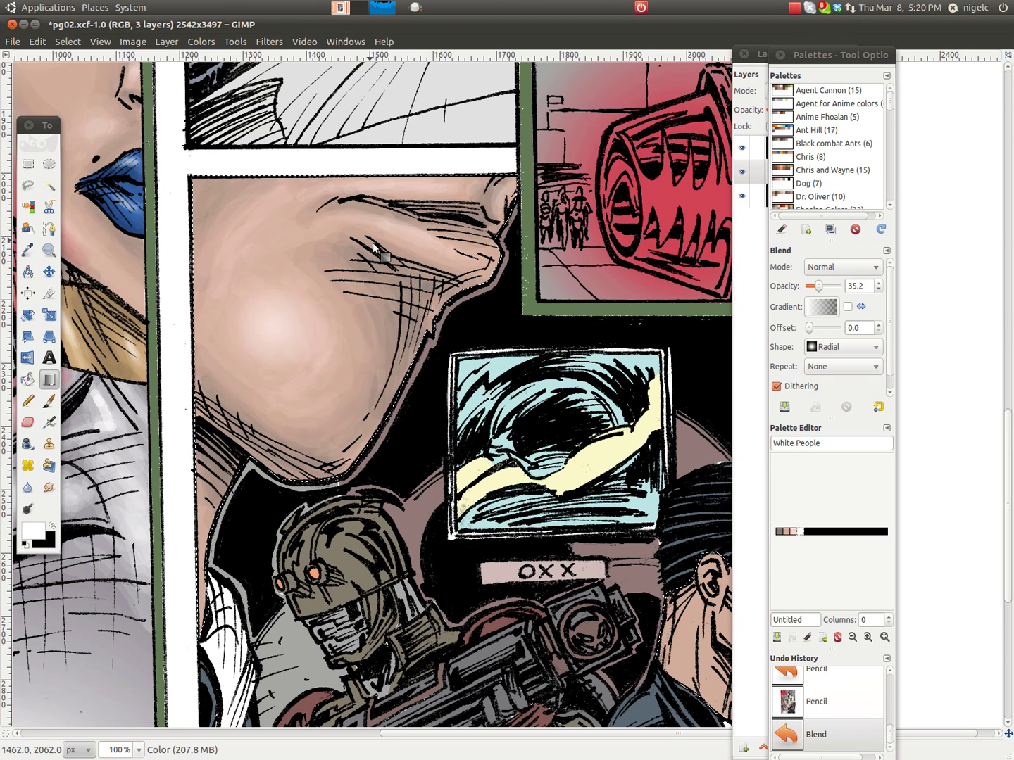
Return to the Pencil tool and add a white highlight on the ridge beneath the mouth line
{"action": "key", "text": "n"}
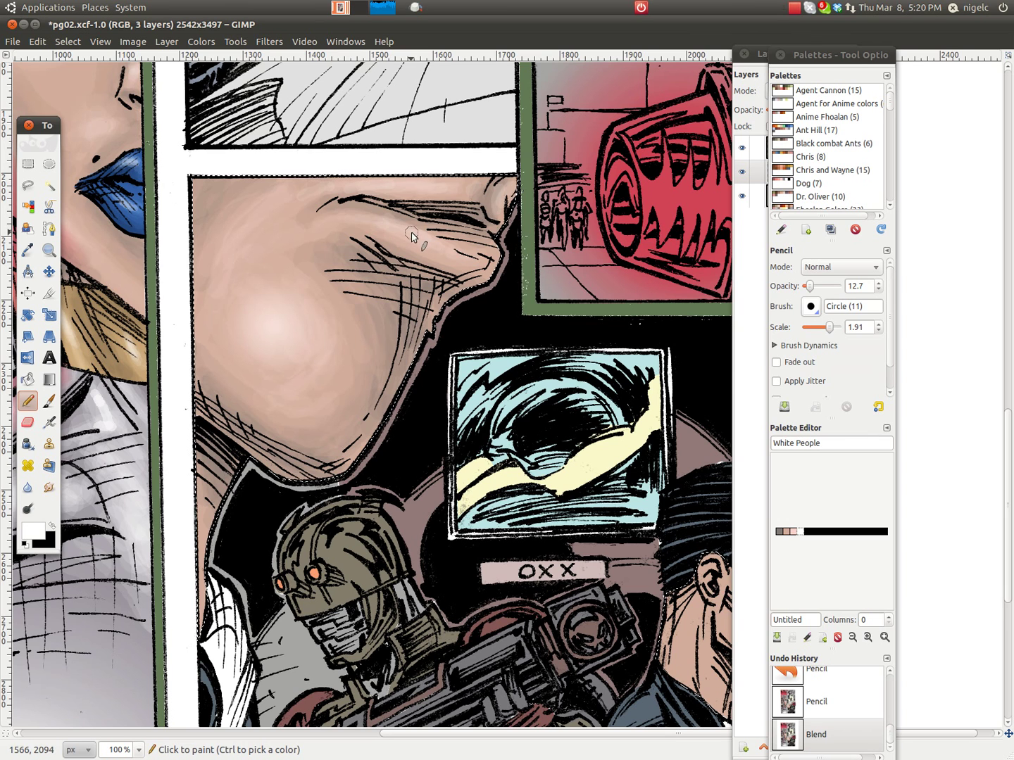
{"action": "left_click", "coordinate": [376, 232]}
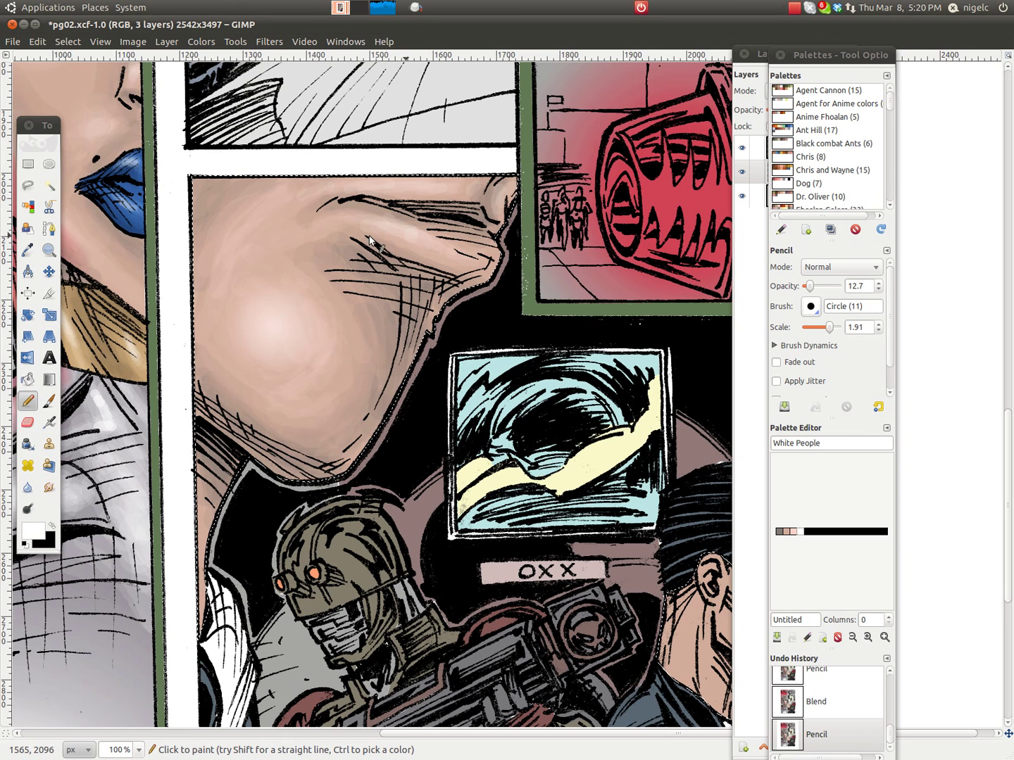
Add white Pencil highlights to the strip of skin above the mouth line
{"action": "left_click", "coordinate": [430, 190]}
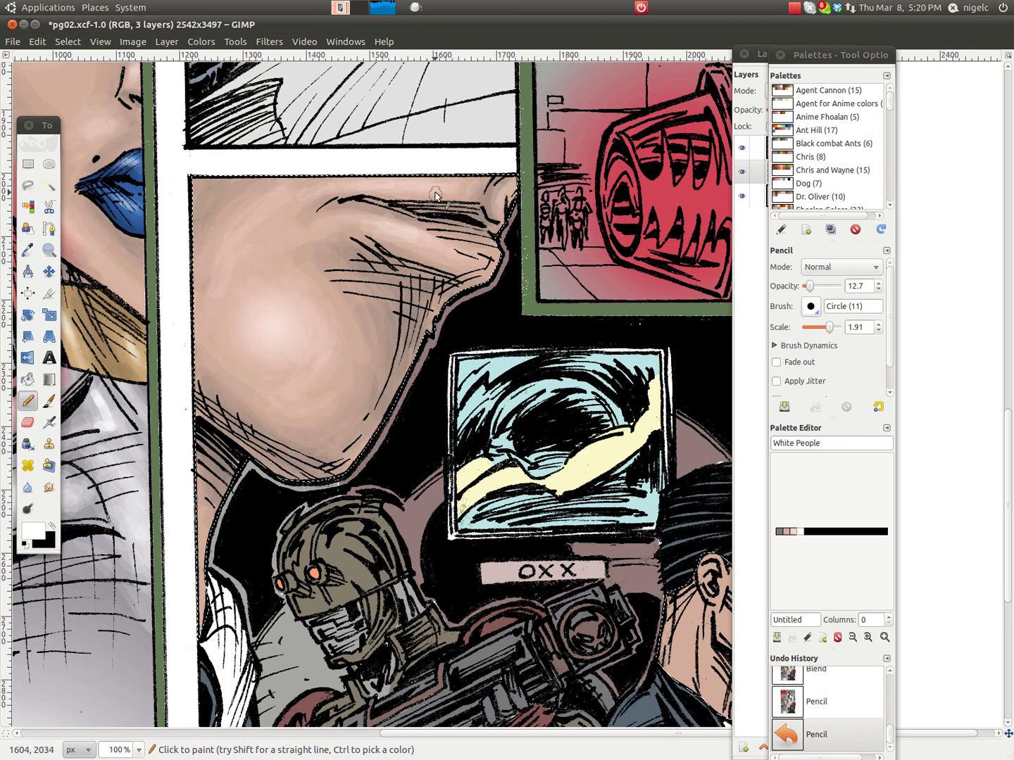
{"action": "left_click", "coordinate": [381, 191]}
{"action": "left_click", "coordinate": [380, 192]}
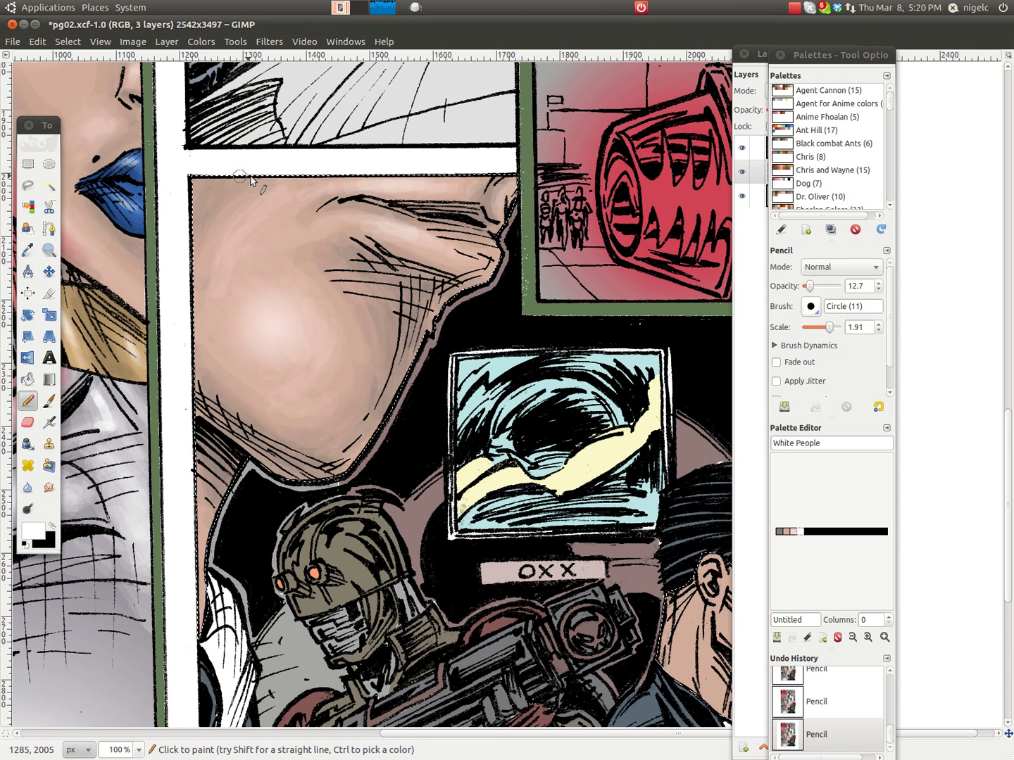
Select the blue-grey armoured leg beside the group of figures in the pale yellow panel with Fuzzy Select
{"action": "left_click", "coordinate": [49, 250]}
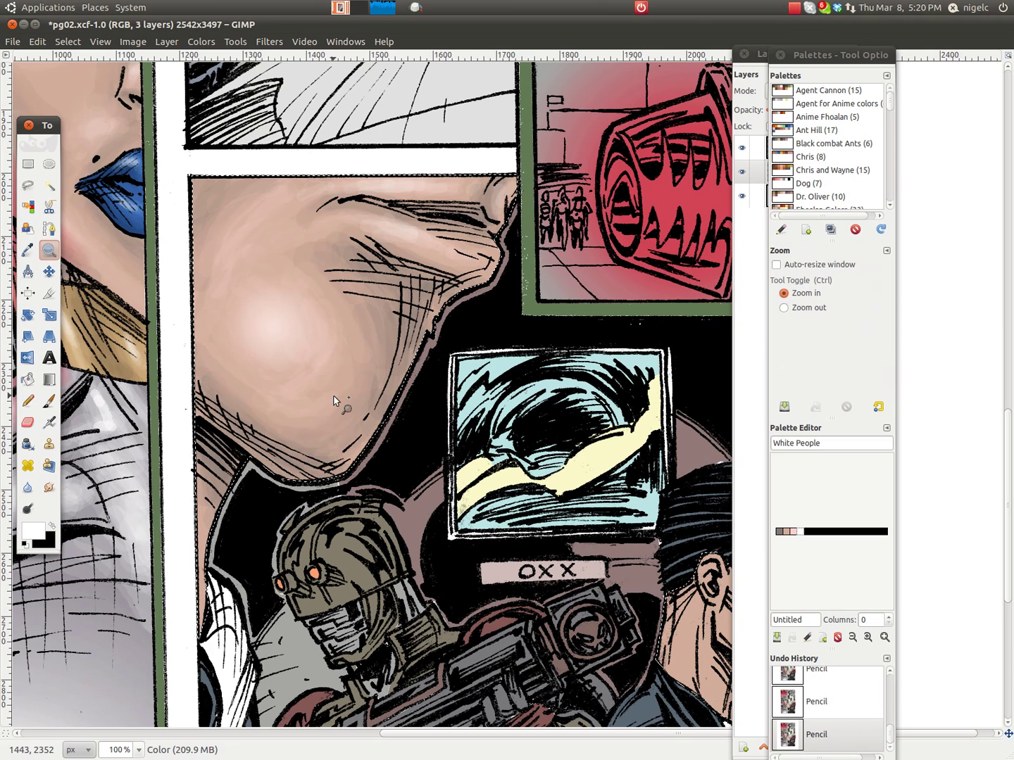
{"action": "left_click", "coordinate": [333, 399]}
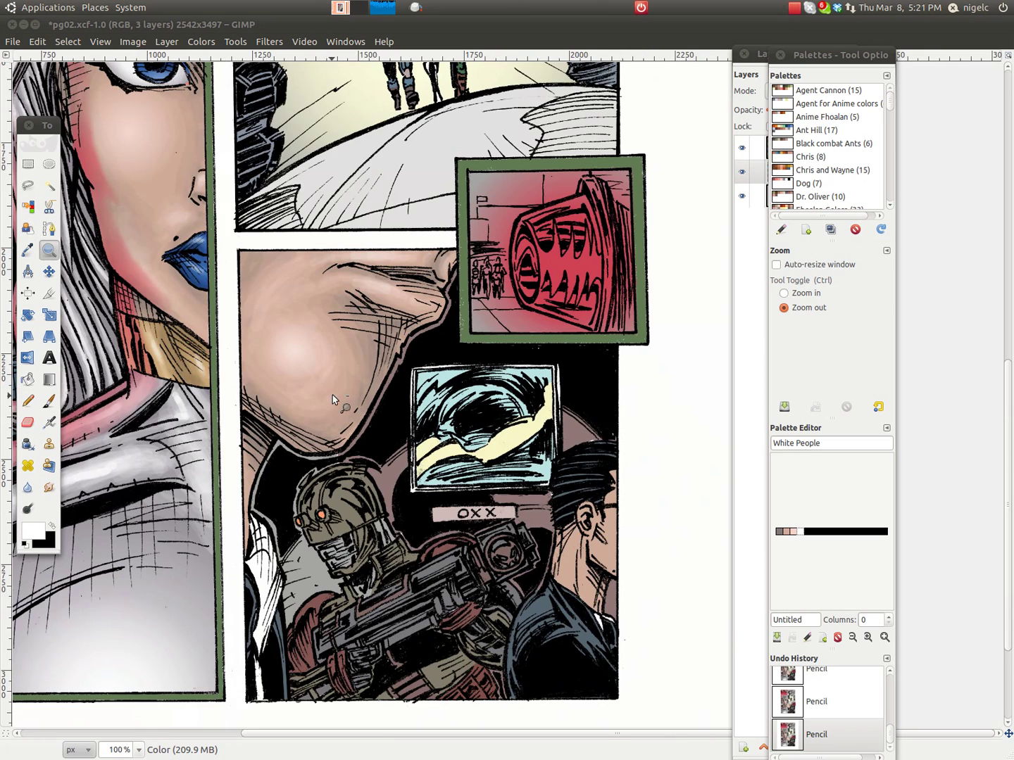
{"action": "left_click", "coordinate": [333, 399], "text": "ctrl"}
{"action": "left_click", "coordinate": [334, 398], "text": "ctrl"}
{"action": "left_click", "coordinate": [334, 398], "text": "ctrl"}
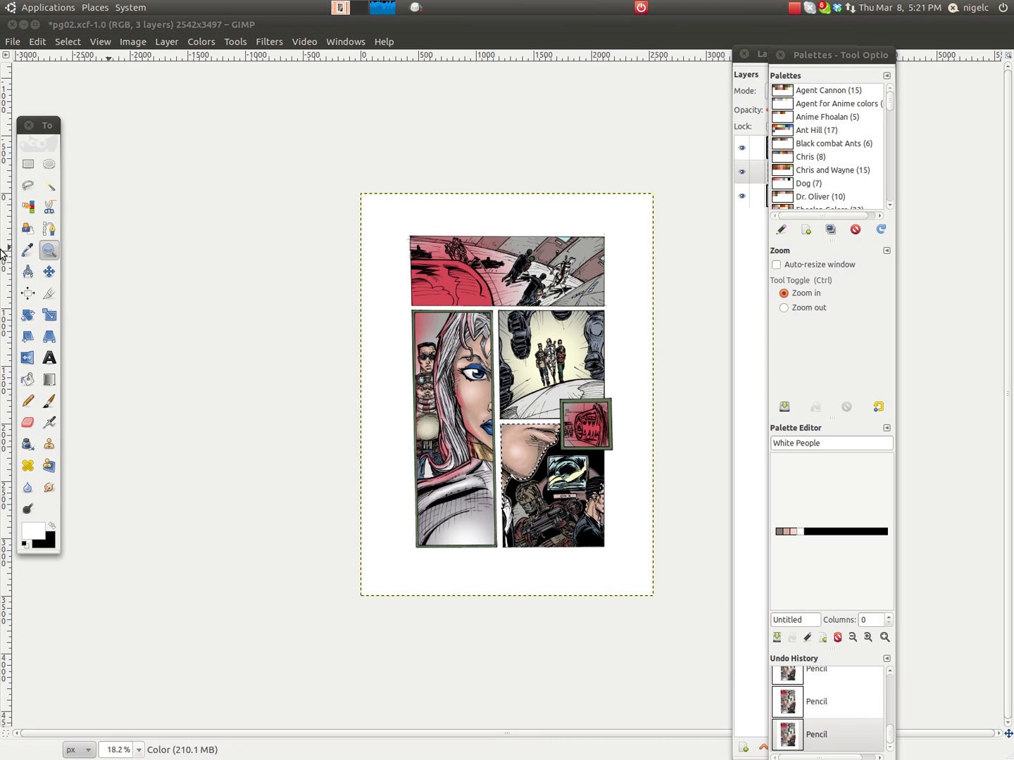
{"action": "left_click", "coordinate": [50, 252]}
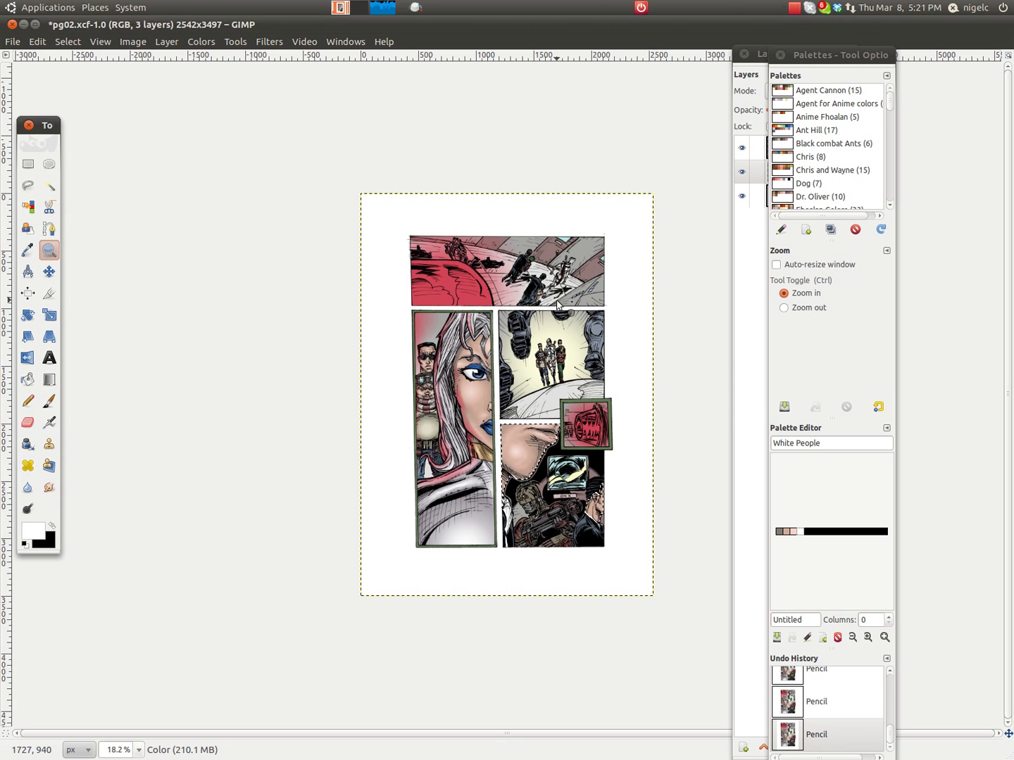
{"action": "left_click_drag", "start_coordinate": [562, 296], "coordinate": [630, 390]}
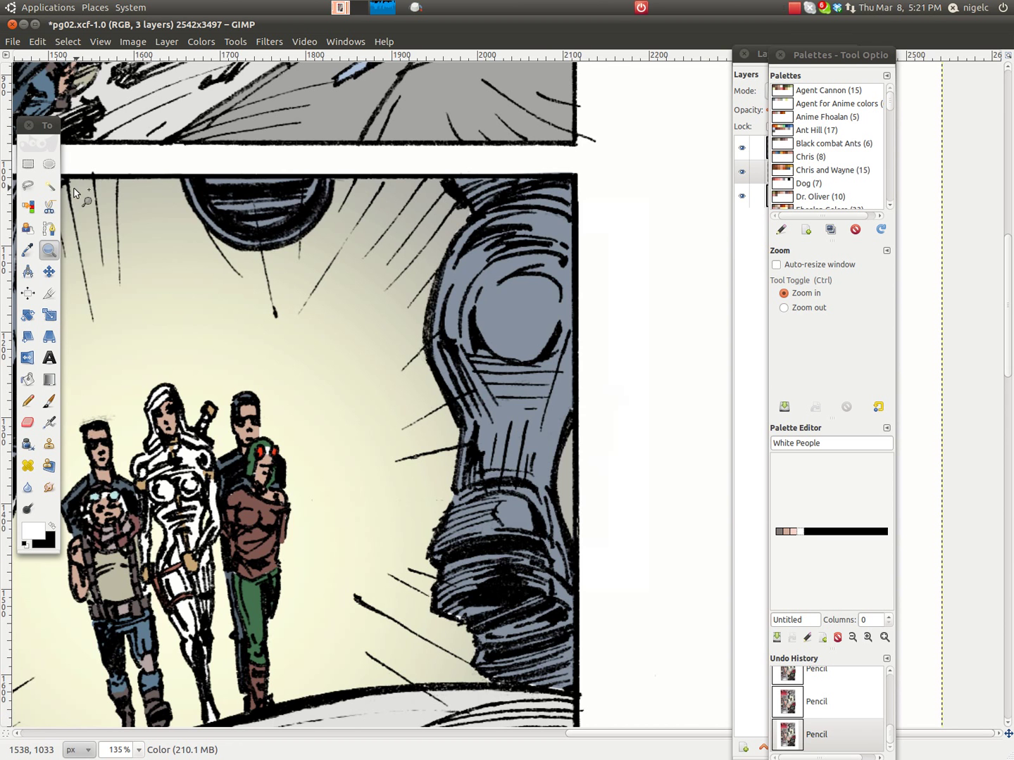
{"action": "left_click", "coordinate": [50, 185]}
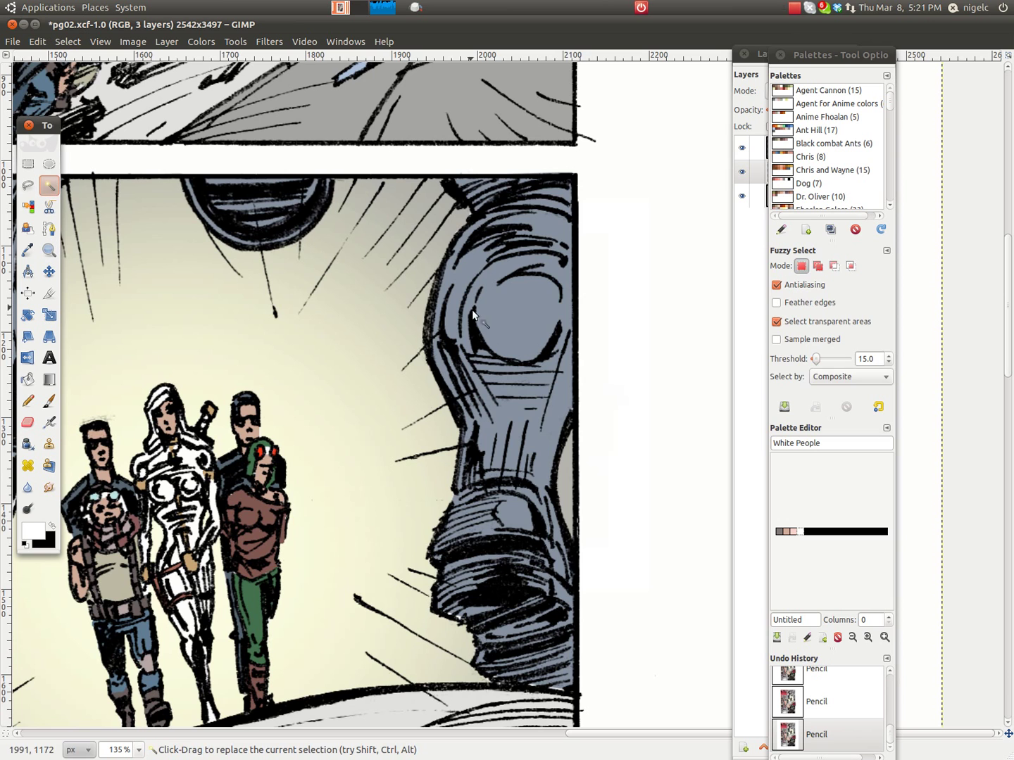
{"action": "left_click", "coordinate": [503, 331]}
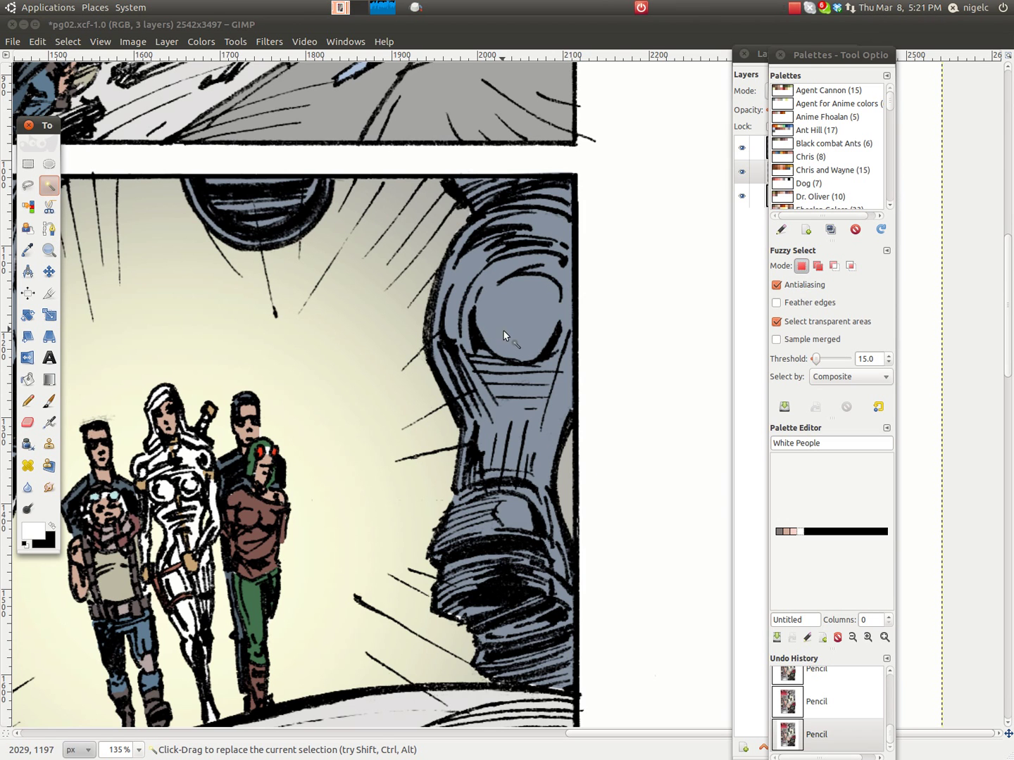
{"action": "left_click", "coordinate": [502, 330]}
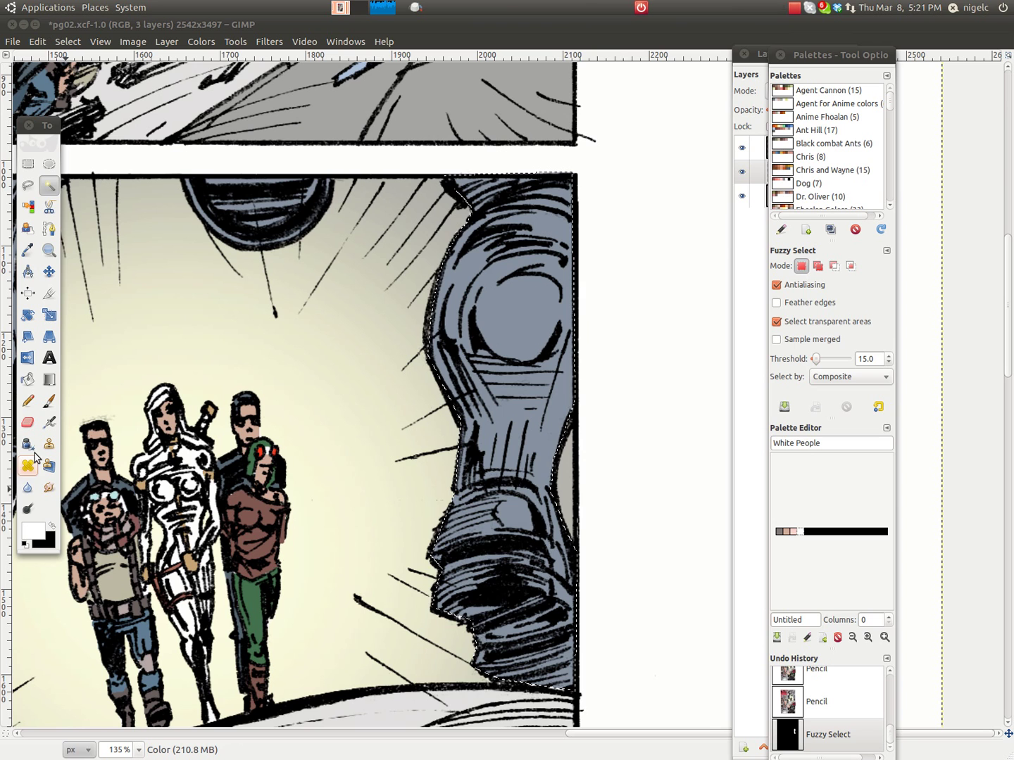
Sample the leg's blue-grey as the foreground colour and darken it to 5b636d
{"action": "left_click", "coordinate": [26, 251]}
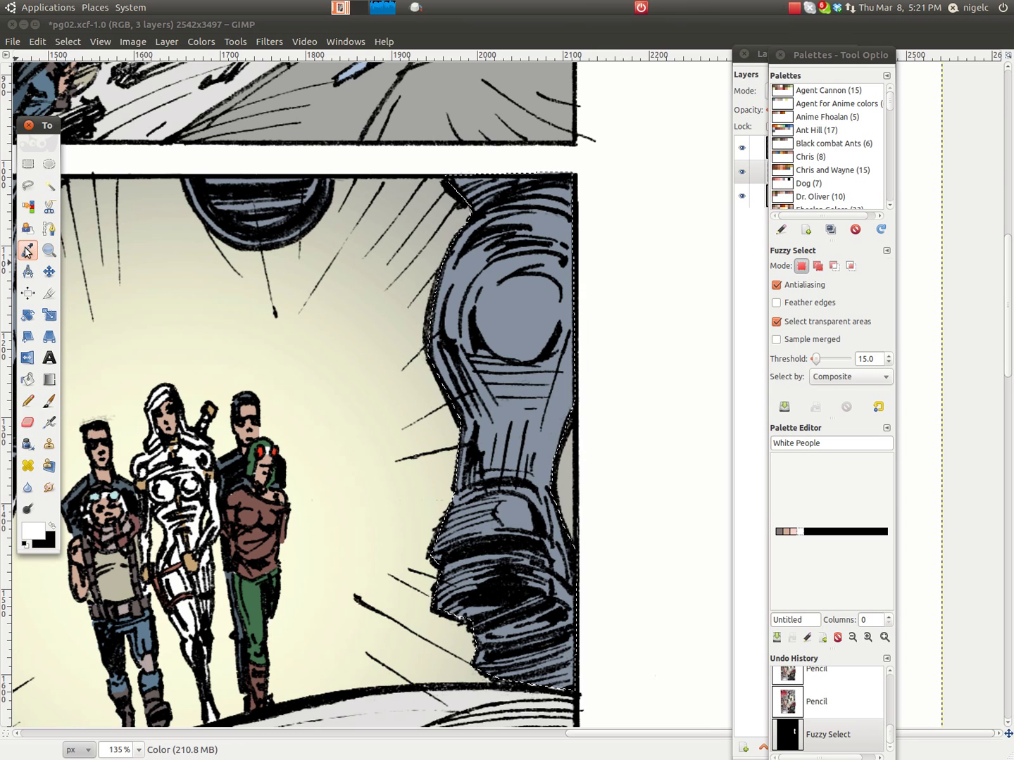
{"action": "left_click", "coordinate": [509, 316]}
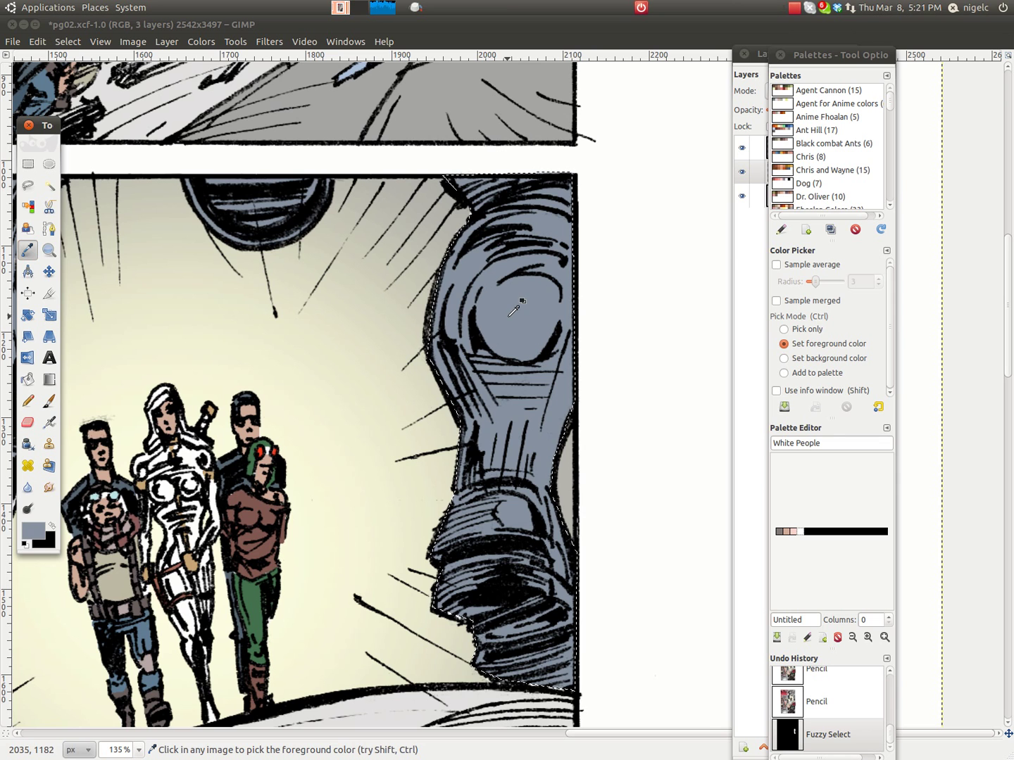
{"action": "left_click", "coordinate": [35, 532]}
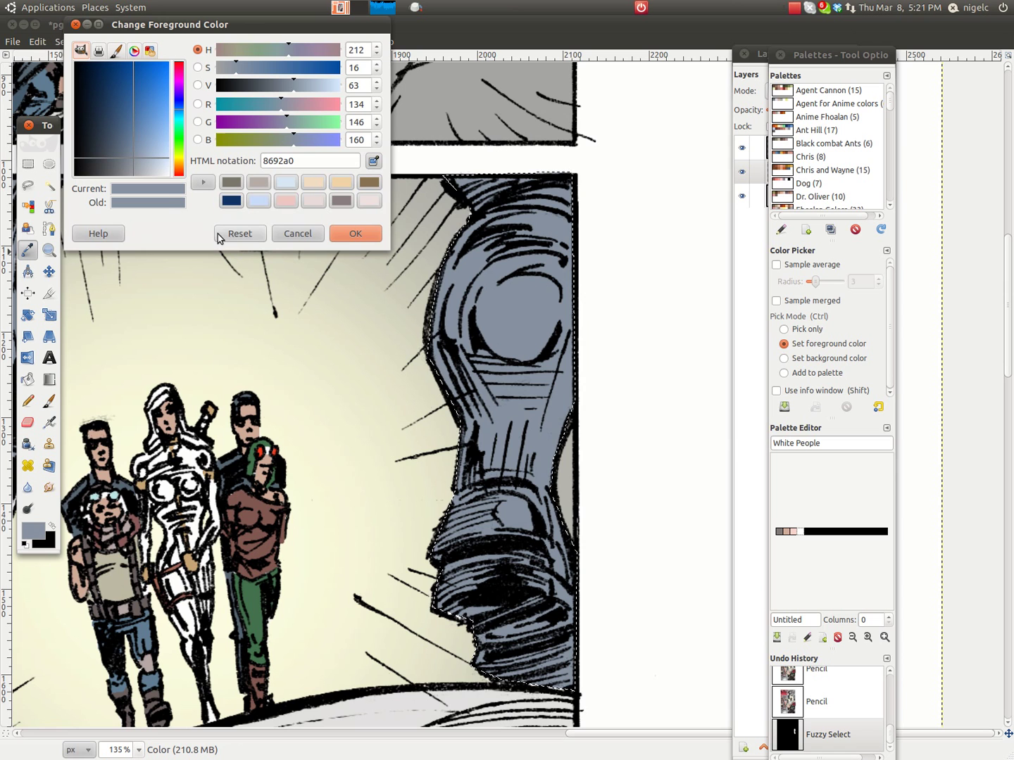
{"action": "left_click", "coordinate": [120, 156]}
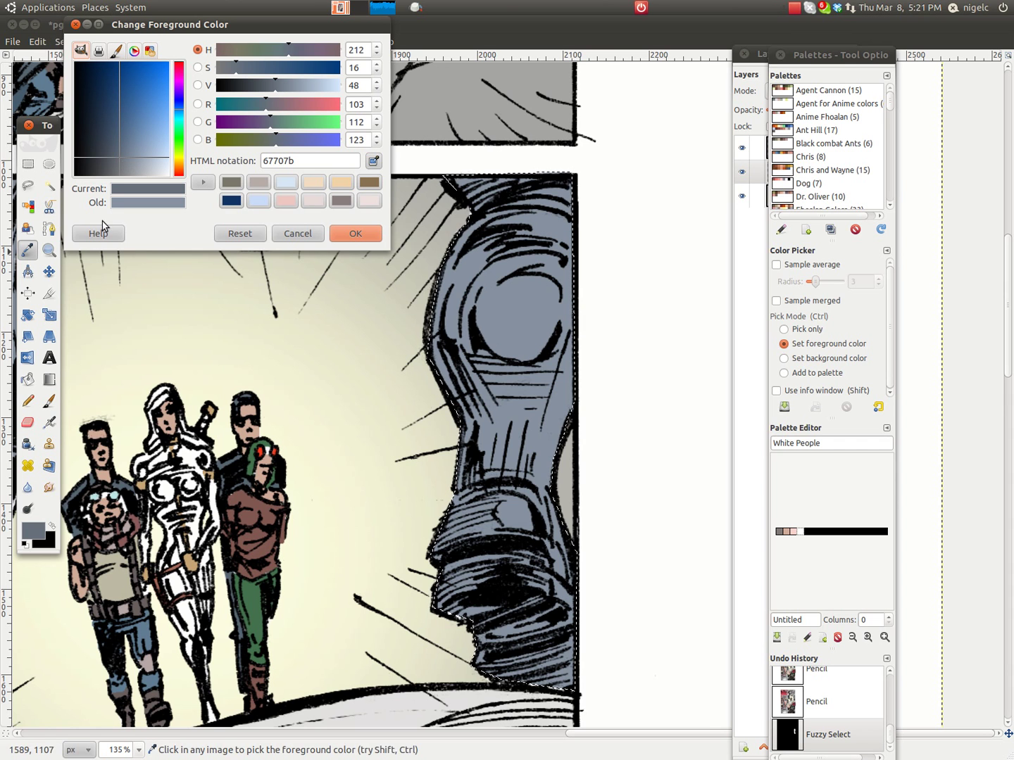
{"action": "left_click", "coordinate": [115, 157]}
{"action": "left_click", "coordinate": [352, 233]}
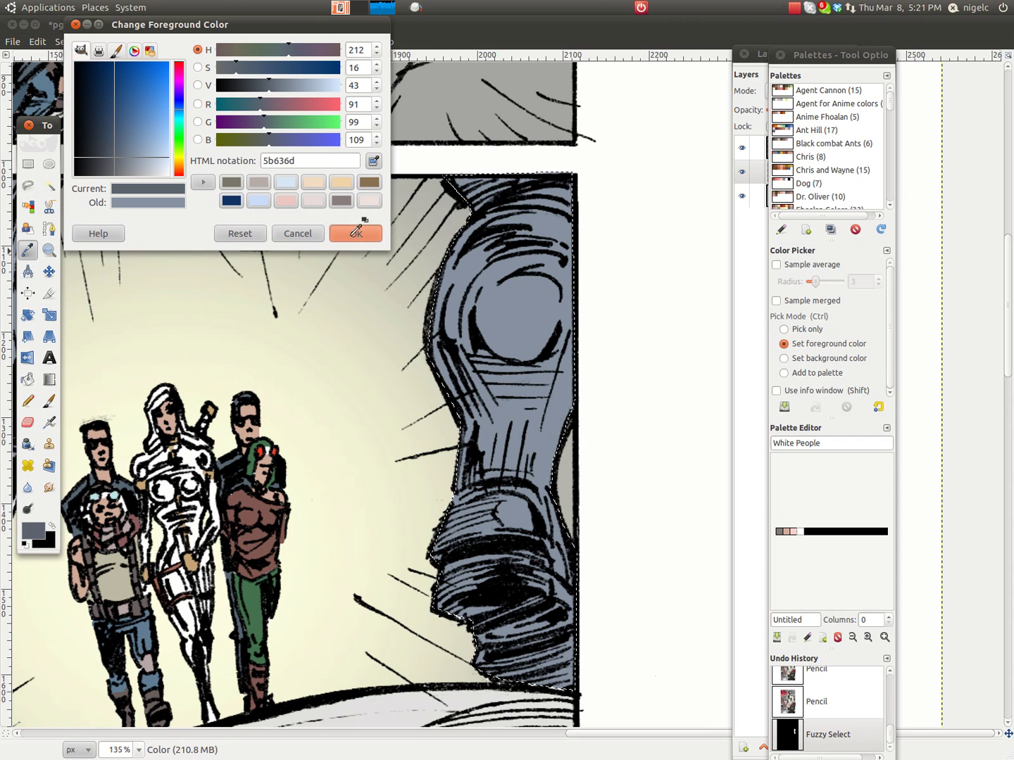
Shade the shin's edge nearest the panel border with dark grey Pencil strokes at 12.7 opacity, from the knee to the ankle
{"action": "left_click", "coordinate": [28, 401]}
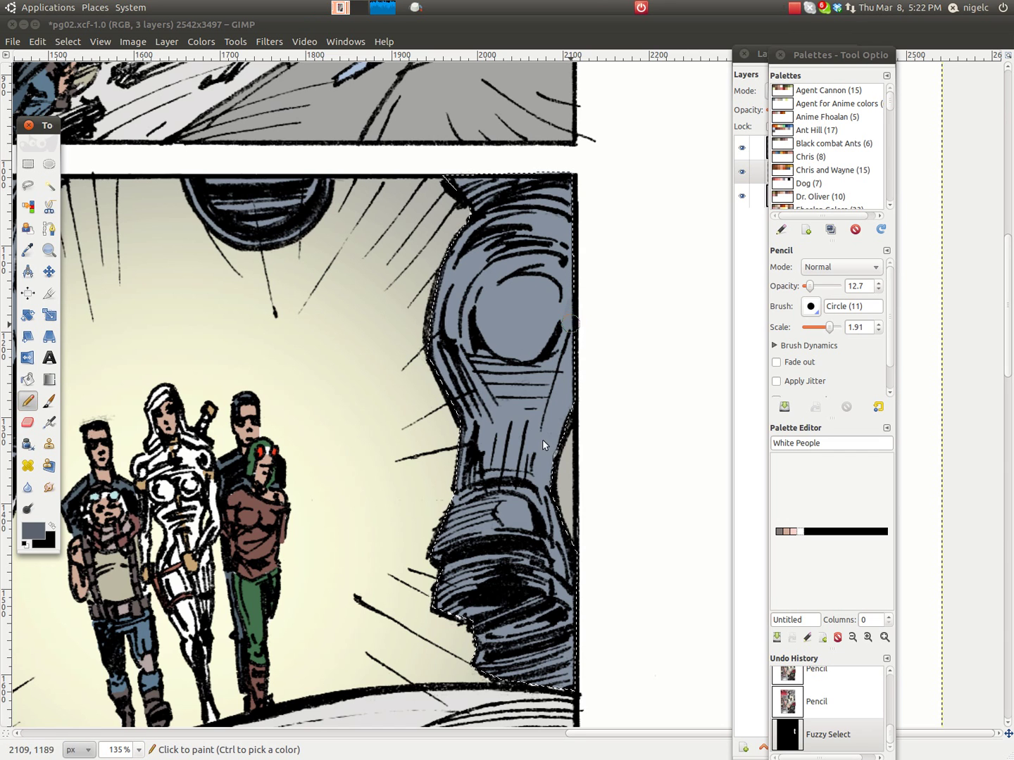
{"action": "left_click_drag", "start_coordinate": [557, 386], "coordinate": [544, 465]}
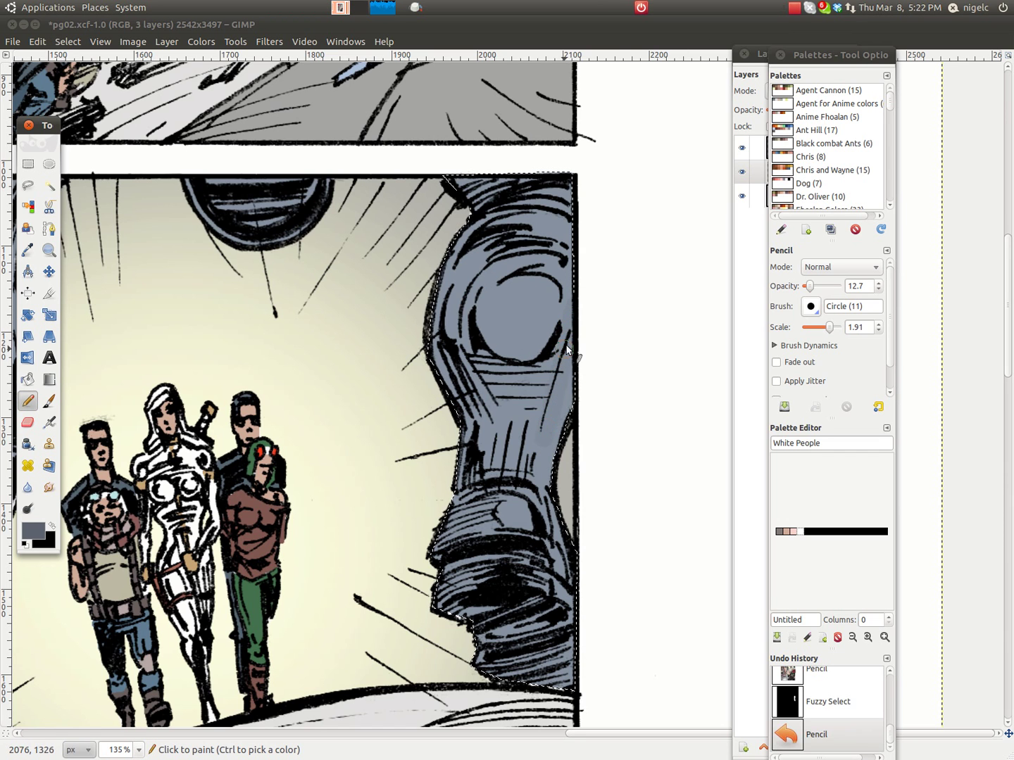
{"action": "mouse_move", "coordinate": [556, 419]}
{"action": "left_mouse_down"}
{"action": "mouse_move", "coordinate": [576, 326]}
{"action": "mouse_move", "coordinate": [535, 511]}
{"action": "left_mouse_up"}
{"action": "mouse_move", "coordinate": [567, 356]}
{"action": "left_mouse_down"}
{"action": "mouse_move", "coordinate": [548, 394]}
{"action": "mouse_move", "coordinate": [532, 493]}
{"action": "mouse_move", "coordinate": [546, 470]}
{"action": "mouse_move", "coordinate": [561, 358]}
{"action": "left_mouse_up"}
{"action": "left_click_drag", "start_coordinate": [542, 410], "coordinate": [542, 484]}
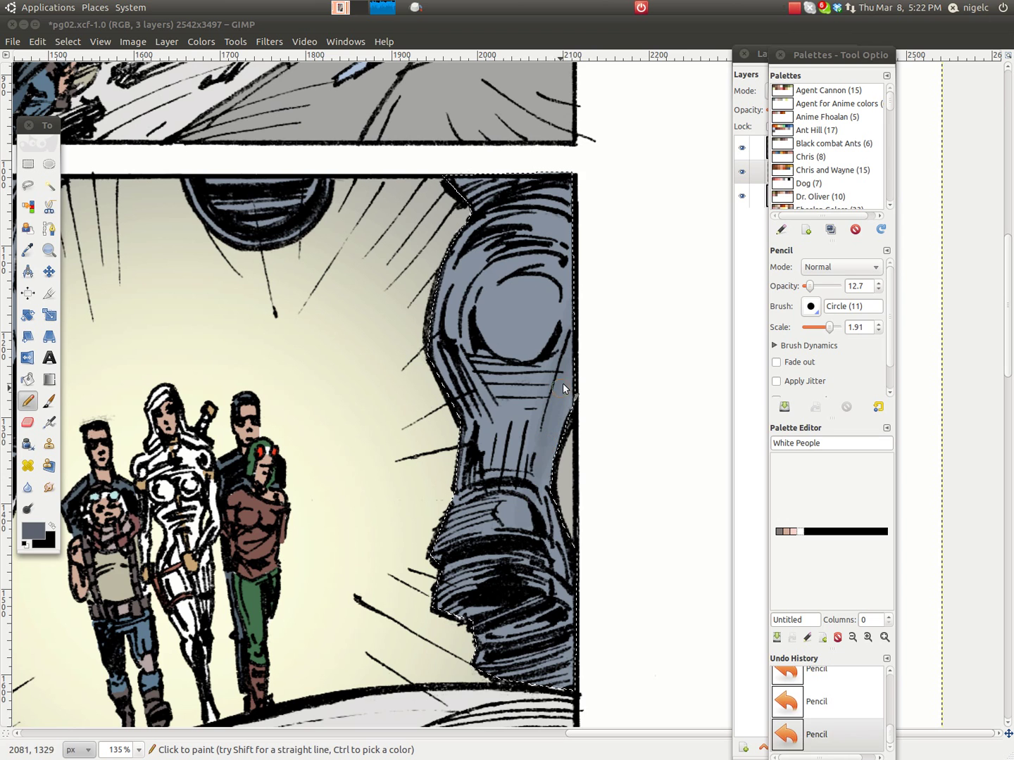
{"action": "mouse_move", "coordinate": [562, 383]}
{"action": "left_mouse_down"}
{"action": "mouse_move", "coordinate": [555, 482]}
{"action": "mouse_move", "coordinate": [571, 313]}
{"action": "mouse_move", "coordinate": [551, 485]}
{"action": "mouse_move", "coordinate": [582, 367]}
{"action": "mouse_move", "coordinate": [547, 504]}
{"action": "left_mouse_up"}
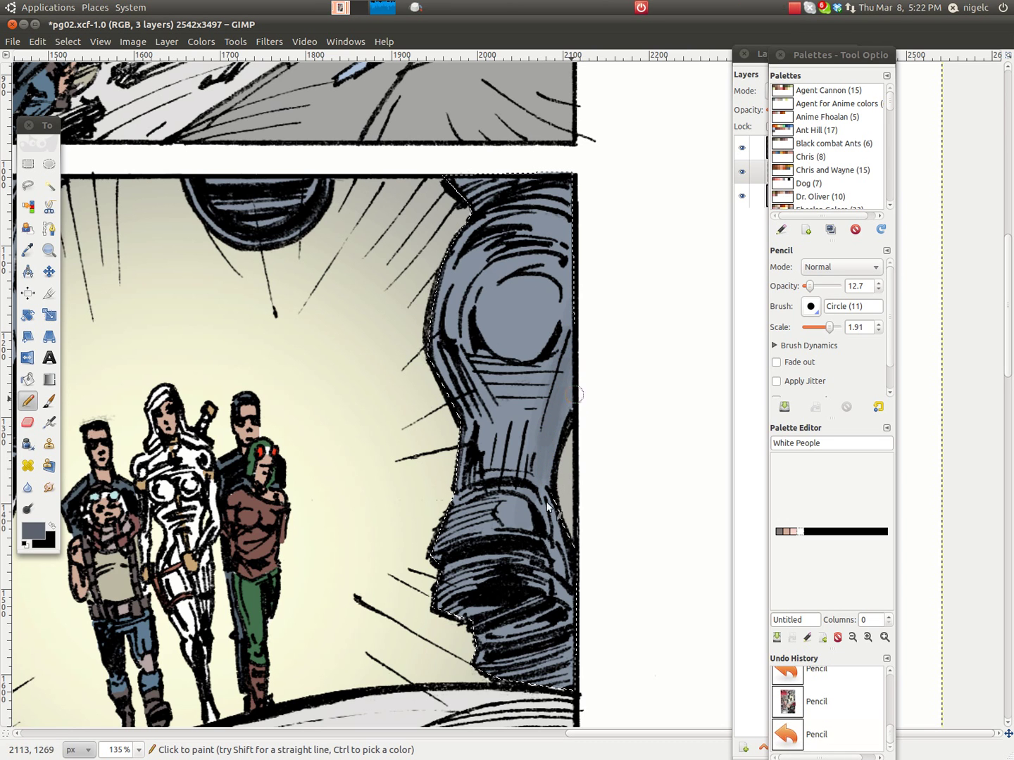
Shade the area directly beneath the kneecap with the dark grey Pencil
{"action": "mouse_move", "coordinate": [567, 307]}
{"action": "left_mouse_down"}
{"action": "mouse_move", "coordinate": [571, 357]}
{"action": "mouse_move", "coordinate": [557, 427]}
{"action": "mouse_move", "coordinate": [545, 412]}
{"action": "mouse_move", "coordinate": [559, 362]}
{"action": "mouse_move", "coordinate": [511, 383]}
{"action": "mouse_move", "coordinate": [557, 350]}
{"action": "mouse_move", "coordinate": [543, 371]}
{"action": "mouse_move", "coordinate": [496, 379]}
{"action": "mouse_move", "coordinate": [545, 362]}
{"action": "mouse_move", "coordinate": [511, 378]}
{"action": "left_mouse_up"}
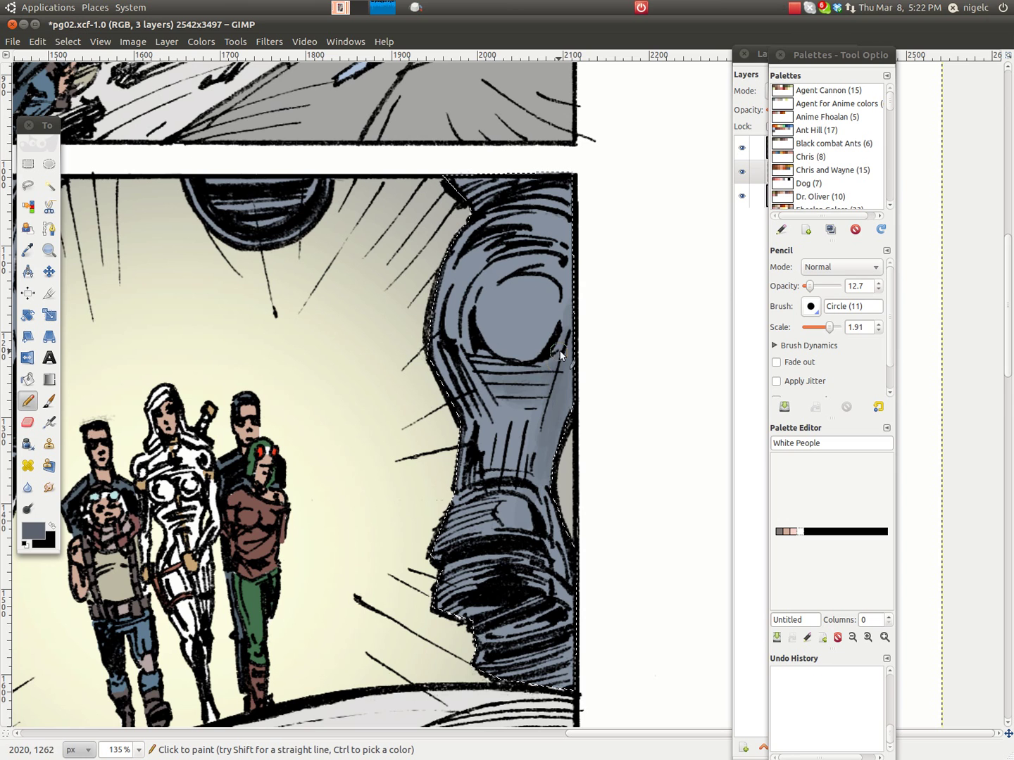
{"action": "mouse_move", "coordinate": [561, 355]}
{"action": "left_mouse_down"}
{"action": "mouse_move", "coordinate": [542, 372]}
{"action": "mouse_move", "coordinate": [497, 375]}
{"action": "mouse_move", "coordinate": [551, 355]}
{"action": "mouse_move", "coordinate": [522, 367]}
{"action": "mouse_move", "coordinate": [493, 352]}
{"action": "mouse_move", "coordinate": [556, 376]}
{"action": "mouse_move", "coordinate": [517, 397]}
{"action": "mouse_move", "coordinate": [558, 378]}
{"action": "mouse_move", "coordinate": [499, 379]}
{"action": "left_mouse_up"}
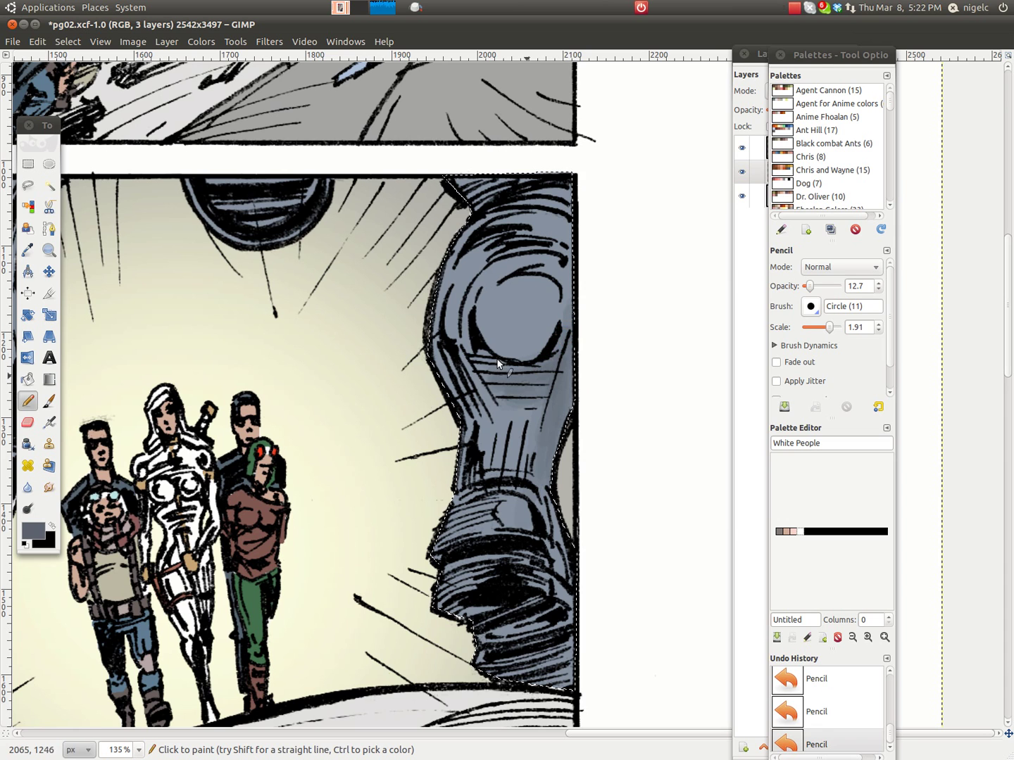
{"action": "mouse_move", "coordinate": [499, 367]}
{"action": "left_mouse_down"}
{"action": "mouse_move", "coordinate": [548, 407]}
{"action": "mouse_move", "coordinate": [517, 384]}
{"action": "left_mouse_up"}
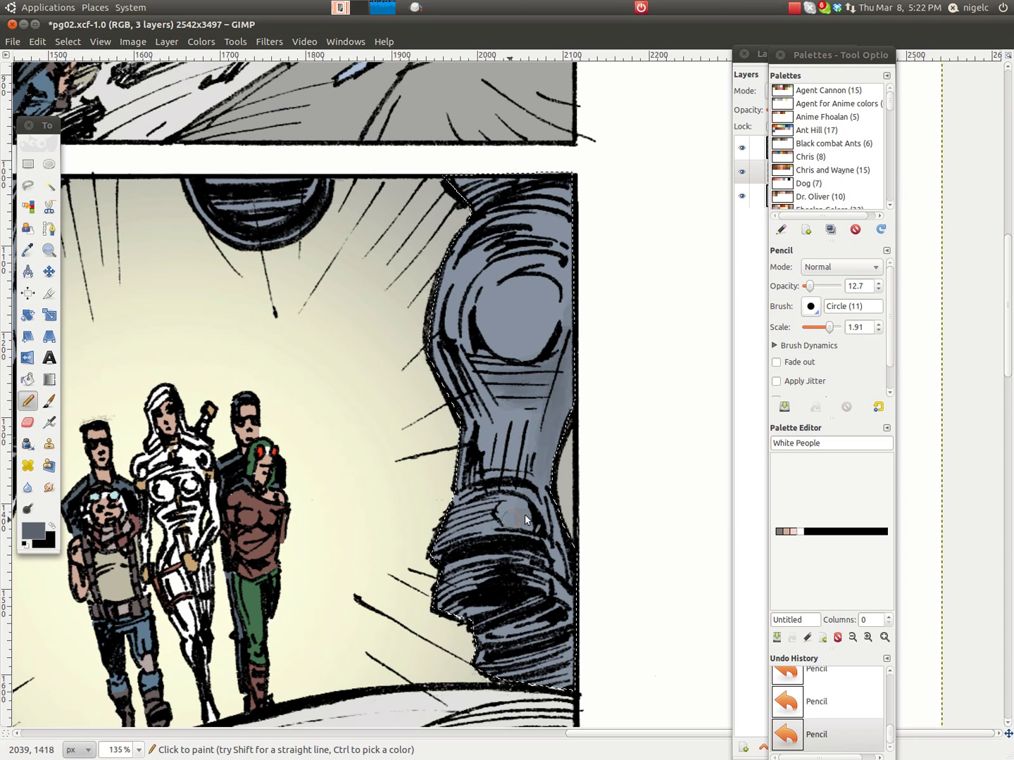
Shade the rounded ankle plate and deepen the shadow along the shin's edge up to the knee
{"action": "mouse_move", "coordinate": [525, 515]}
{"action": "left_mouse_down"}
{"action": "mouse_move", "coordinate": [569, 548]}
{"action": "mouse_move", "coordinate": [525, 493]}
{"action": "mouse_move", "coordinate": [532, 498]}
{"action": "mouse_move", "coordinate": [509, 511]}
{"action": "mouse_move", "coordinate": [533, 512]}
{"action": "mouse_move", "coordinate": [567, 559]}
{"action": "left_mouse_up"}
{"action": "mouse_move", "coordinate": [518, 521]}
{"action": "left_mouse_down"}
{"action": "mouse_move", "coordinate": [557, 529]}
{"action": "mouse_move", "coordinate": [542, 489]}
{"action": "left_mouse_up"}
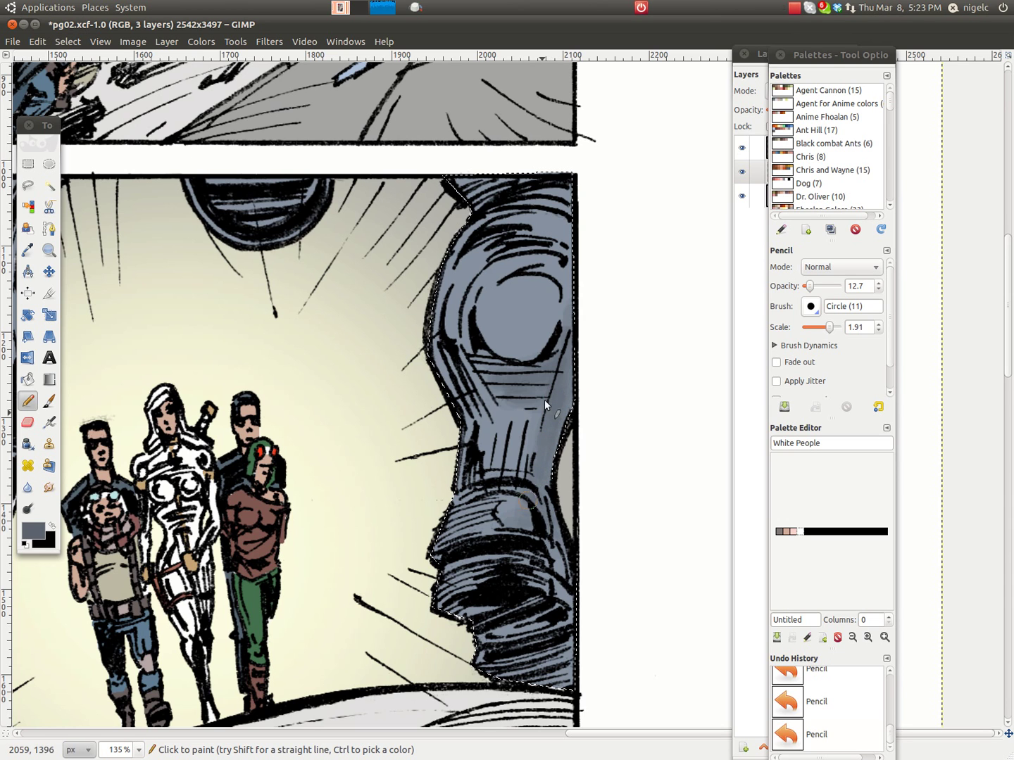
{"action": "mouse_move", "coordinate": [537, 486]}
{"action": "left_mouse_down"}
{"action": "mouse_move", "coordinate": [568, 385]}
{"action": "mouse_move", "coordinate": [547, 446]}
{"action": "mouse_move", "coordinate": [575, 342]}
{"action": "mouse_move", "coordinate": [565, 350]}
{"action": "mouse_move", "coordinate": [566, 338]}
{"action": "mouse_move", "coordinate": [566, 376]}
{"action": "mouse_move", "coordinate": [566, 330]}
{"action": "left_mouse_up"}
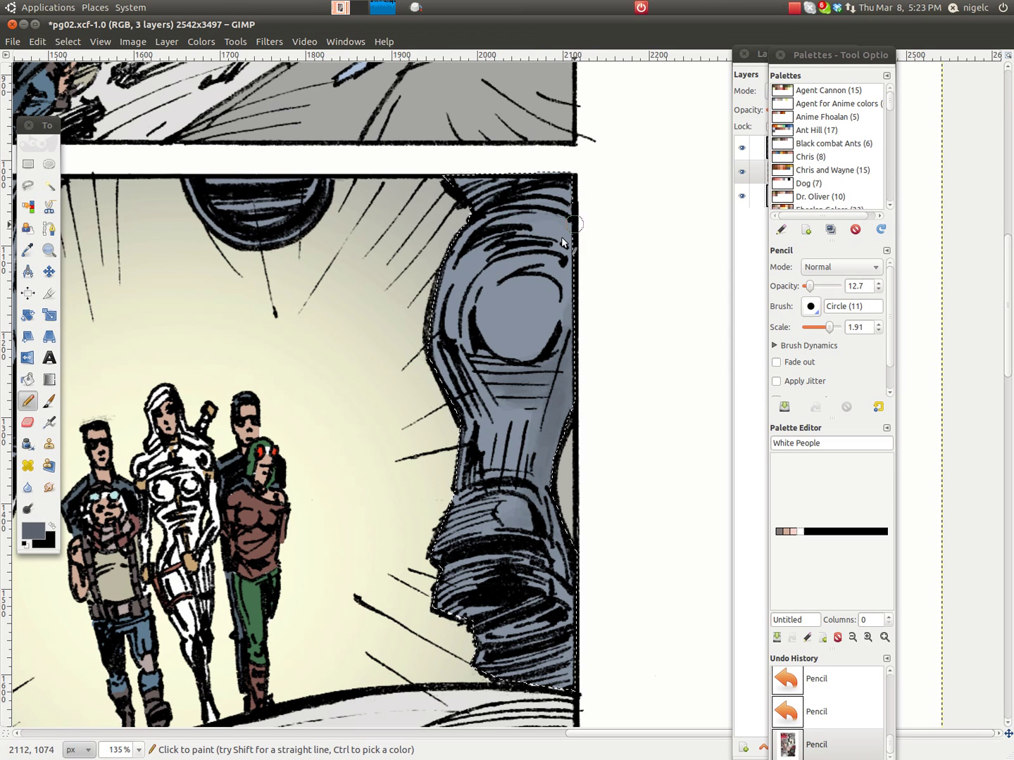
Shade the leg above the kneecap and along its edge by the panel border with the dark grey Pencil
{"action": "mouse_move", "coordinate": [563, 243]}
{"action": "left_mouse_down"}
{"action": "mouse_move", "coordinate": [529, 227]}
{"action": "mouse_move", "coordinate": [574, 238]}
{"action": "mouse_move", "coordinate": [492, 227]}
{"action": "mouse_move", "coordinate": [575, 229]}
{"action": "mouse_move", "coordinate": [505, 228]}
{"action": "mouse_move", "coordinate": [565, 260]}
{"action": "left_mouse_up"}
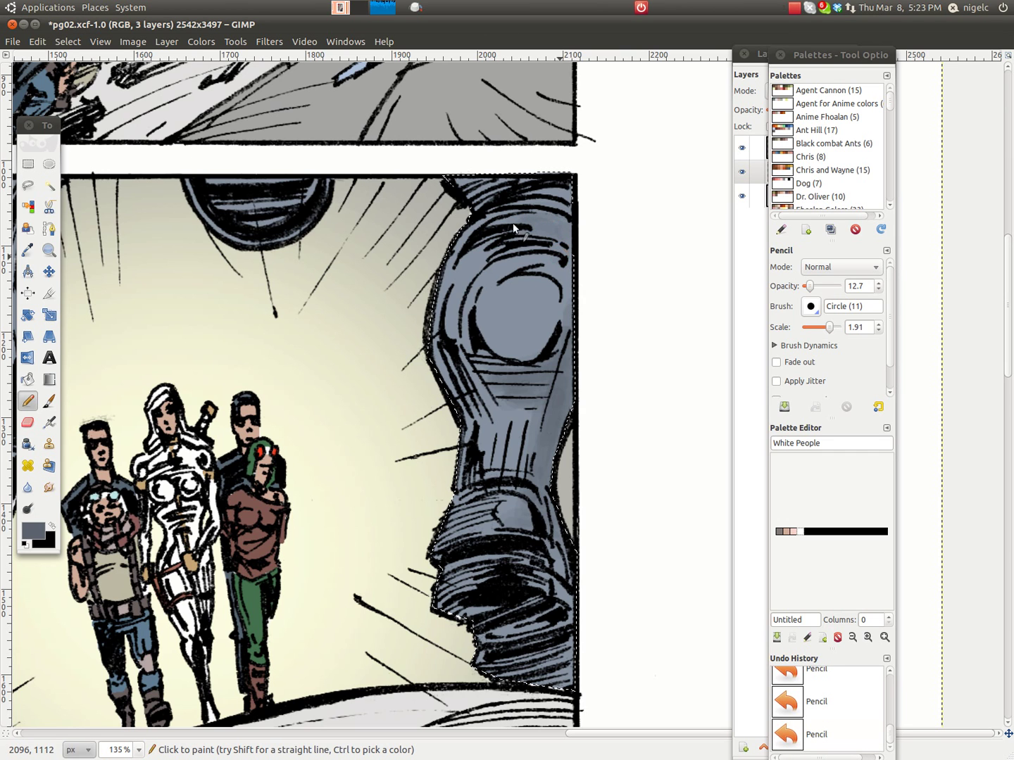
{"action": "mouse_move", "coordinate": [504, 226]}
{"action": "left_mouse_down"}
{"action": "mouse_move", "coordinate": [560, 230]}
{"action": "mouse_move", "coordinate": [571, 246]}
{"action": "mouse_move", "coordinate": [525, 225]}
{"action": "mouse_move", "coordinate": [562, 247]}
{"action": "mouse_move", "coordinate": [565, 257]}
{"action": "mouse_move", "coordinate": [543, 232]}
{"action": "mouse_move", "coordinate": [563, 274]}
{"action": "mouse_move", "coordinate": [536, 231]}
{"action": "mouse_move", "coordinate": [540, 223]}
{"action": "mouse_move", "coordinate": [560, 271]}
{"action": "mouse_move", "coordinate": [567, 218]}
{"action": "left_mouse_up"}
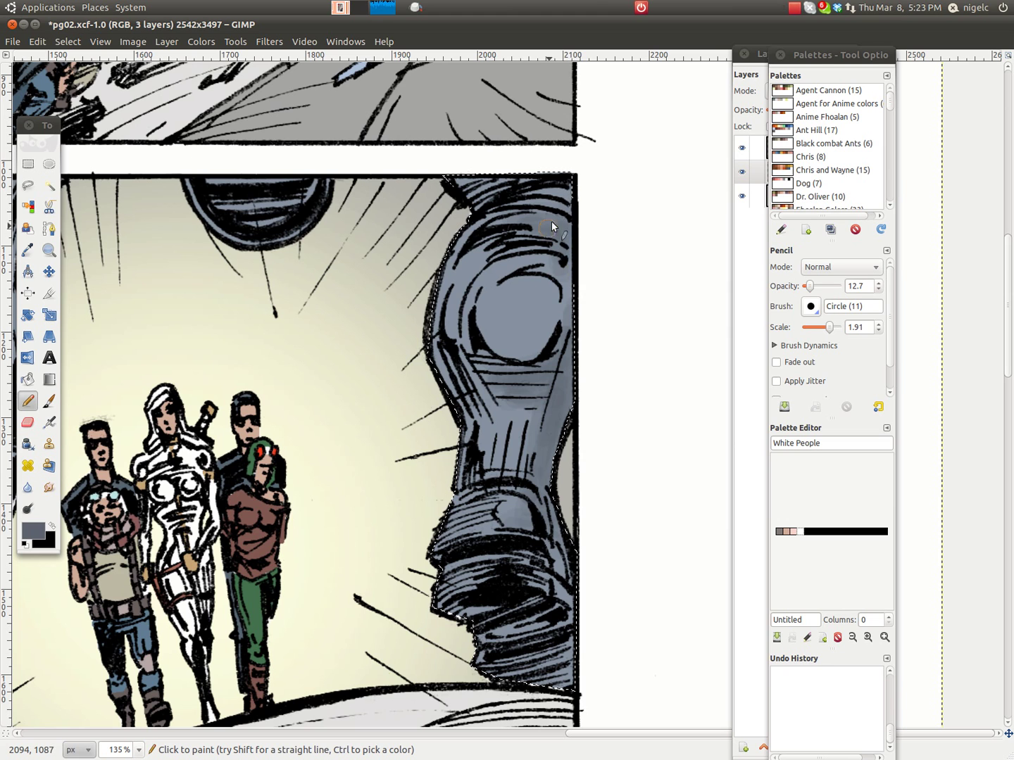
{"action": "left_click_drag", "start_coordinate": [563, 241], "coordinate": [579, 307]}
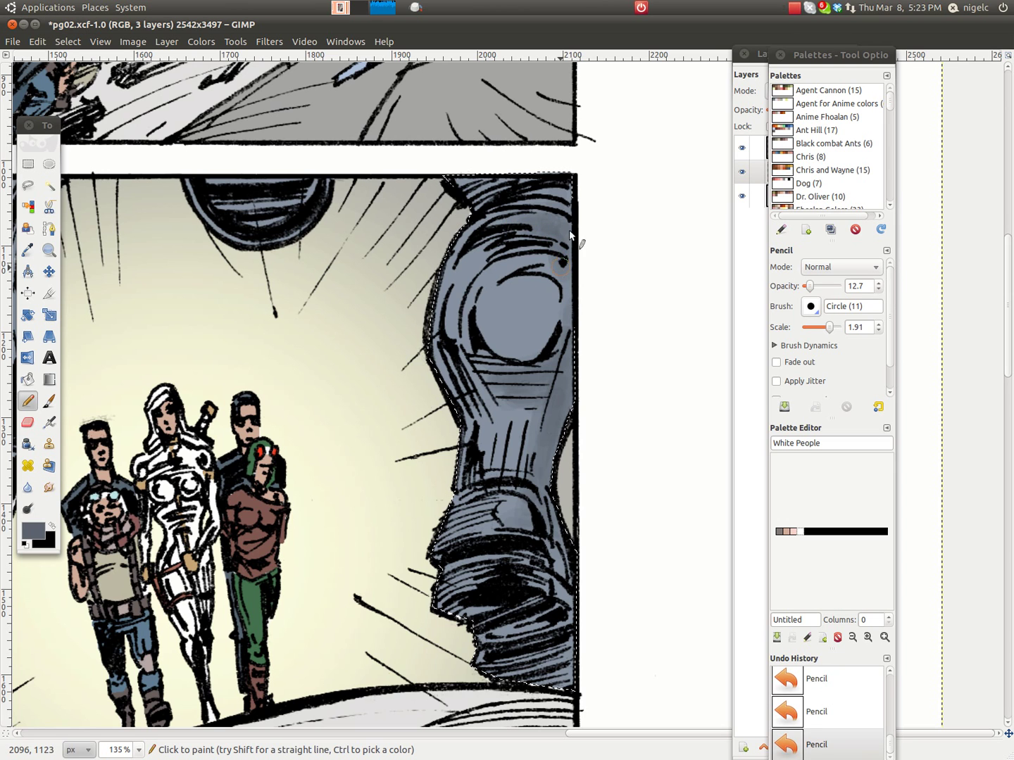
{"action": "mouse_move", "coordinate": [562, 219]}
{"action": "left_mouse_down"}
{"action": "mouse_move", "coordinate": [567, 348]}
{"action": "mouse_move", "coordinate": [572, 321]}
{"action": "mouse_move", "coordinate": [555, 344]}
{"action": "mouse_move", "coordinate": [568, 299]}
{"action": "mouse_move", "coordinate": [562, 232]}
{"action": "left_mouse_up"}
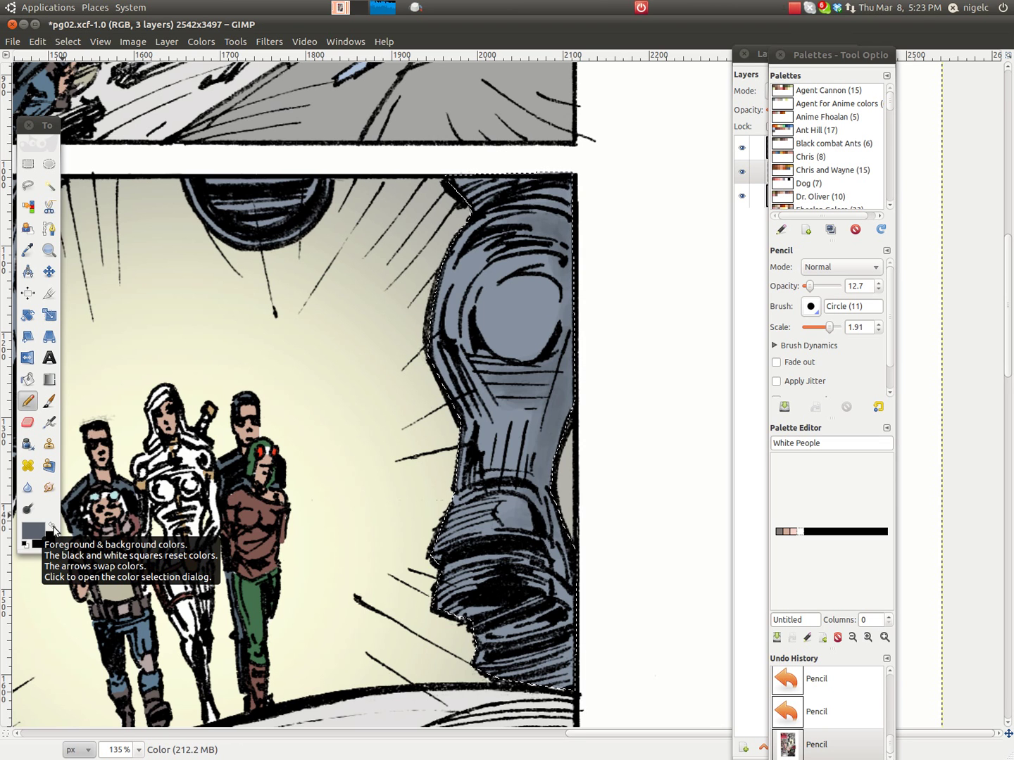
Set the foreground colour to light blue-grey c1d0e1, starting from the colour sampled on the kneecap
{"action": "left_click", "coordinate": [52, 527]}
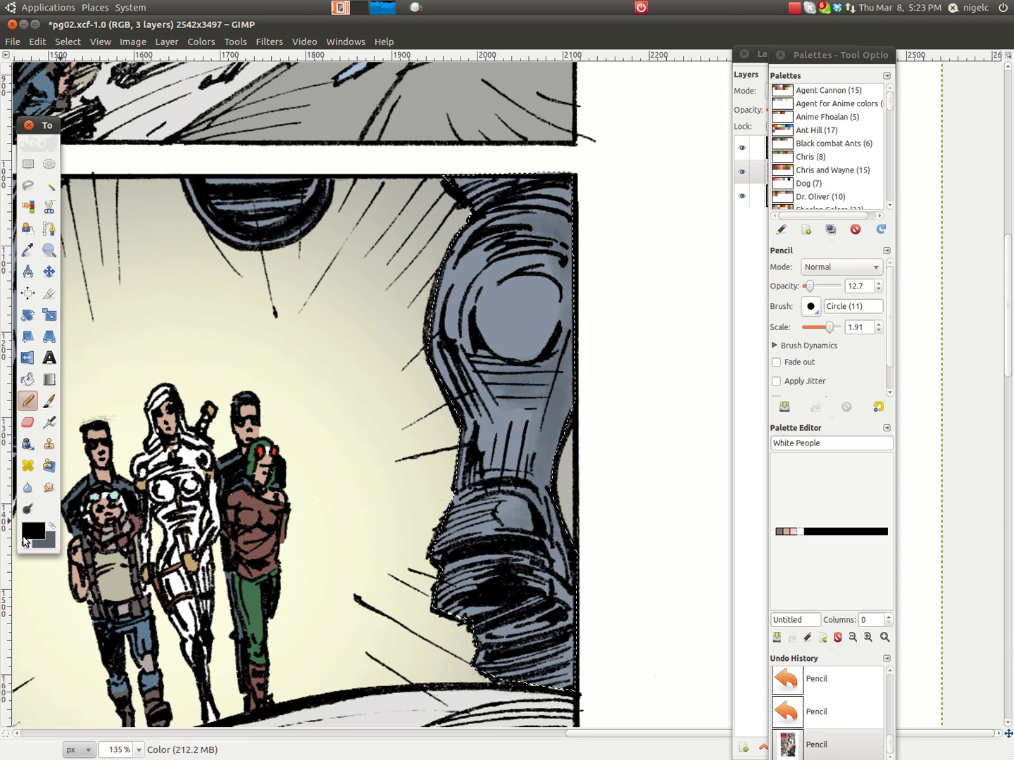
{"action": "left_click", "coordinate": [30, 533]}
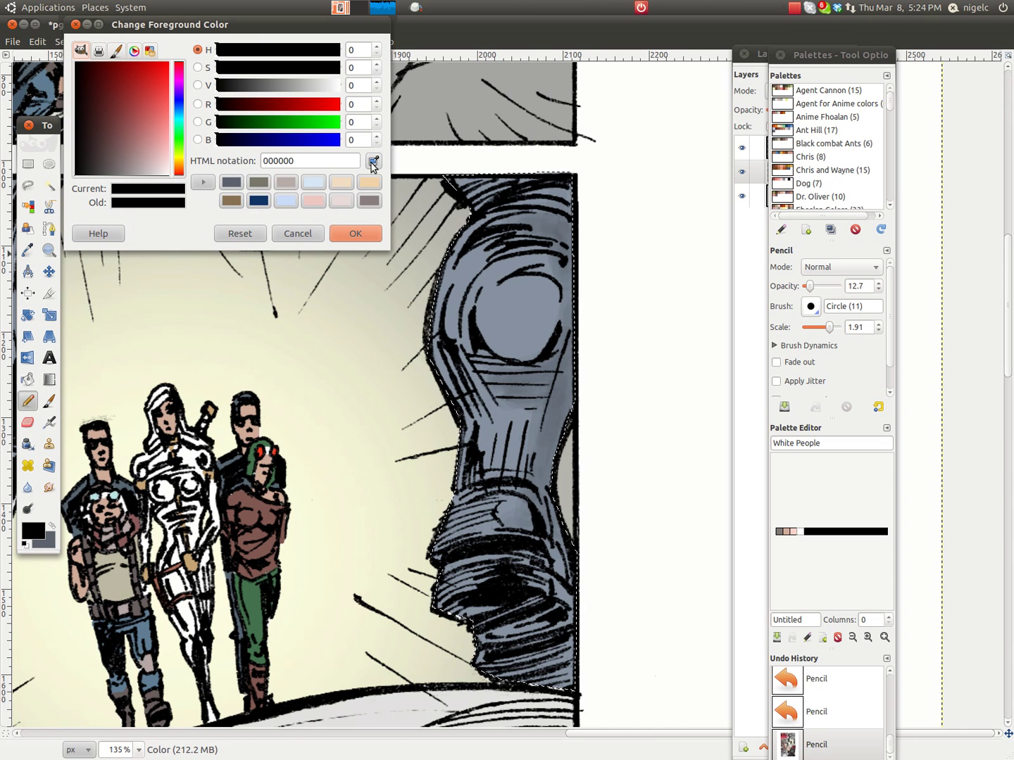
{"action": "left_click", "coordinate": [374, 161]}
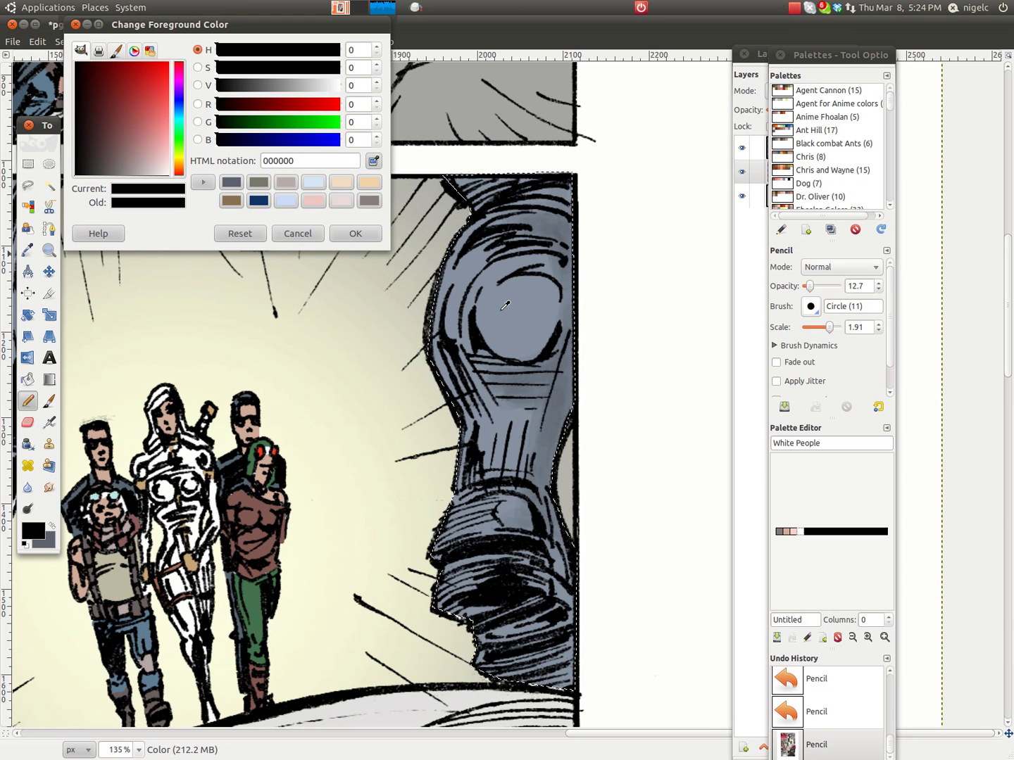
{"action": "left_click", "coordinate": [502, 308]}
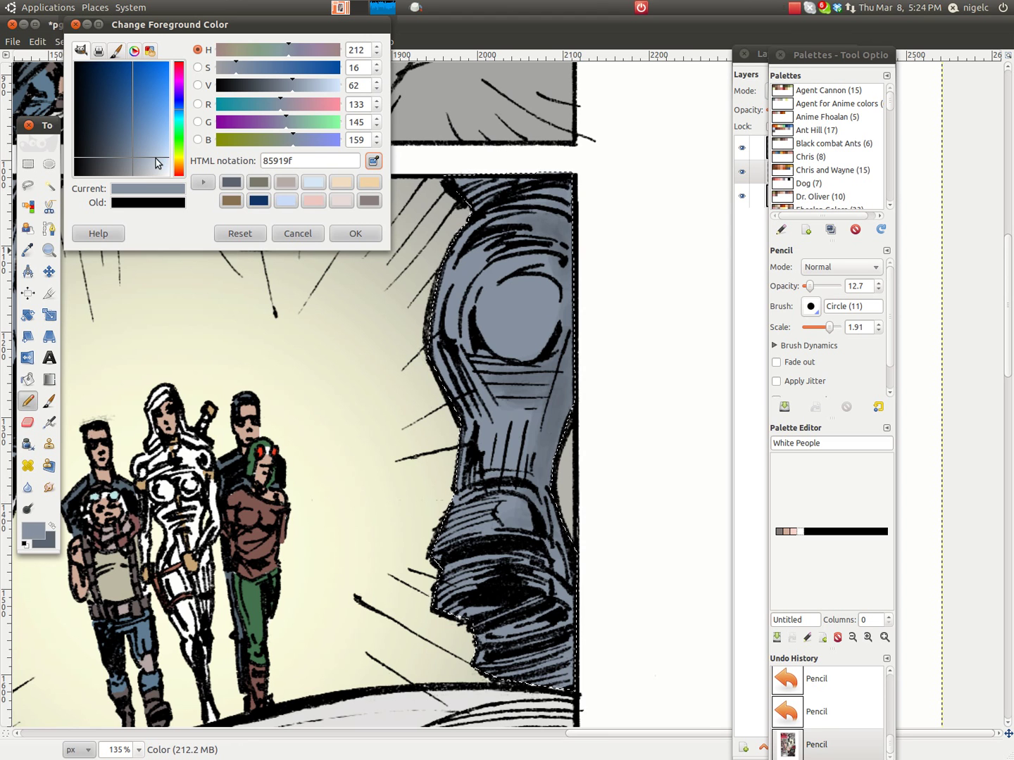
{"action": "left_click", "coordinate": [158, 161]}
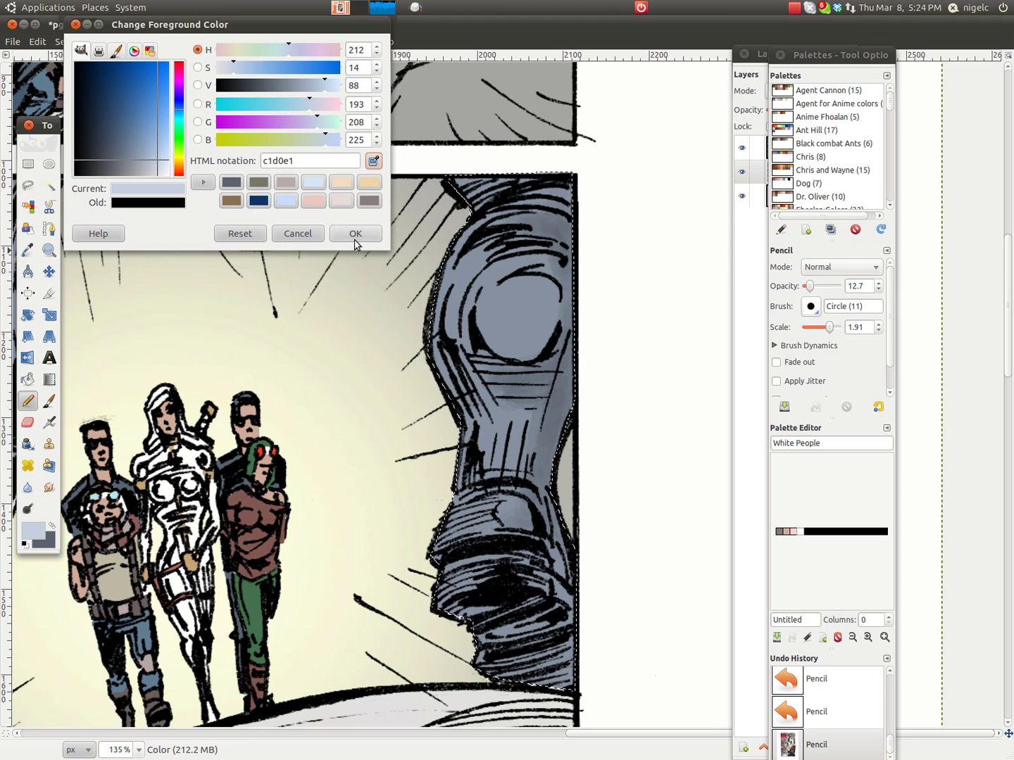
{"action": "left_click", "coordinate": [357, 235]}
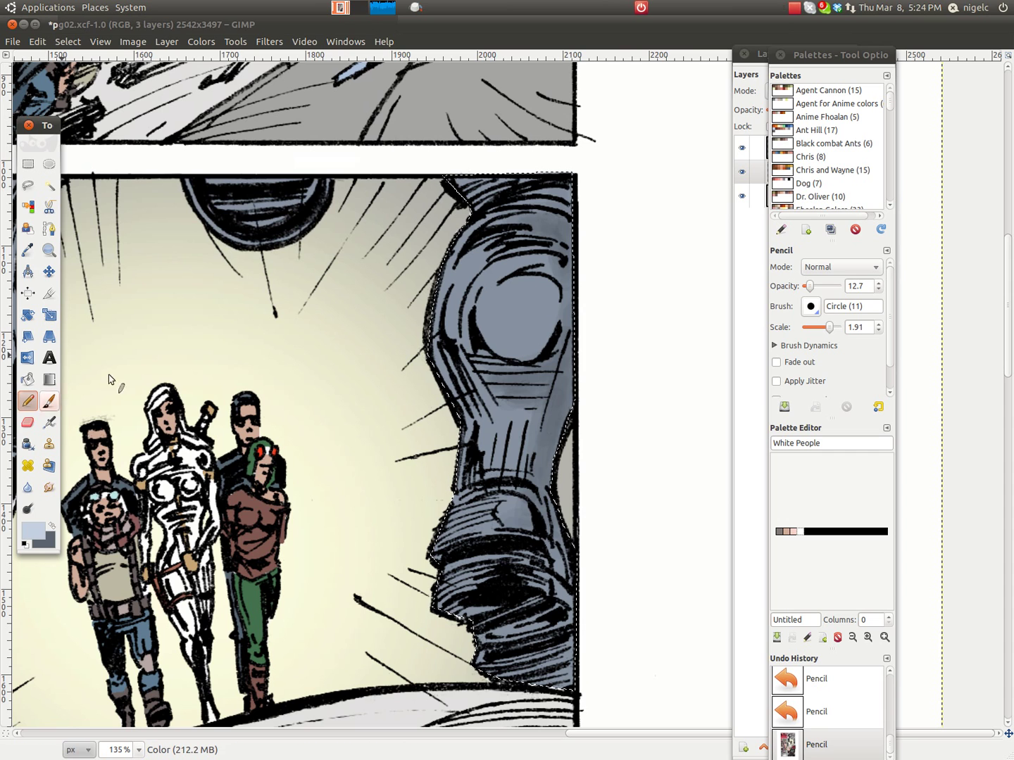
Highlight the kneecap's centre with light blue-grey Pencil strokes at 12.7 opacity, and blend a radial gradient over it at 35.2 opacity
{"action": "mouse_move", "coordinate": [491, 312]}
{"action": "left_mouse_down"}
{"action": "mouse_move", "coordinate": [499, 325]}
{"action": "mouse_move", "coordinate": [507, 305]}
{"action": "mouse_move", "coordinate": [492, 312]}
{"action": "mouse_move", "coordinate": [522, 308]}
{"action": "mouse_move", "coordinate": [520, 289]}
{"action": "left_mouse_up"}
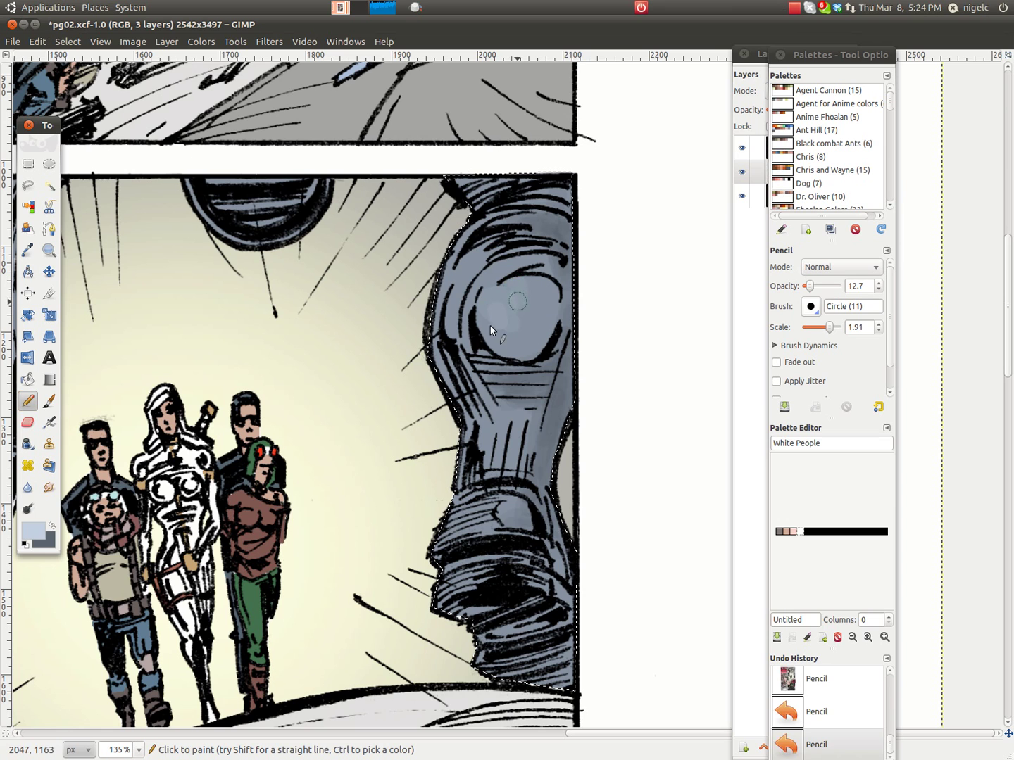
{"action": "mouse_move", "coordinate": [493, 301]}
{"action": "left_mouse_down"}
{"action": "mouse_move", "coordinate": [512, 283]}
{"action": "mouse_move", "coordinate": [496, 292]}
{"action": "mouse_move", "coordinate": [498, 307]}
{"action": "mouse_move", "coordinate": [520, 310]}
{"action": "mouse_move", "coordinate": [514, 299]}
{"action": "mouse_move", "coordinate": [498, 311]}
{"action": "mouse_move", "coordinate": [508, 293]}
{"action": "mouse_move", "coordinate": [496, 307]}
{"action": "mouse_move", "coordinate": [493, 294]}
{"action": "mouse_move", "coordinate": [501, 280]}
{"action": "mouse_move", "coordinate": [528, 301]}
{"action": "left_mouse_up"}
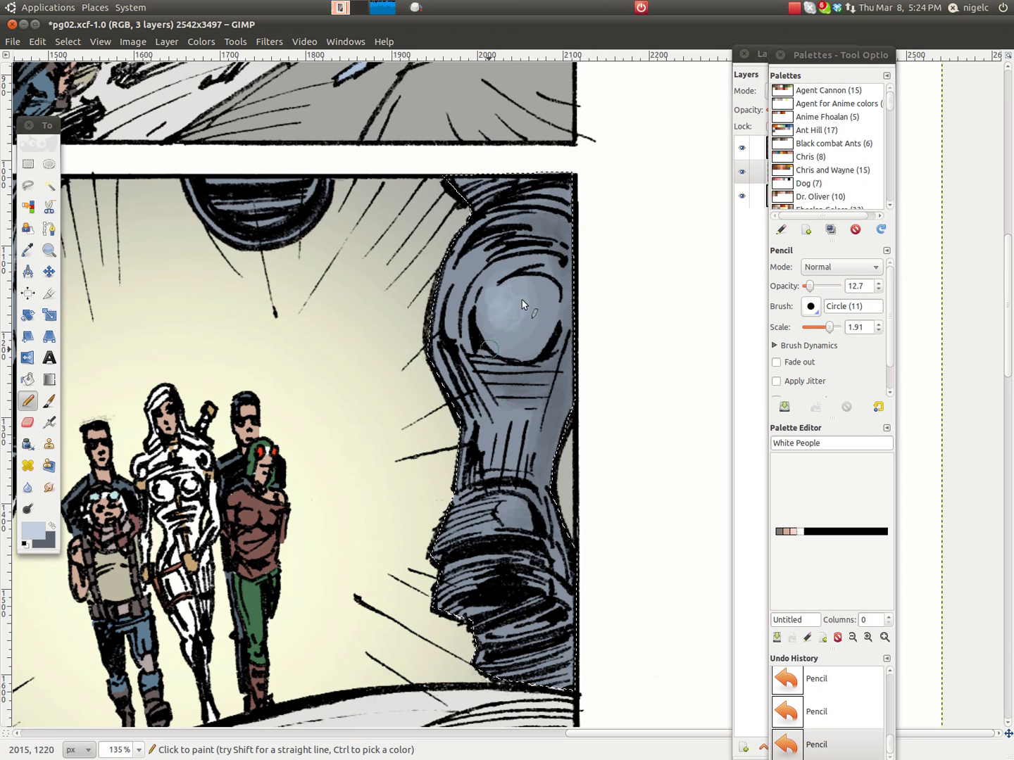
{"action": "mouse_move", "coordinate": [522, 304]}
{"action": "left_mouse_down"}
{"action": "mouse_move", "coordinate": [523, 286]}
{"action": "mouse_move", "coordinate": [510, 282]}
{"action": "mouse_move", "coordinate": [504, 295]}
{"action": "mouse_move", "coordinate": [517, 305]}
{"action": "left_mouse_up"}
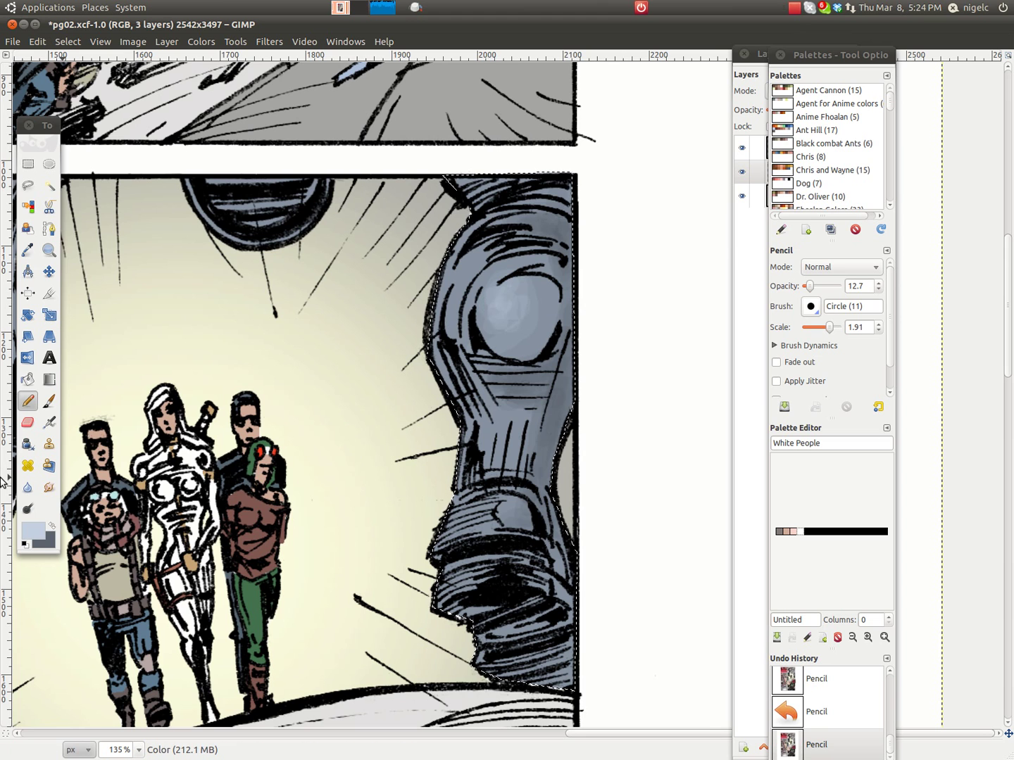
{"action": "left_click", "coordinate": [49, 379]}
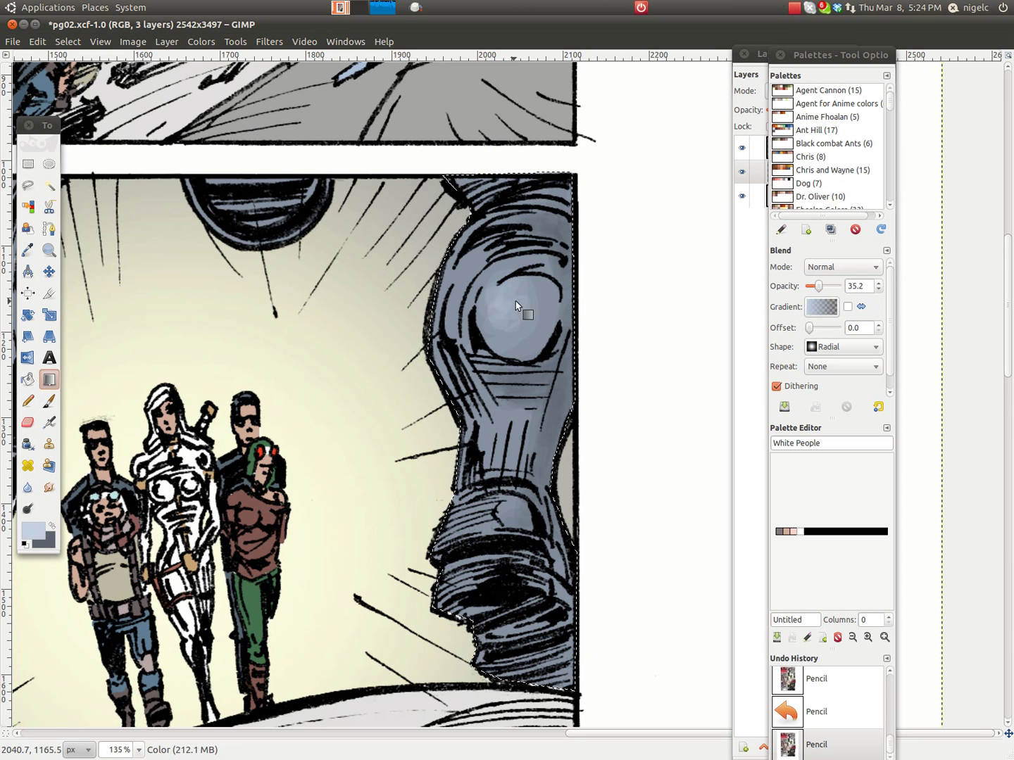
{"action": "left_click_drag", "start_coordinate": [501, 304], "coordinate": [544, 306]}
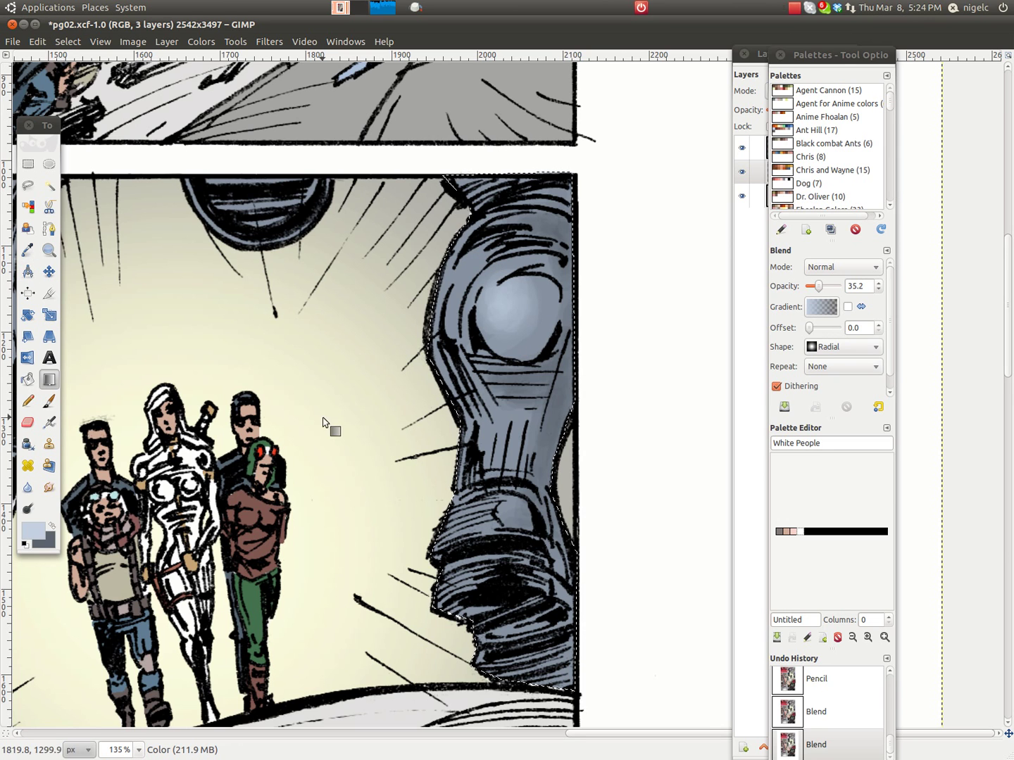
Review the colouring of the whole comic page in a full-page view at 25% zoom
{"action": "left_click", "coordinate": [50, 250]}
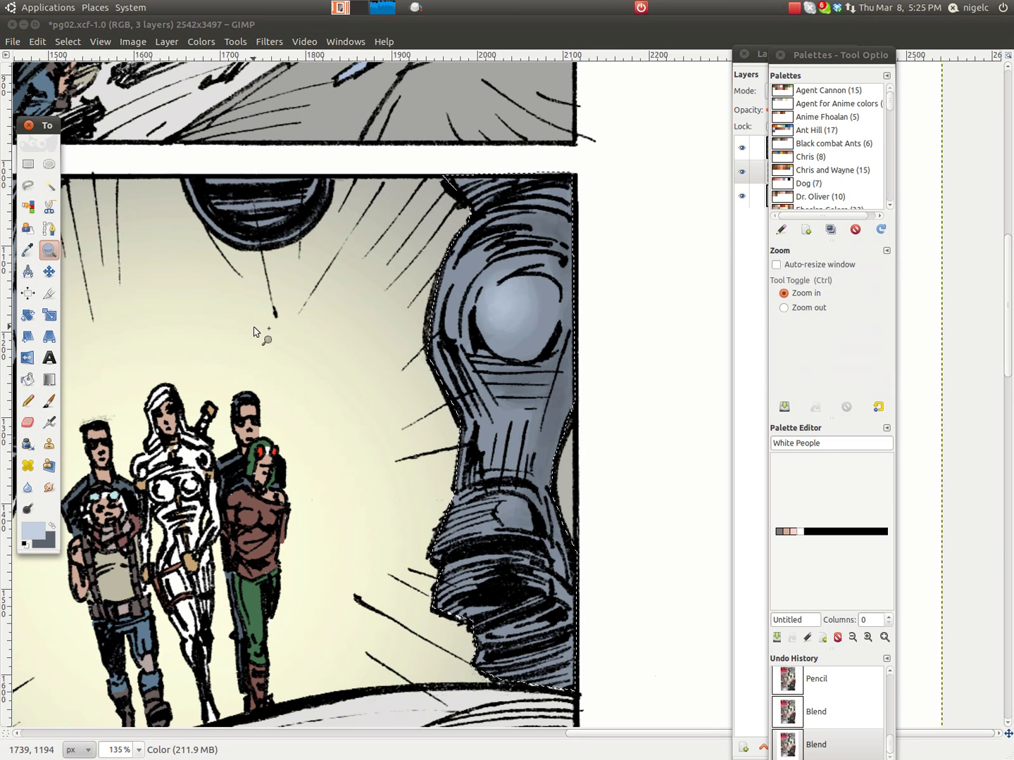
{"action": "left_click", "coordinate": [255, 331], "text": "ctrl"}
{"action": "left_click", "coordinate": [255, 331], "text": "ctrl"}
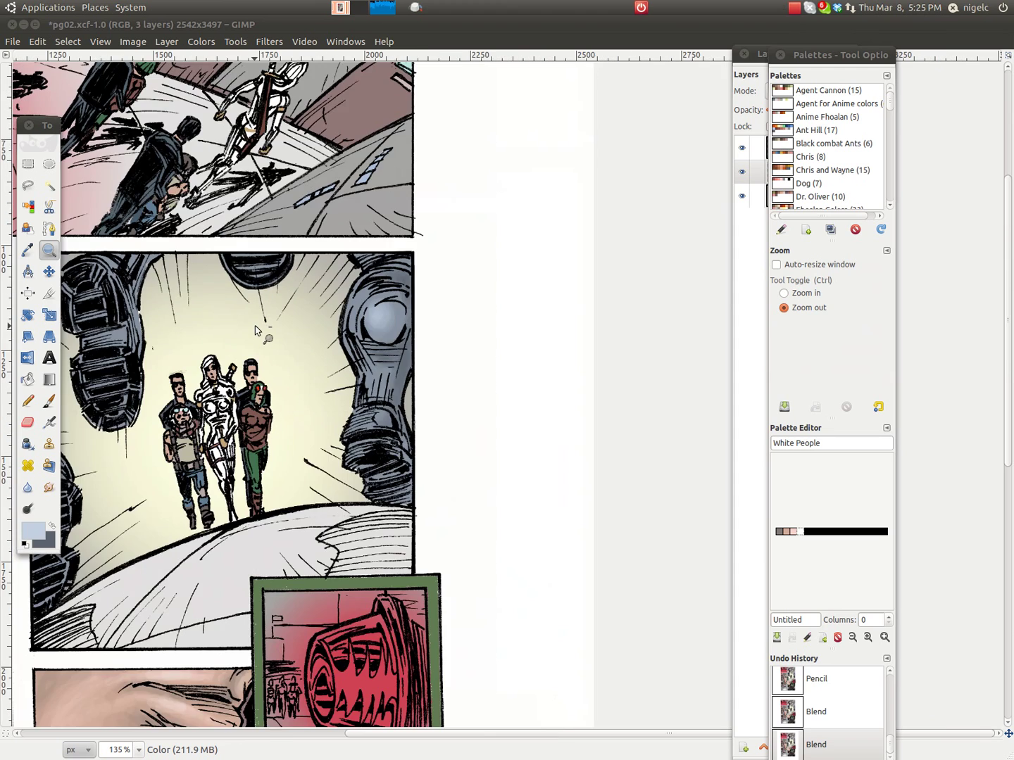
{"action": "left_click", "coordinate": [255, 331], "text": "ctrl"}
{"action": "left_click", "coordinate": [283, 355], "text": "ctrl"}
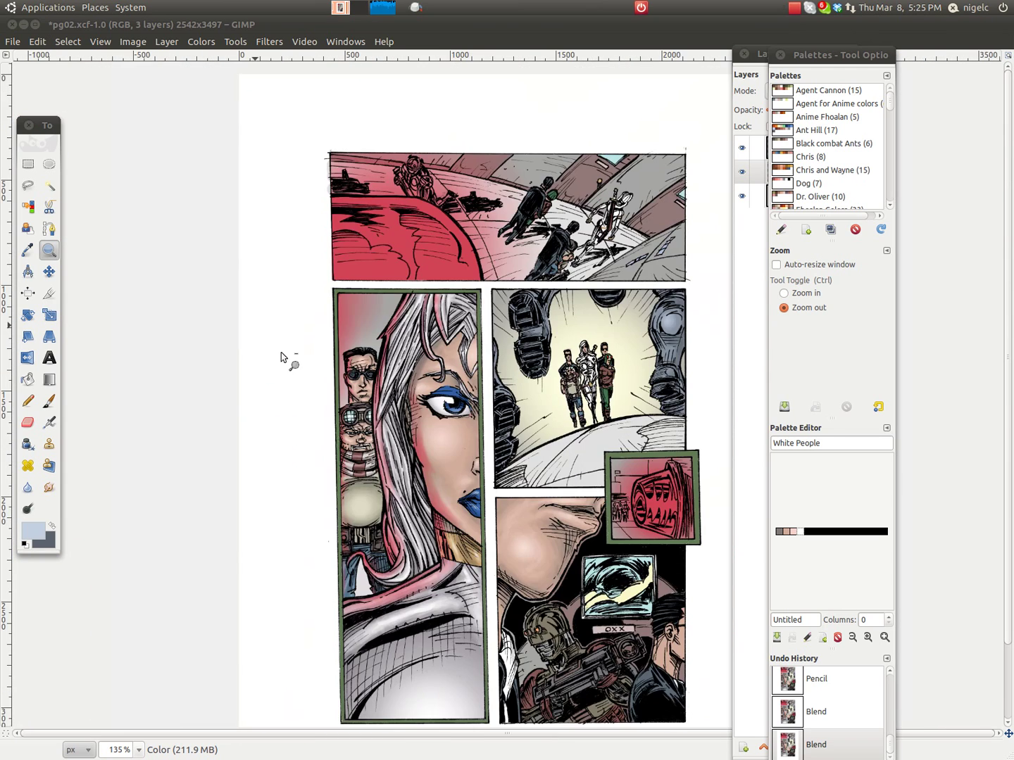
{"action": "left_click", "coordinate": [441, 409], "text": "ctrl"}
{"action": "left_click", "coordinate": [629, 497], "text": "ctrl"}
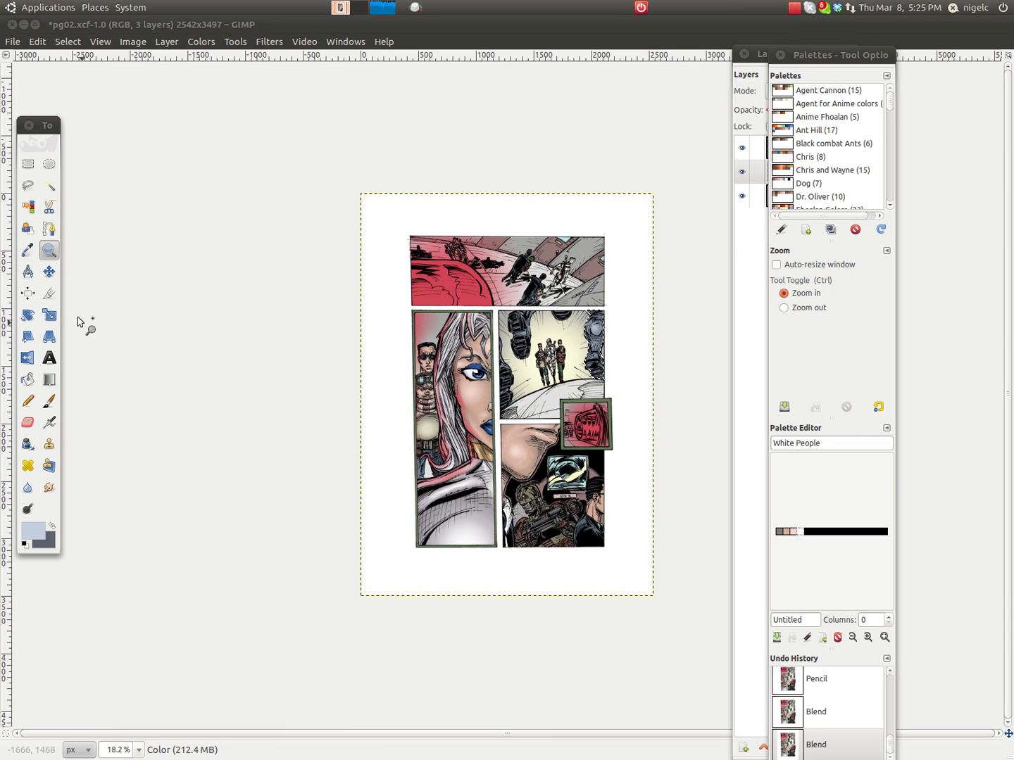
{"action": "left_click", "coordinate": [49, 250]}
{"action": "left_click", "coordinate": [354, 428], "text": "ctrl"}
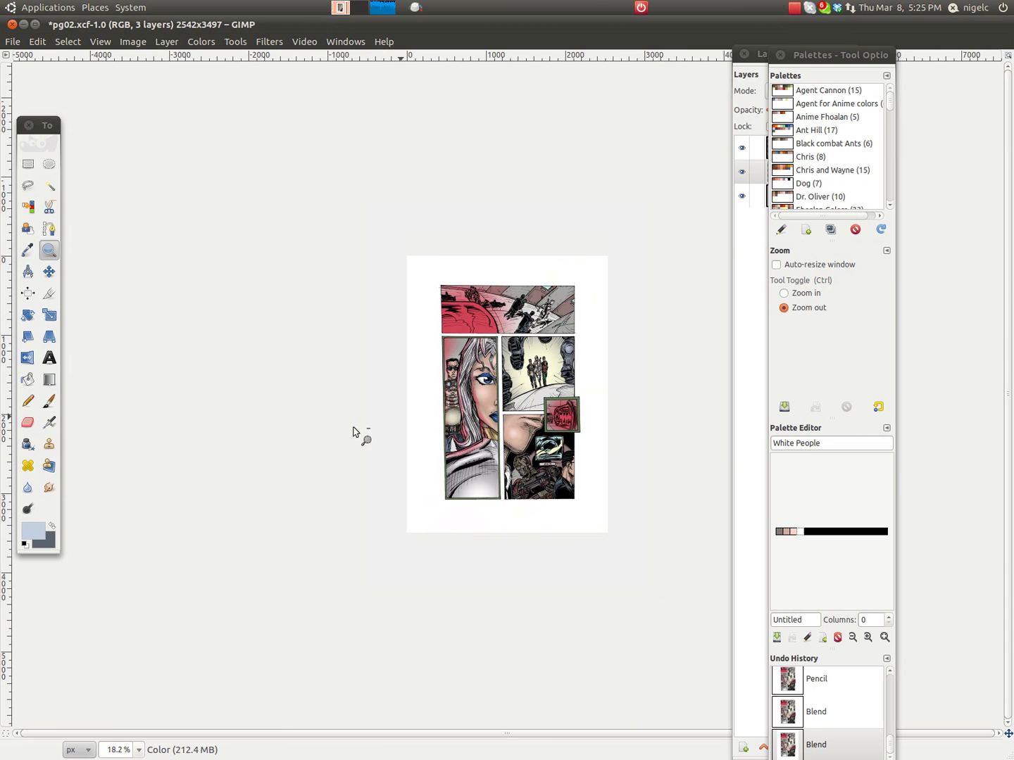
{"action": "left_click", "coordinate": [452, 420]}
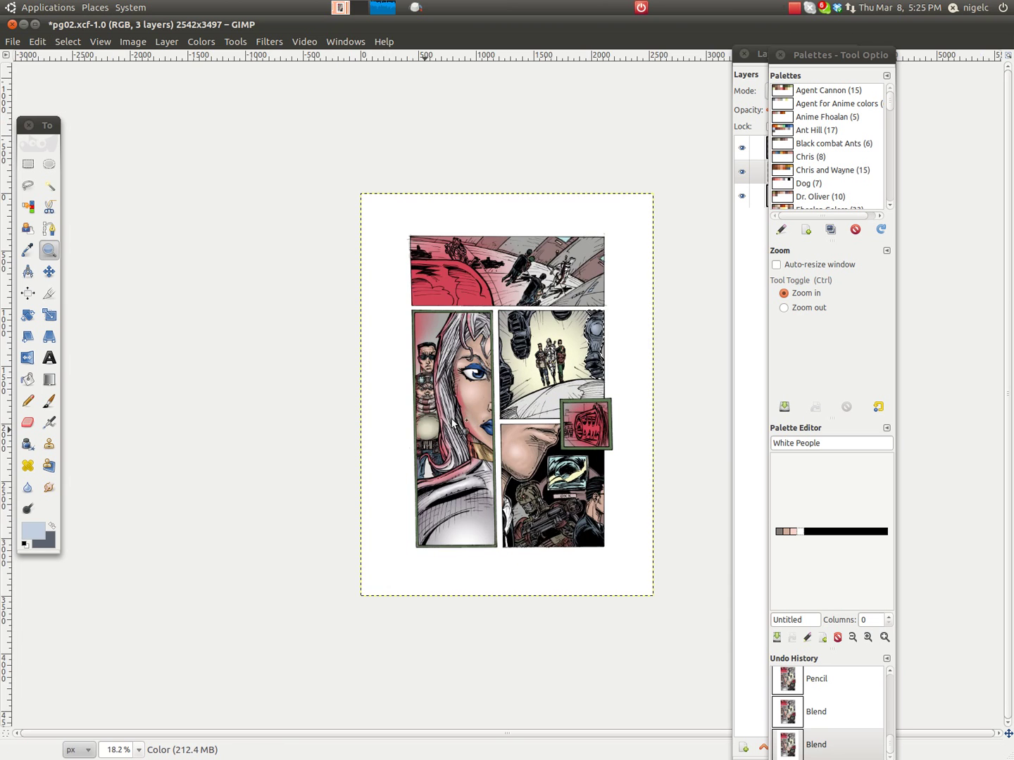
{"action": "left_click", "coordinate": [453, 423]}
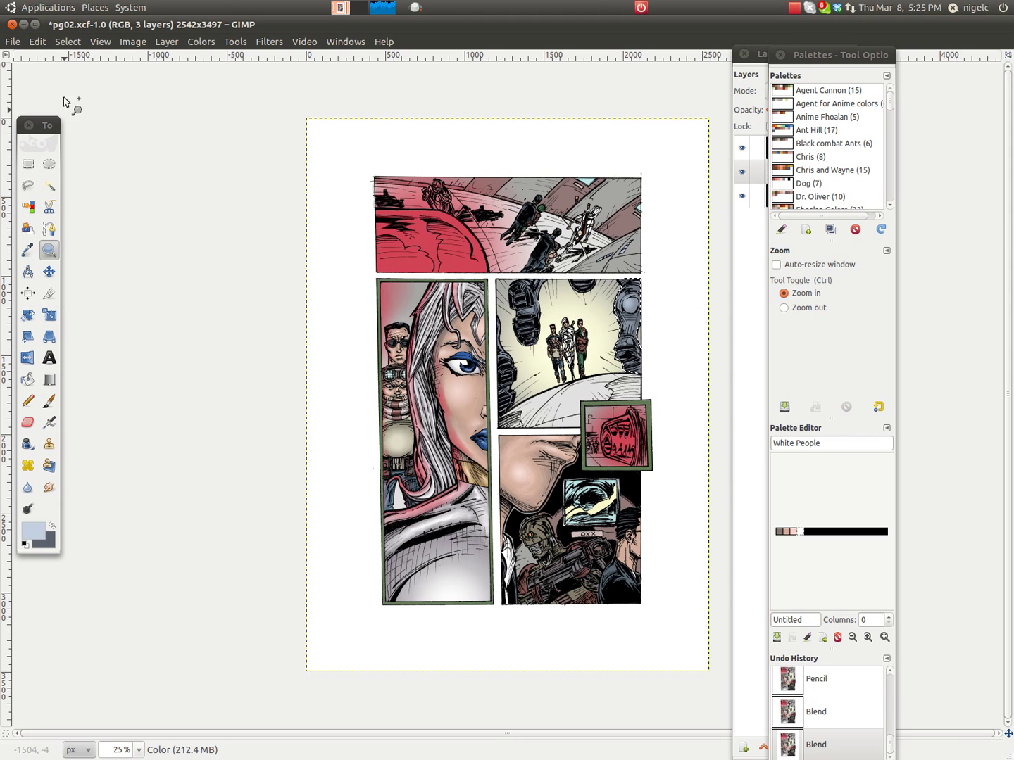
Move the image window aside to uncover the desktop, and switch to the Skype chat and minimise it
{"action": "left_click_drag", "start_coordinate": [345, 27], "coordinate": [117, 10]}
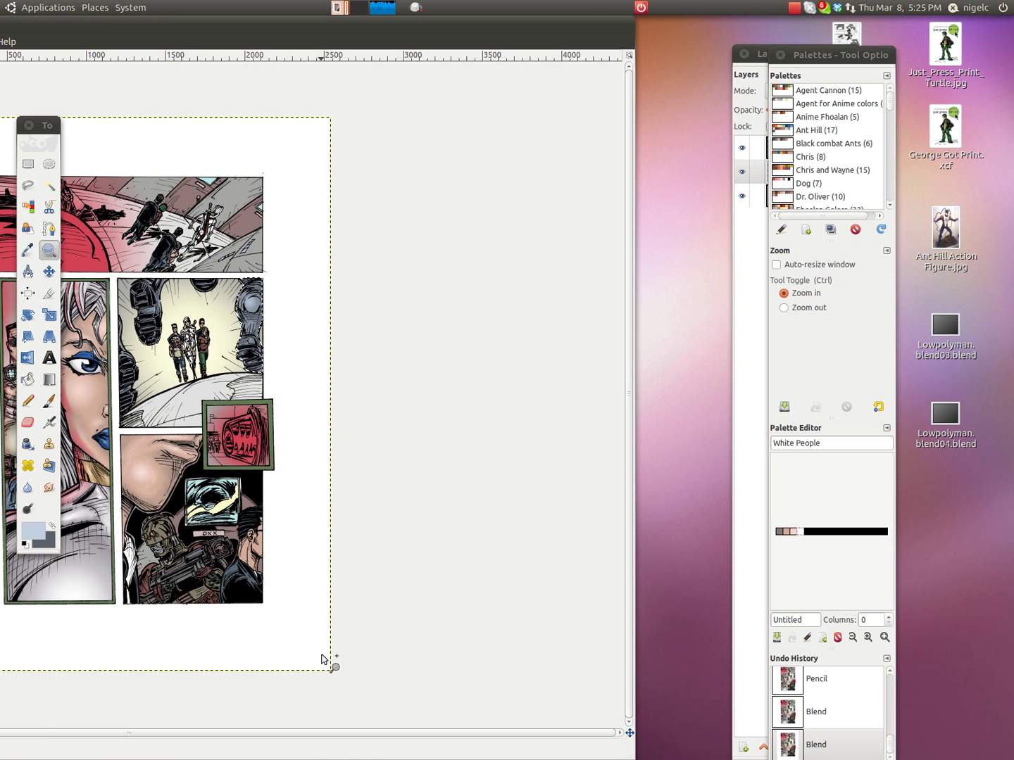
{"action": "mouse_move", "coordinate": [416, 757]}
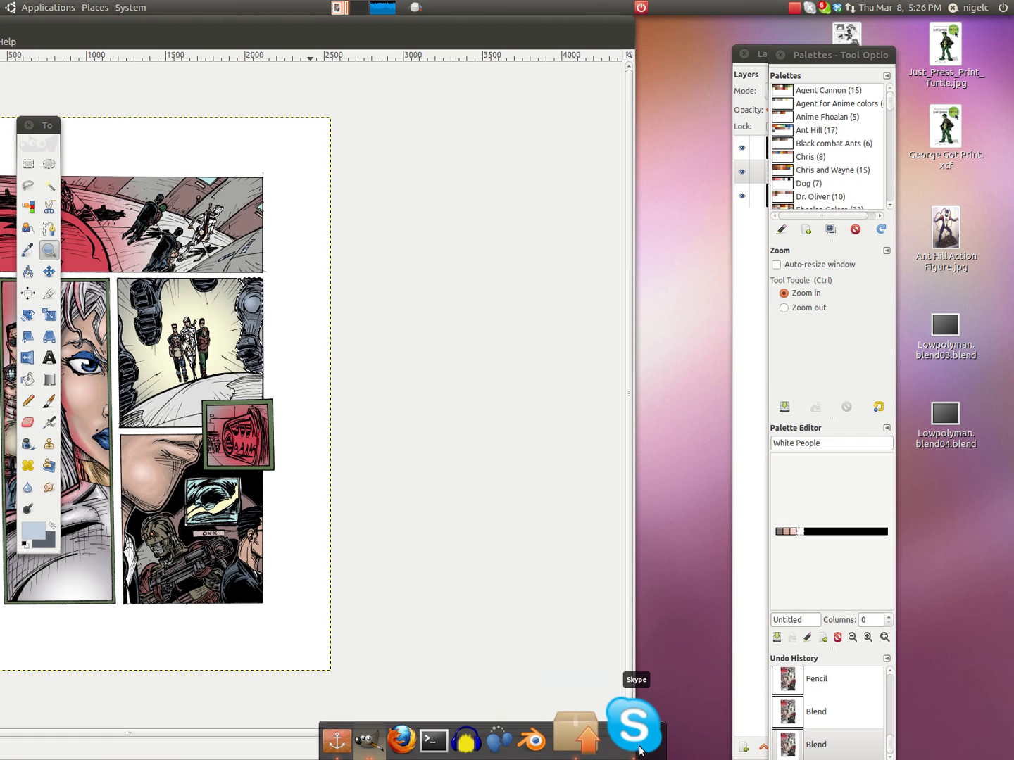
{"action": "left_click", "coordinate": [639, 751]}
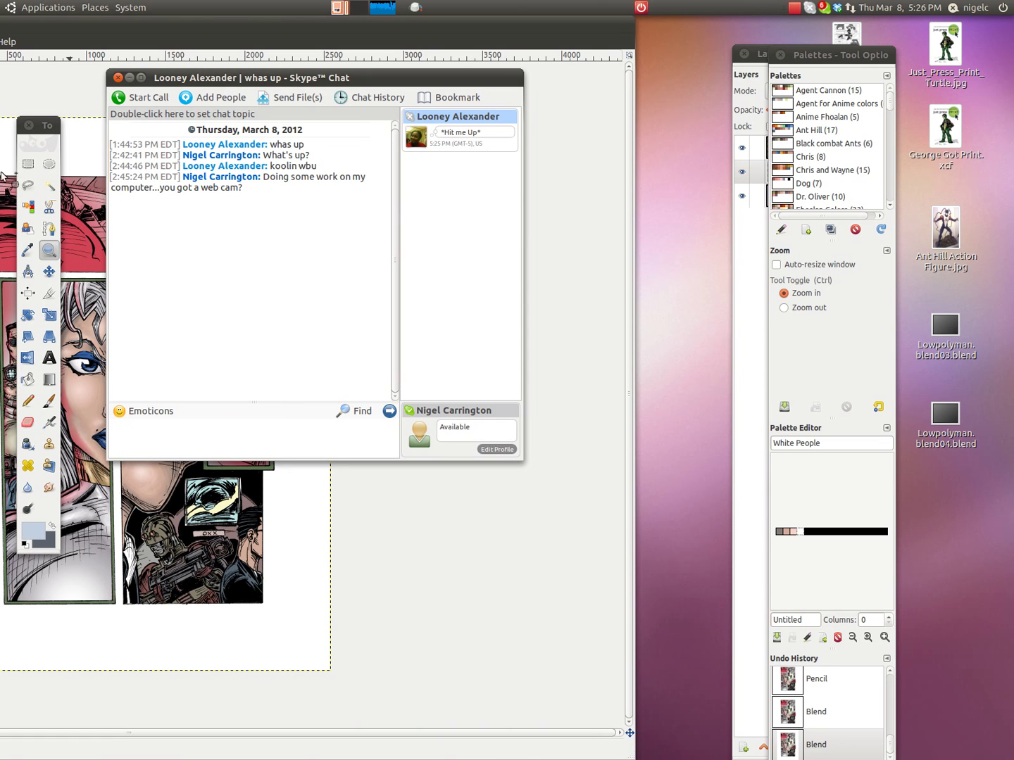
{"action": "left_click", "coordinate": [130, 78]}
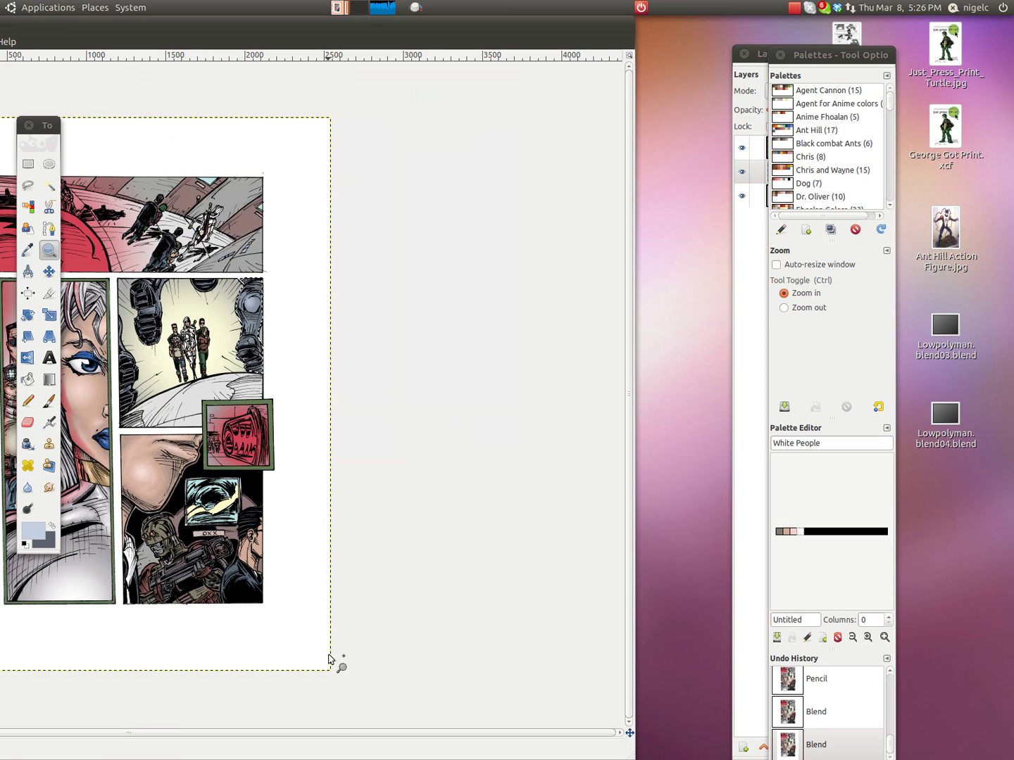
{"action": "mouse_move", "coordinate": [466, 747]}
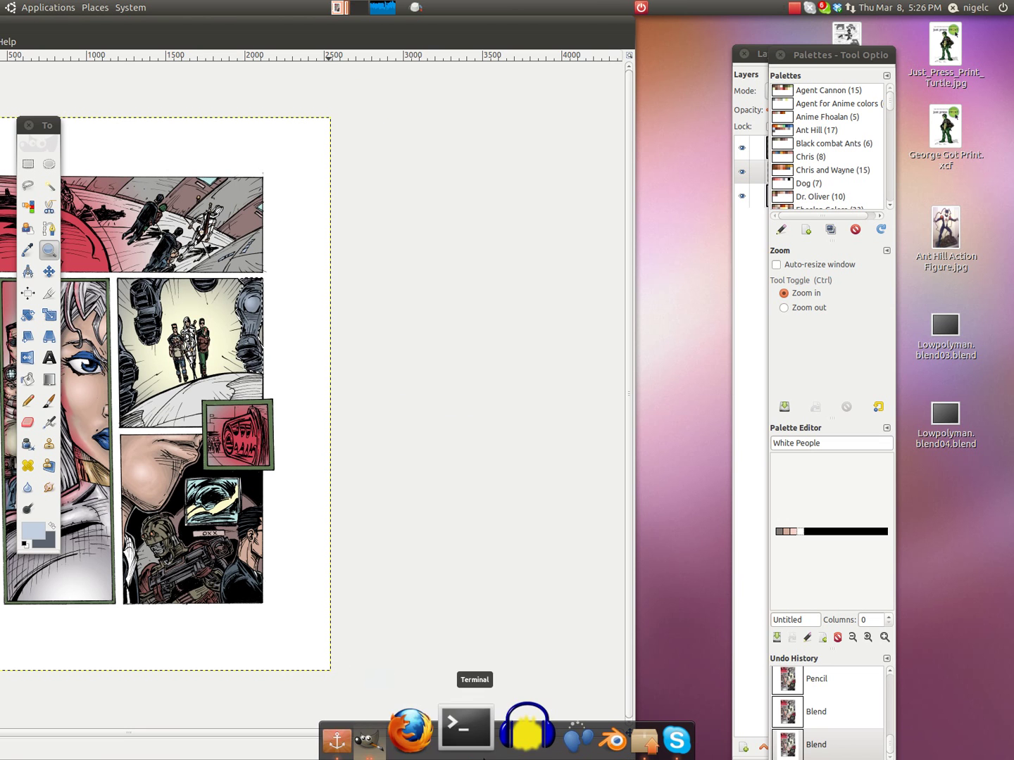